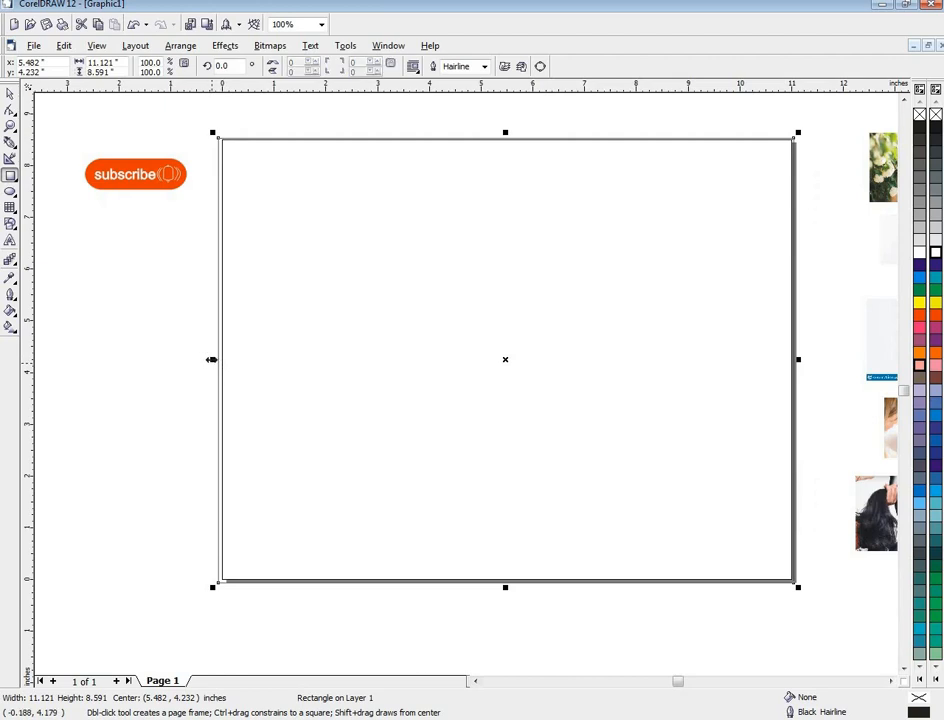
Resize the page-frame rectangle to fit the page edges, about 11.06 by 8.55 inches
left_click_drag(213, 359, 215, 354)
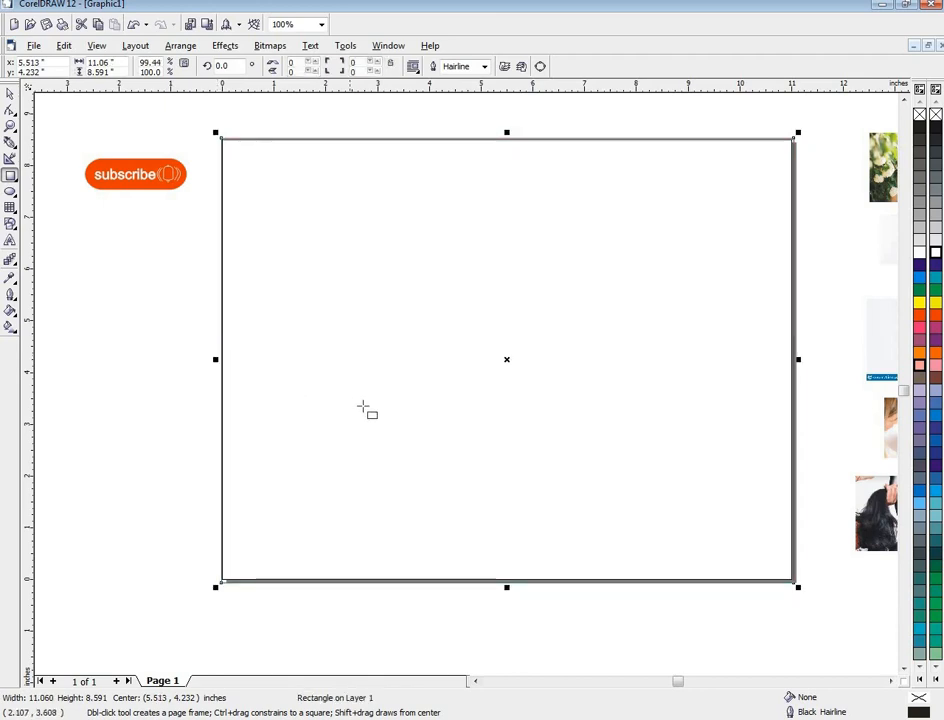
scroll(364, 406, "down", 1)
scroll(447, 240, "up", 3)
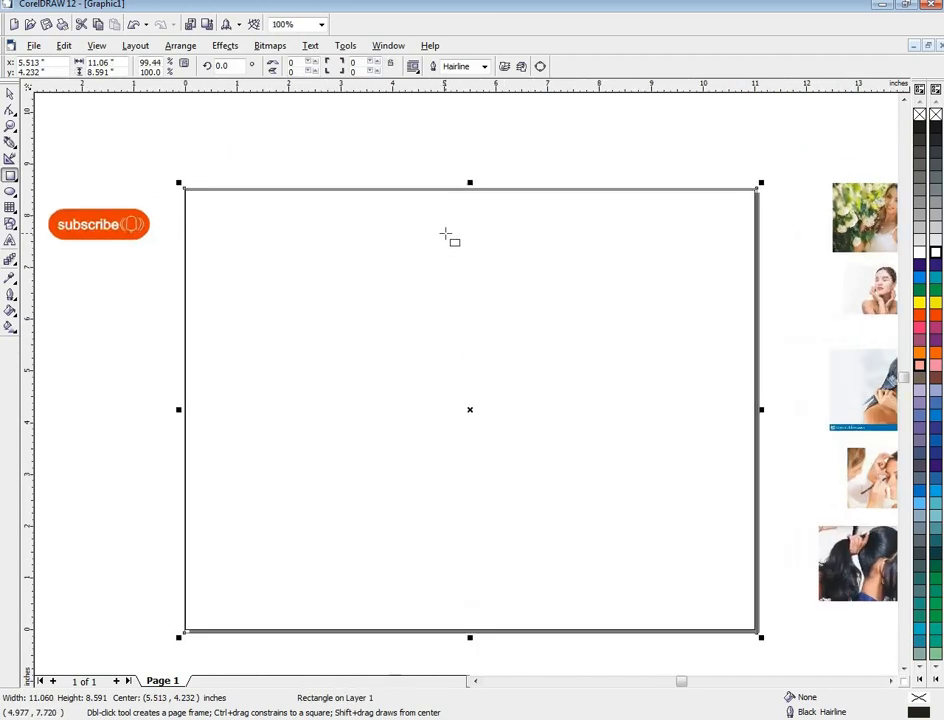
mouse_move(480, 157)
left_mouse_down()
mouse_move(476, 150)
mouse_move(480, 173)
mouse_move(481, 160)
left_mouse_up()
scroll(495, 238, "down", 2)
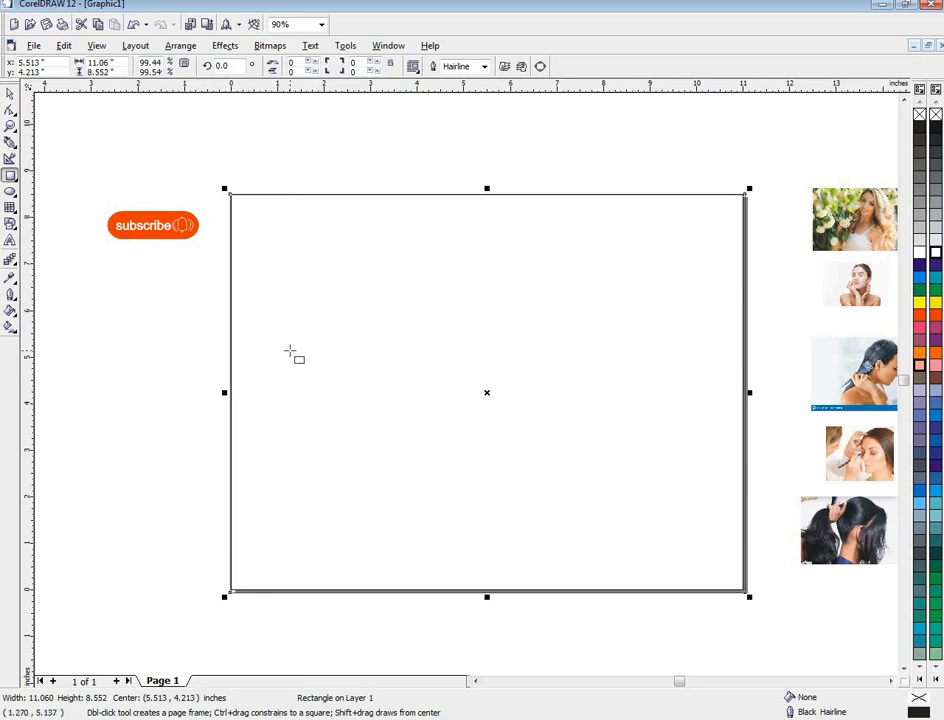
Make a copy of the rectangle narrowed to about 3.45 inches along the page's right edge and convert it to curves
key("space")
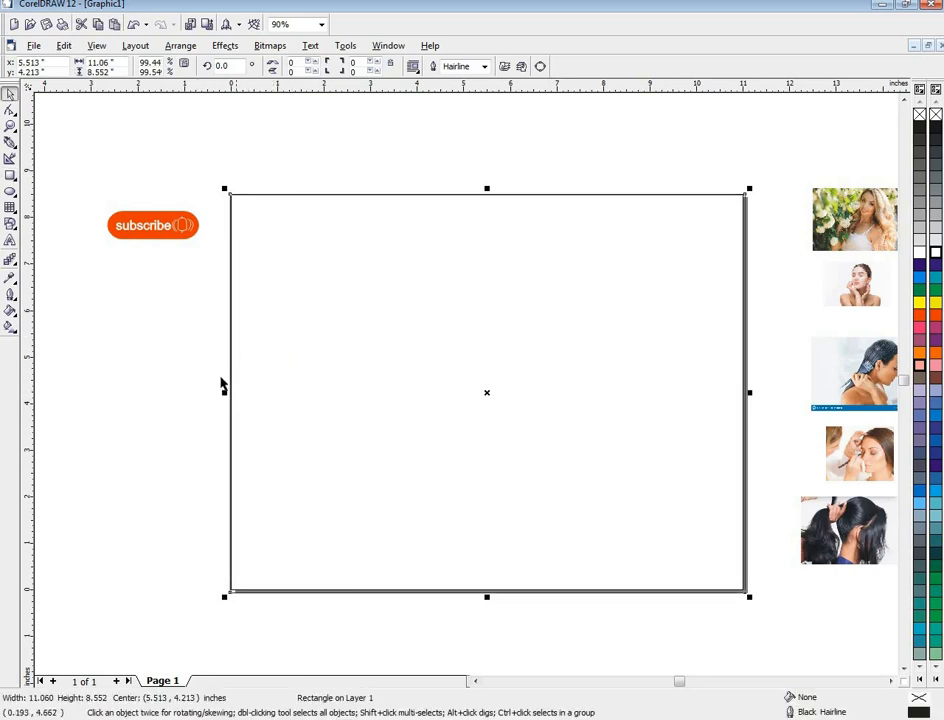
left_click_drag(224, 395, 580, 380)
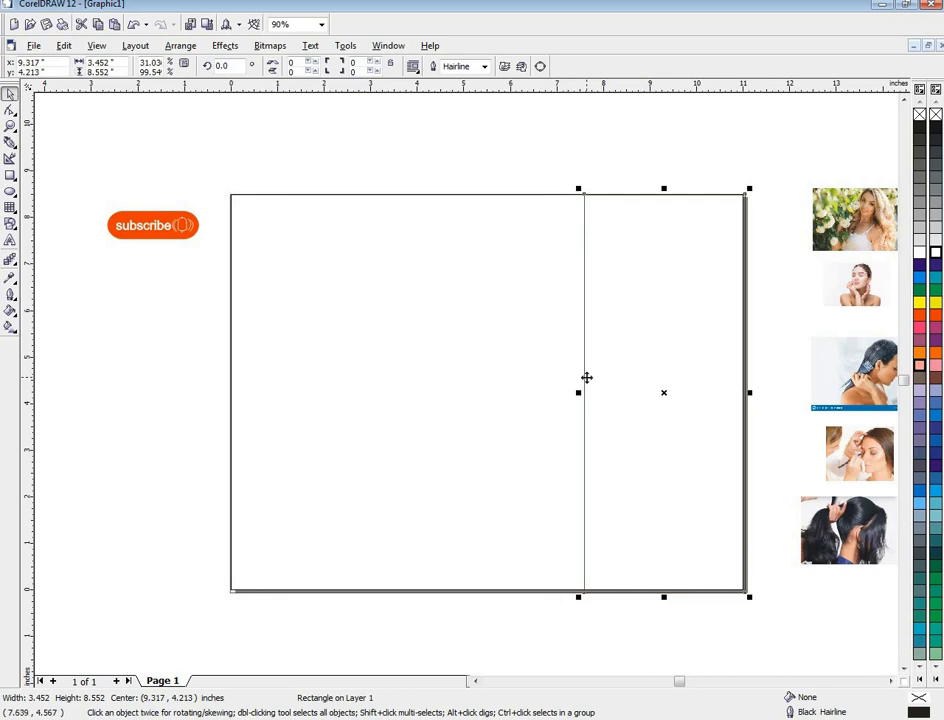
right_click(586, 377)
left_click(609, 387)
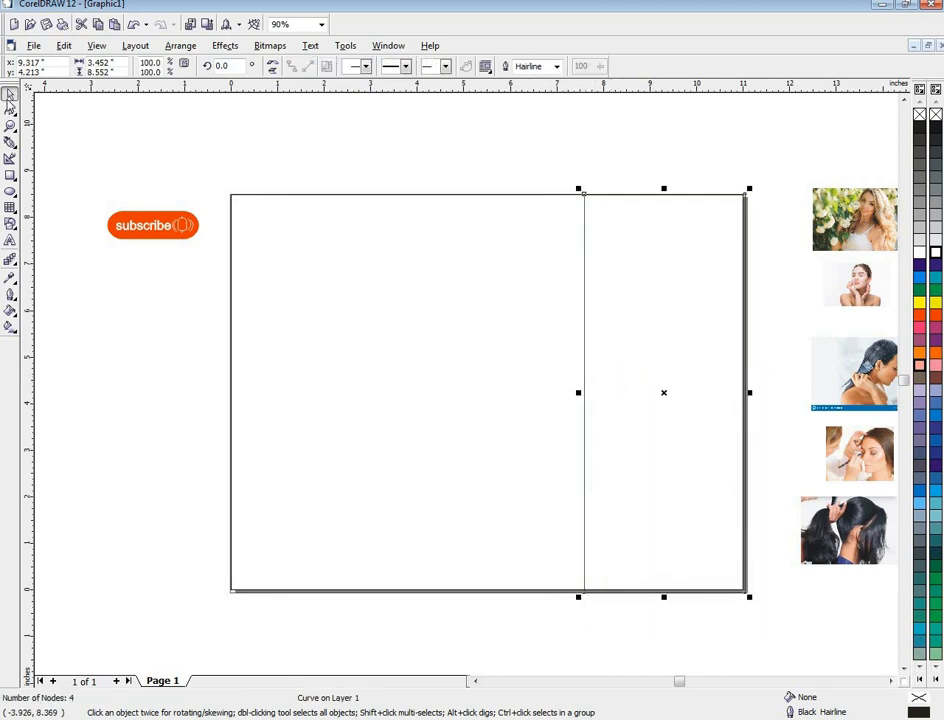
Convert the narrow shape's left edge to a curve, bow it outward to the left, and narrow the shape to about 3.23 inches
left_click(10, 110)
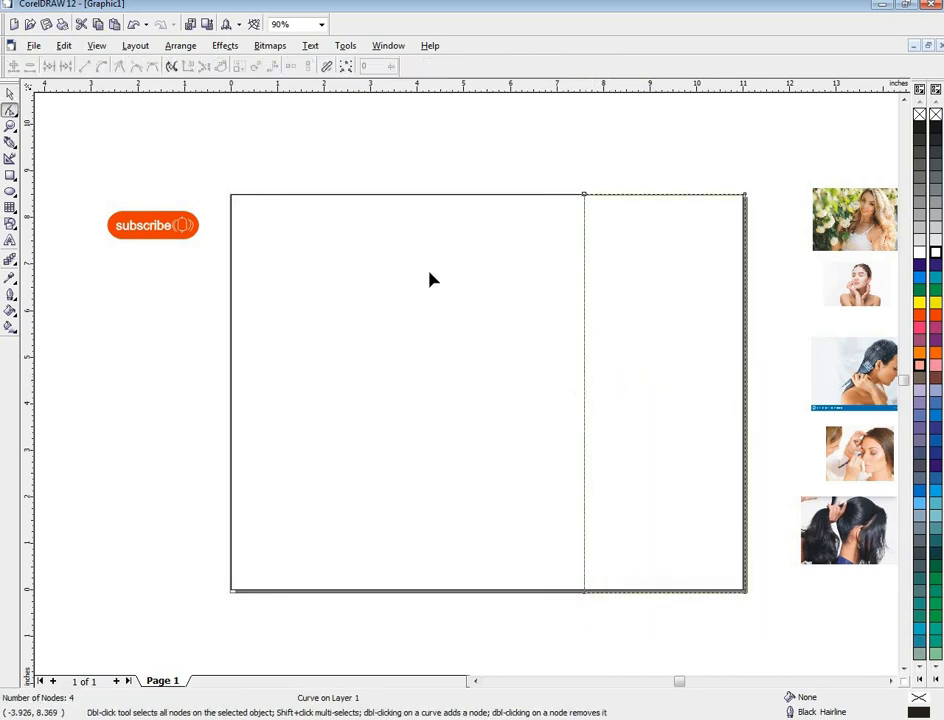
right_click(587, 331)
left_click(602, 381)
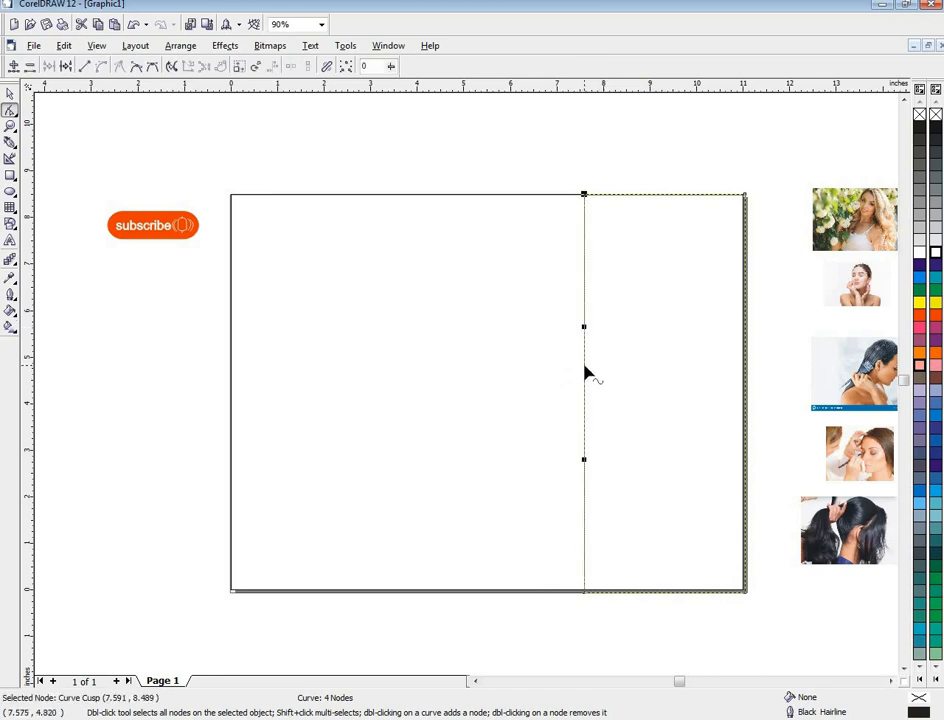
left_click_drag(584, 368, 532, 361)
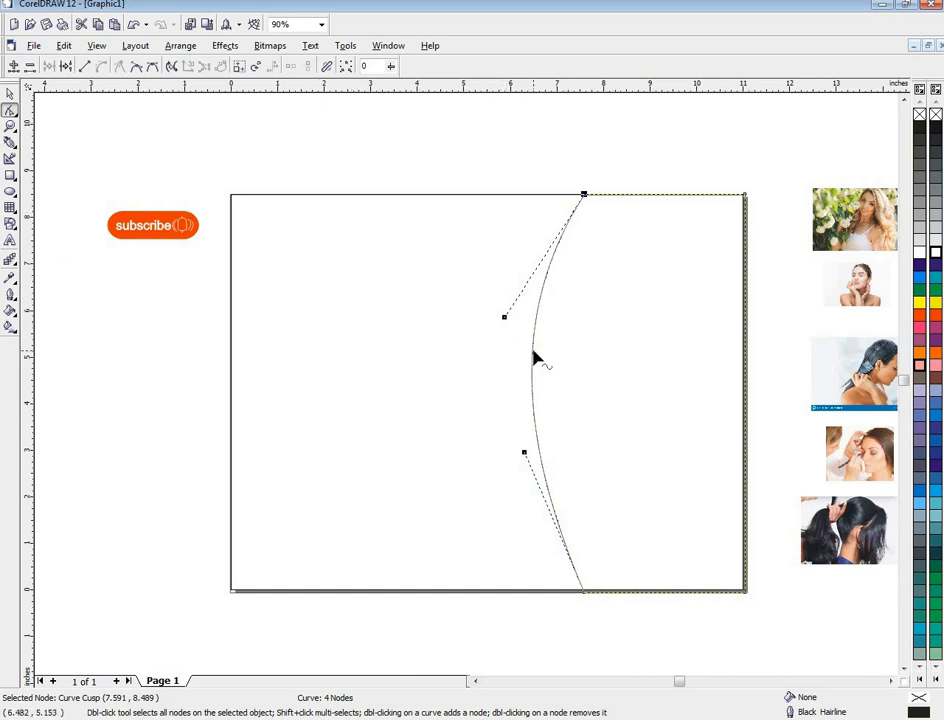
left_click_drag(534, 358, 588, 394)
left_click(9, 93)
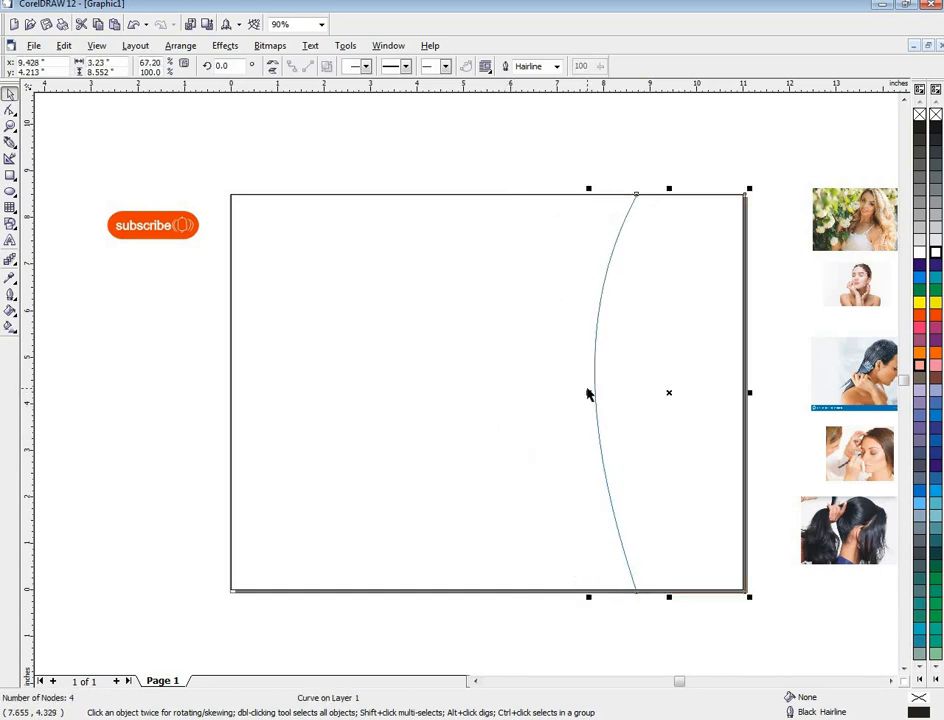
left_click(586, 393)
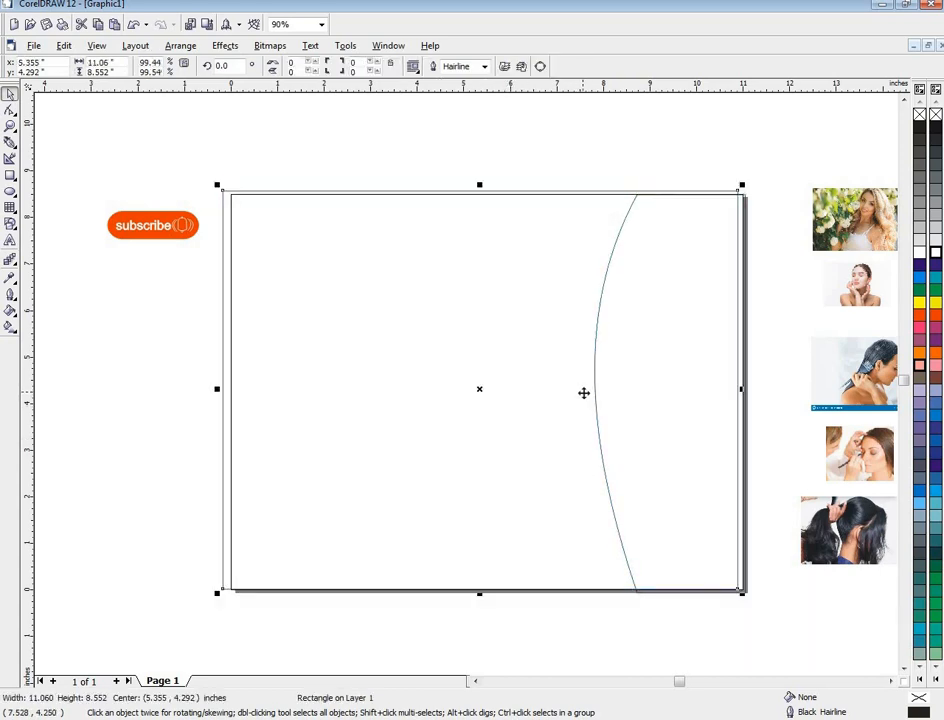
left_click_drag(589, 395, 589, 396)
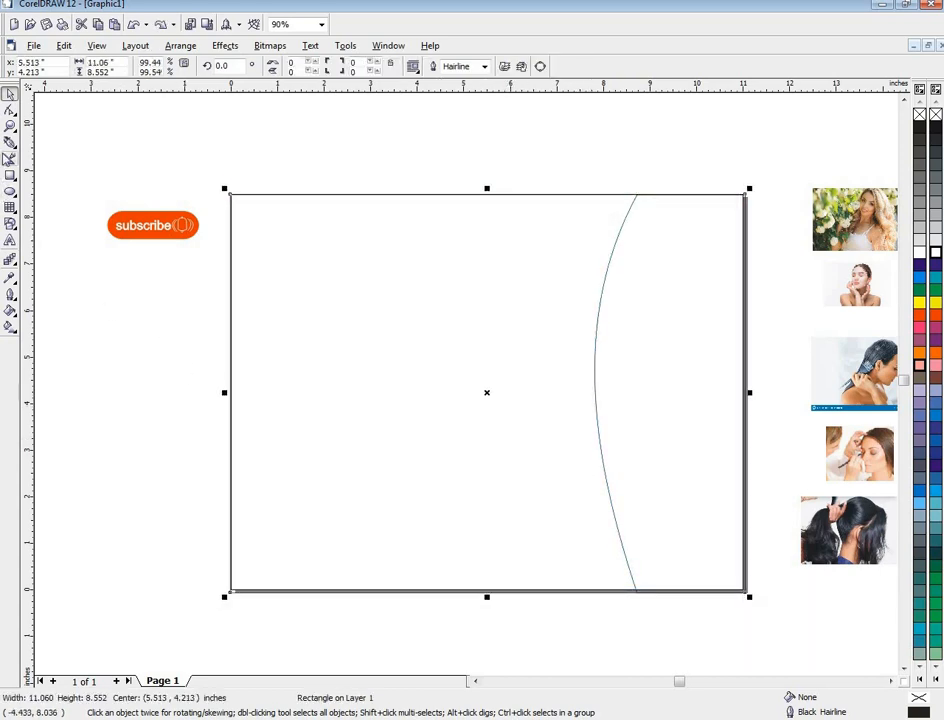
Bow the shape's curved left edge farther into the page with the Shape tool, making the shape about 4.68 inches wide
left_click(10, 110)
key("ctrl+q")
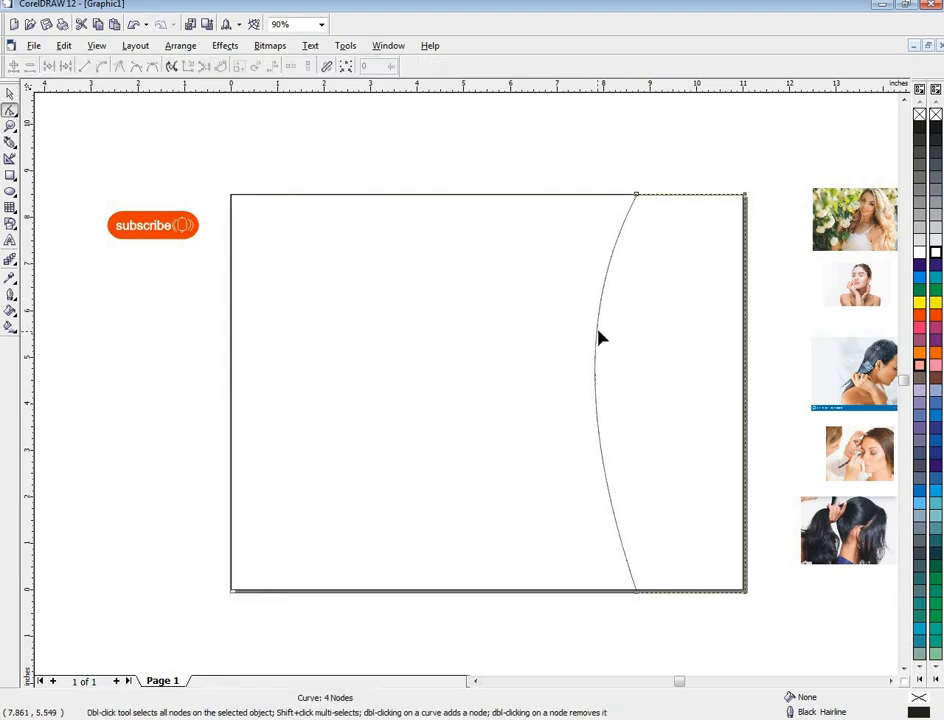
left_click_drag(597, 332, 542, 330)
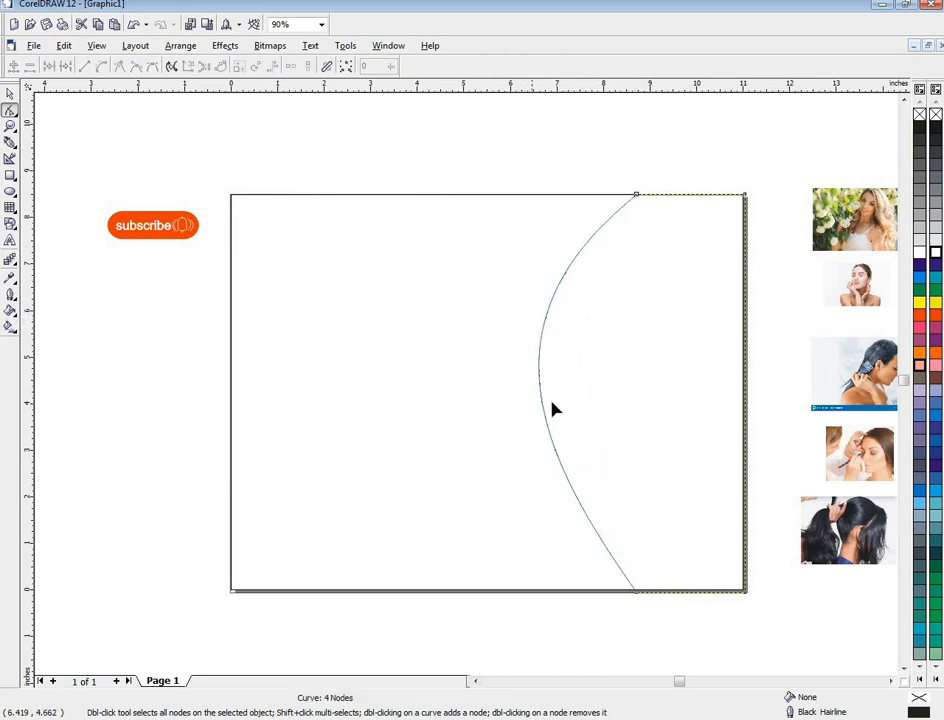
left_click_drag(565, 474, 555, 481)
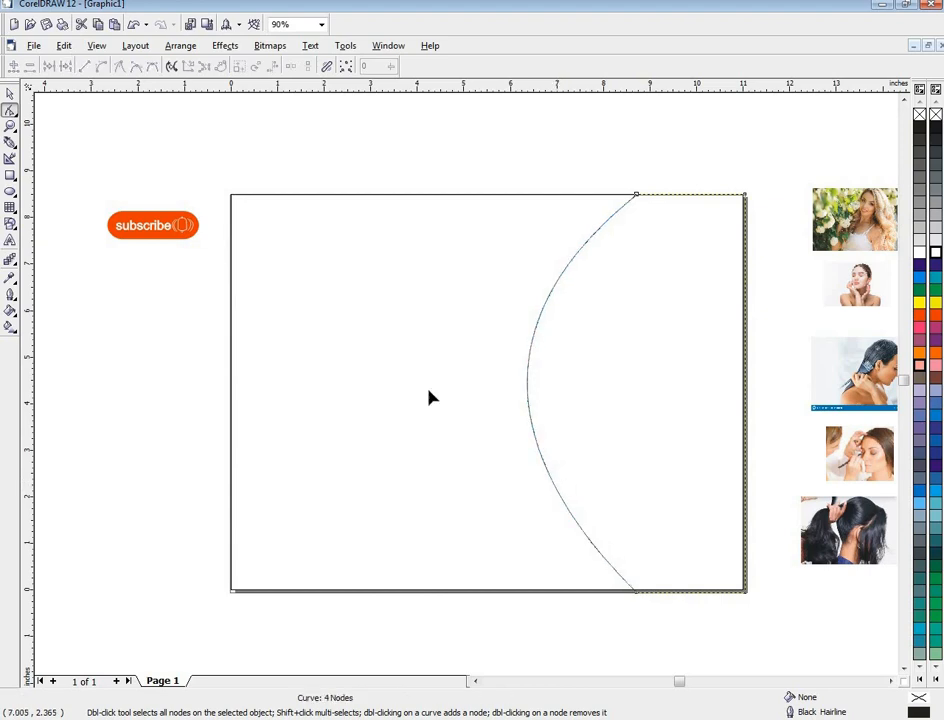
left_click(9, 95)
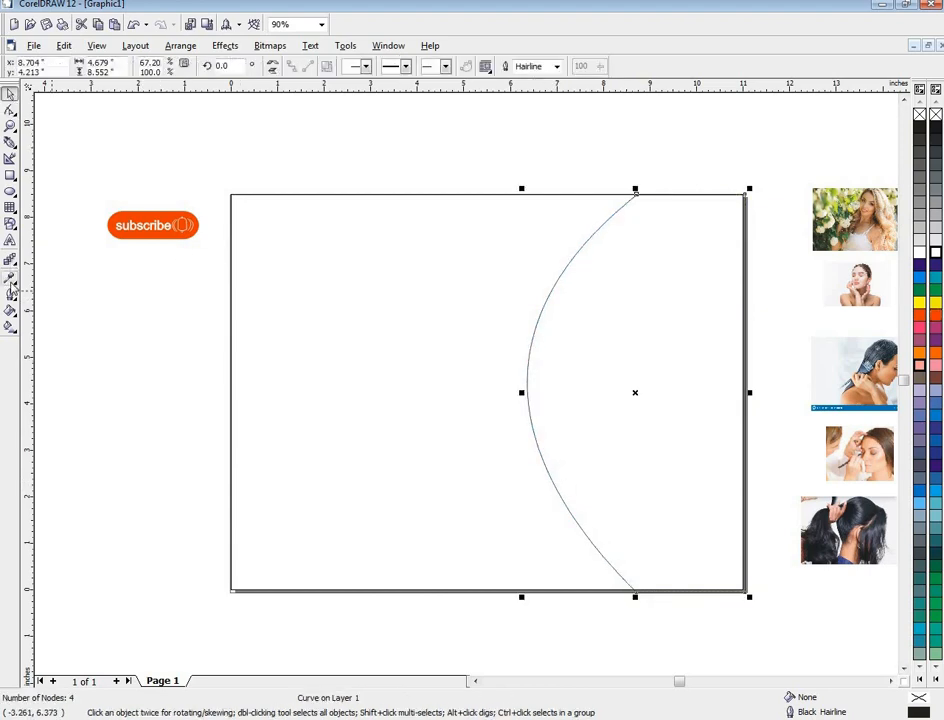
Fill the curved shape with a custom linear fountain fill running from light orange to golden yellow
left_click(10, 313)
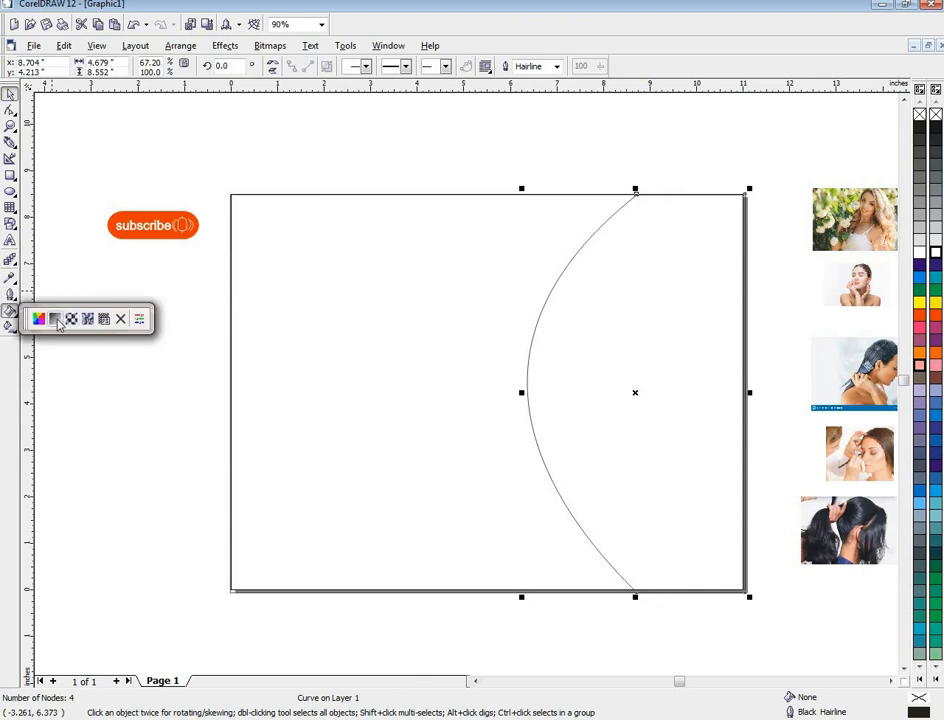
left_click(55, 321)
left_click(432, 353)
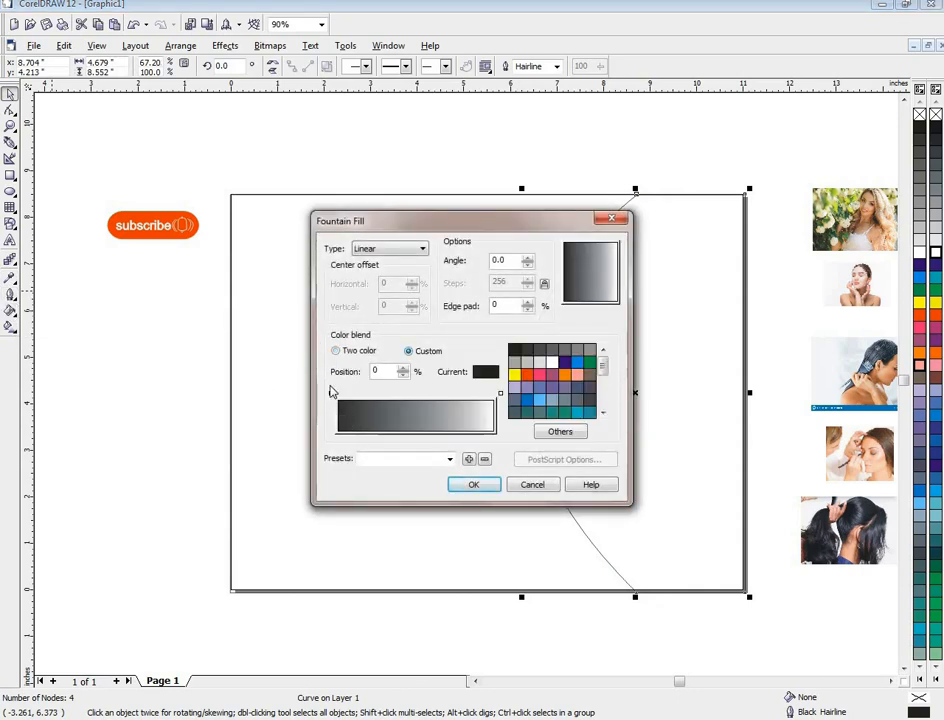
left_click_drag(601, 368, 602, 396)
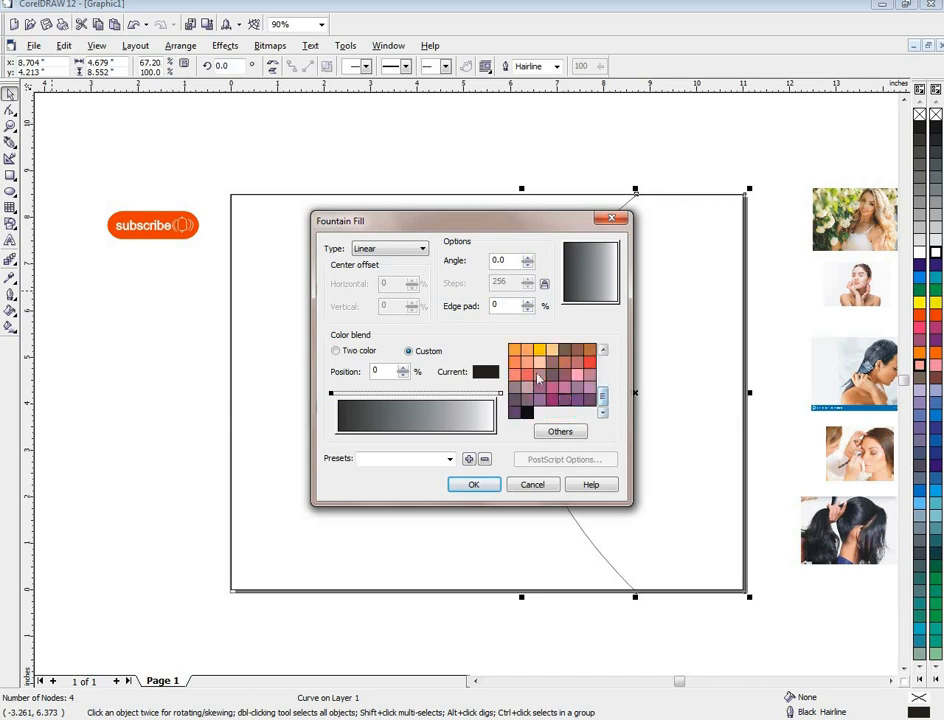
left_click(530, 353)
left_click(501, 394)
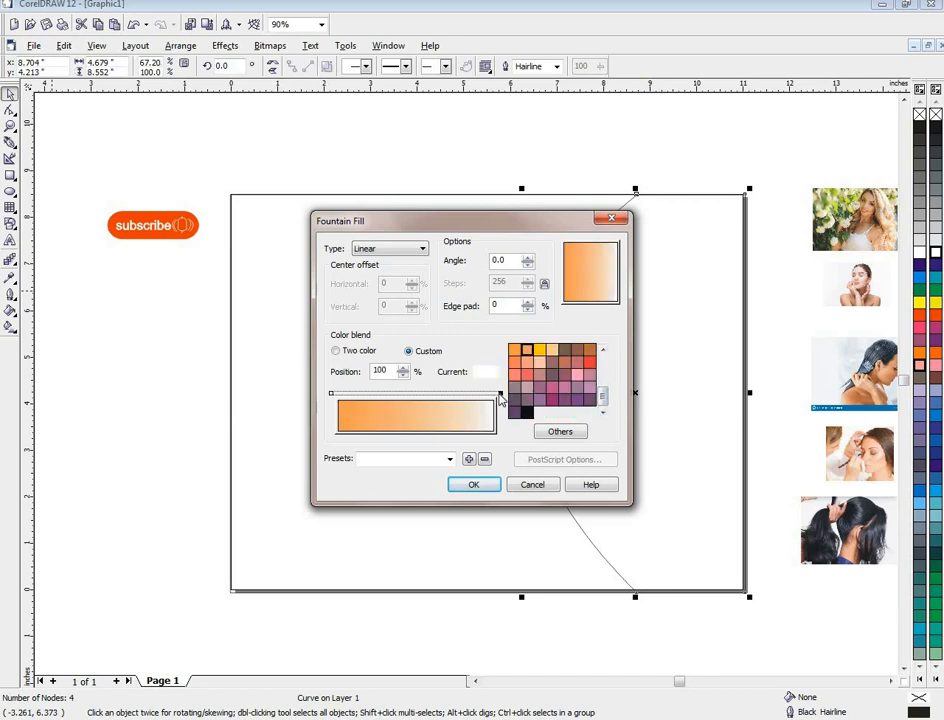
left_click(539, 350)
left_click(484, 485)
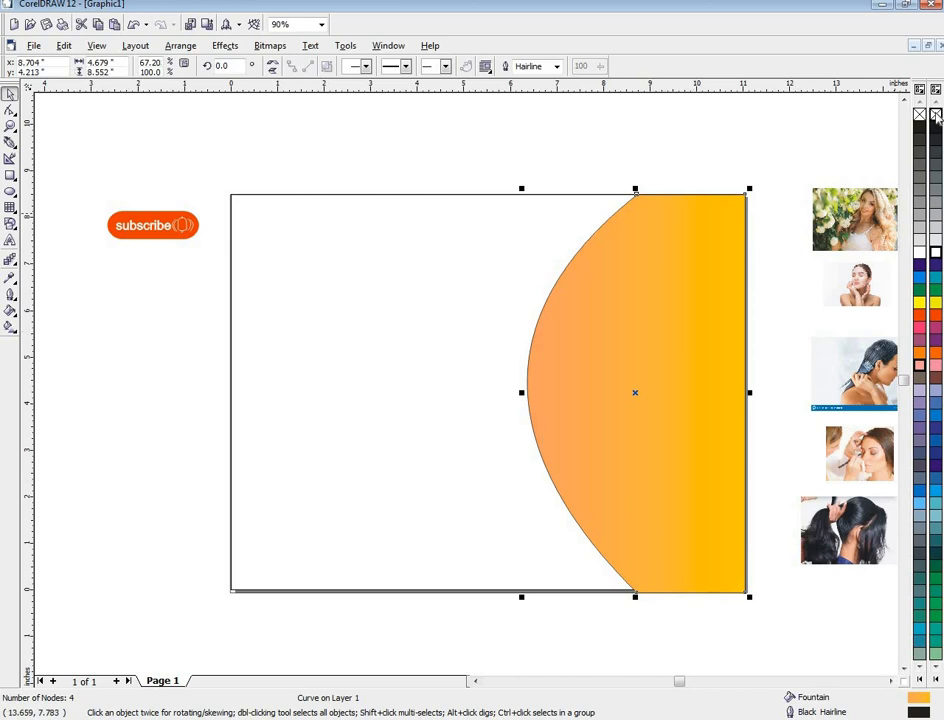
Fill the page-sized background rectangle with black and deselect it
left_click(504, 196)
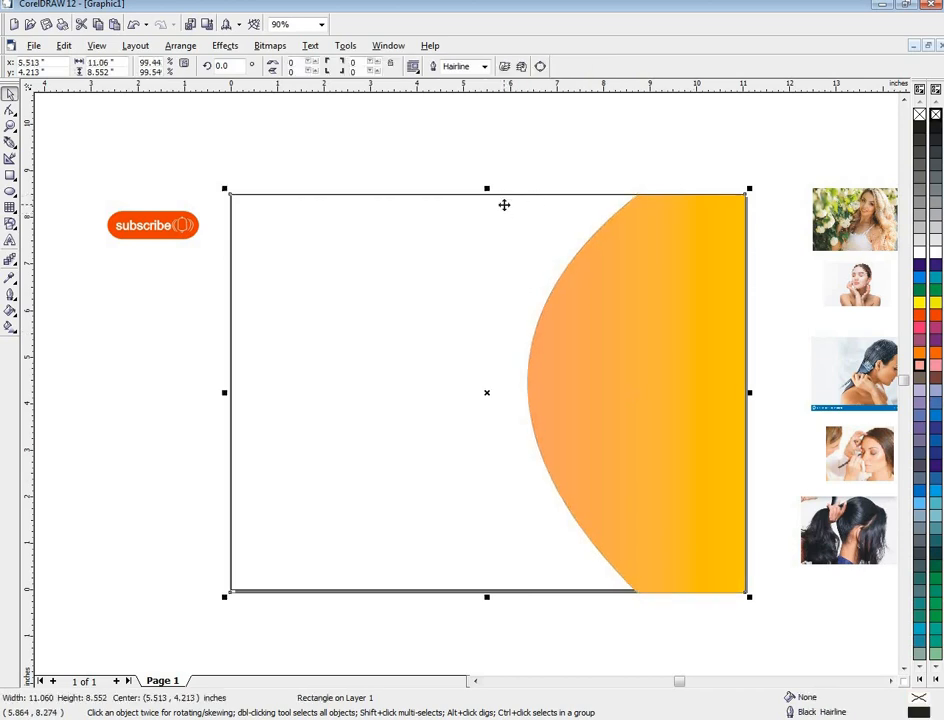
left_click(934, 142)
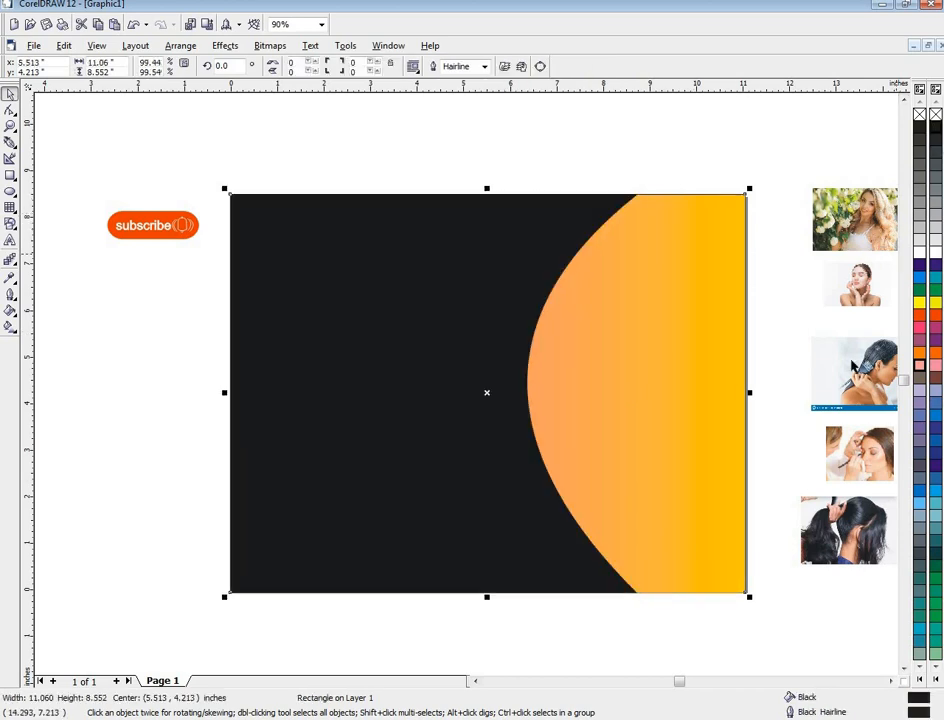
left_click(183, 288)
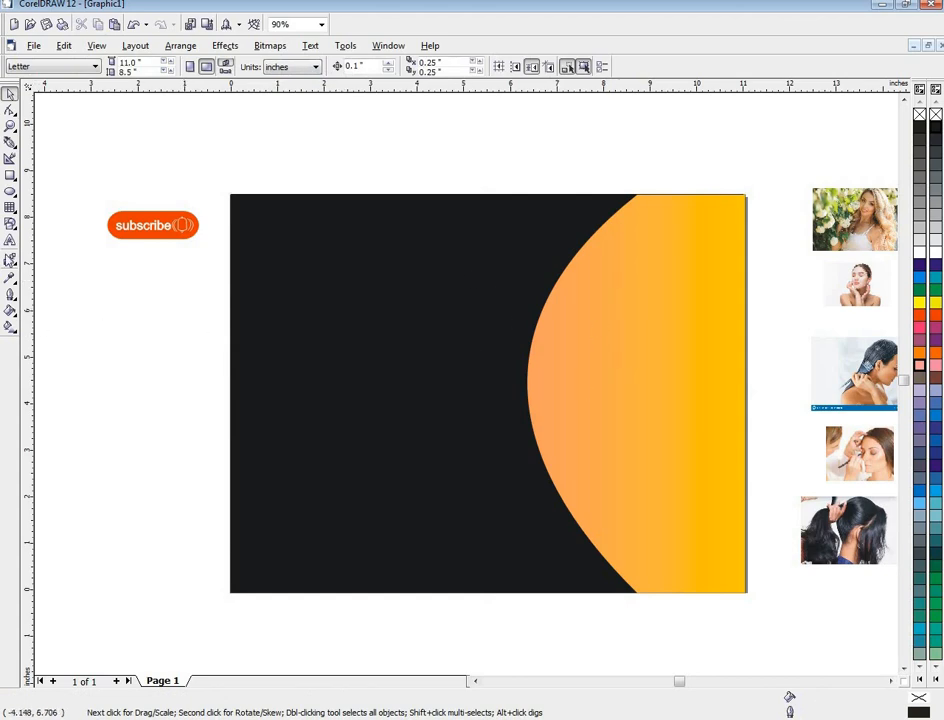
Draw an ellipse about 4.34 by 4.55 inches on the black area, give it a white outline, and shift it slightly left
left_click(10, 191)
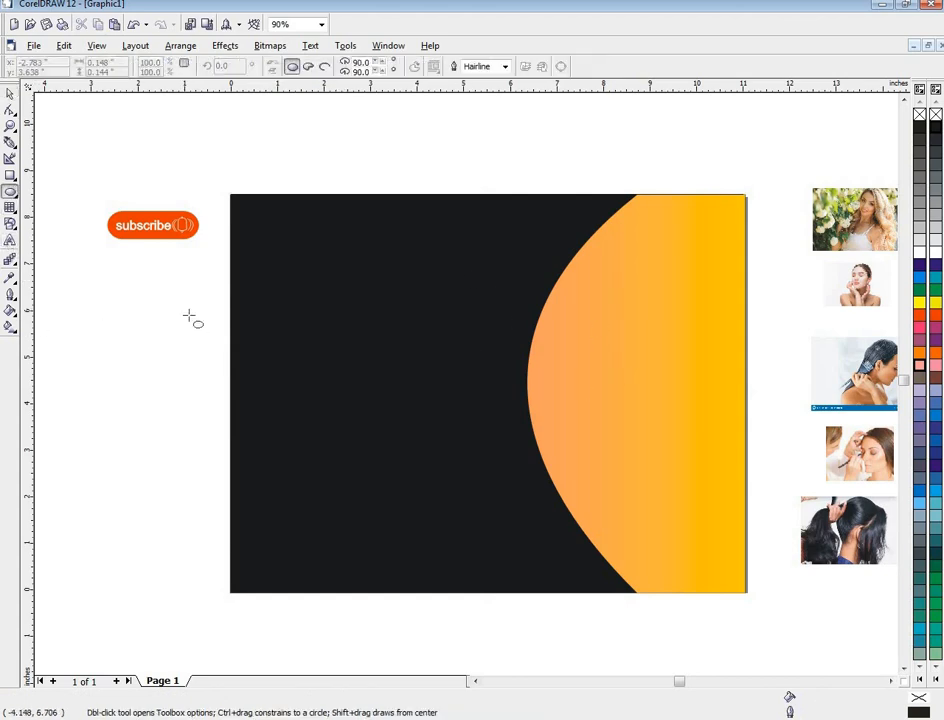
left_click_drag(286, 262, 489, 474)
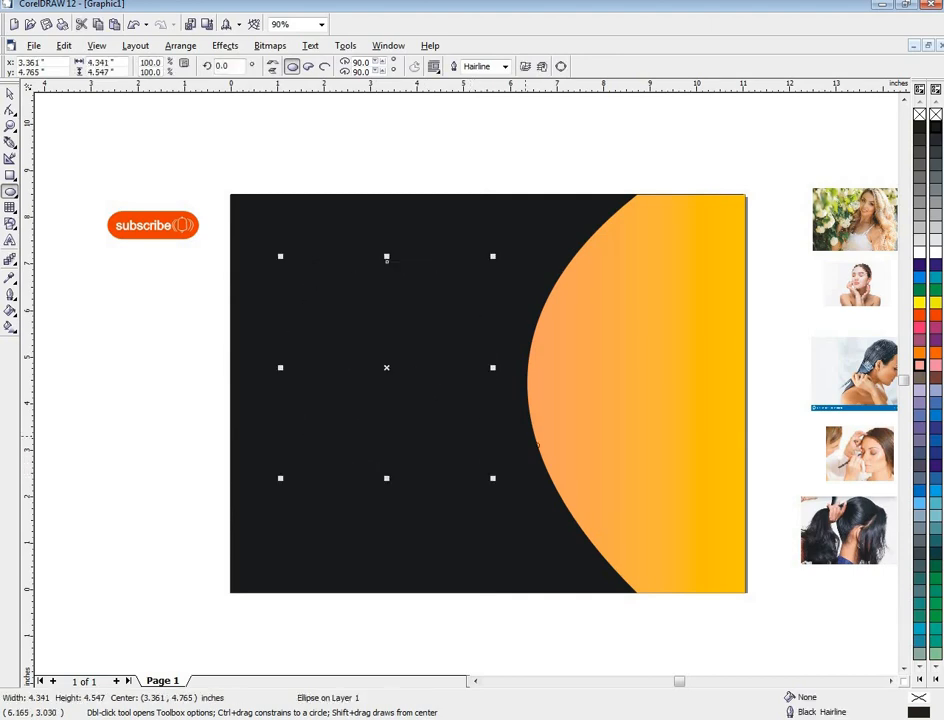
right_click(937, 252)
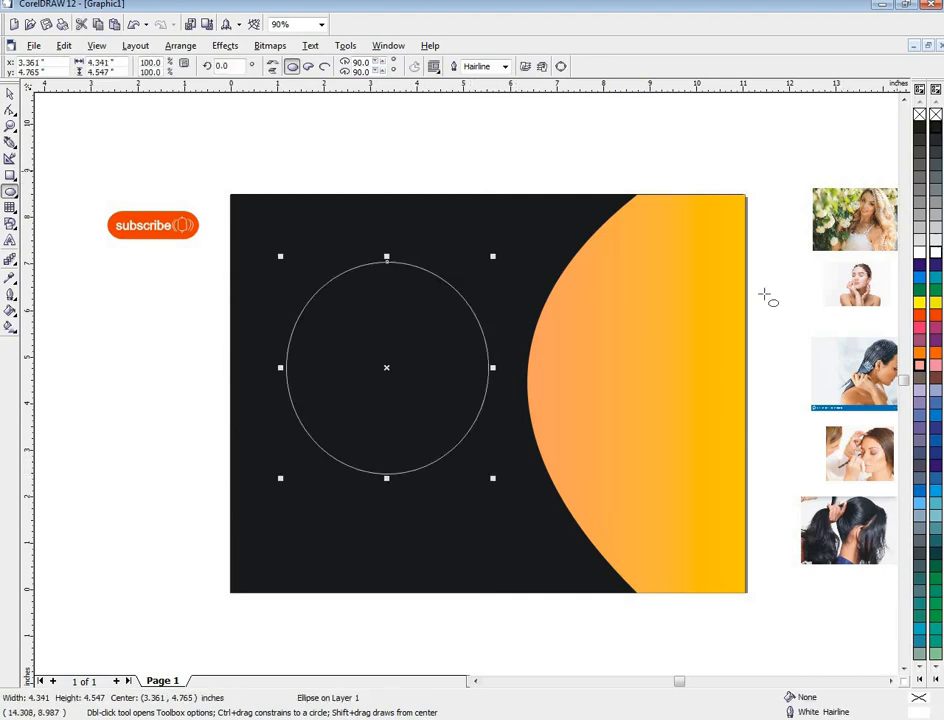
key("F10")
left_click_drag(381, 373, 372, 372)
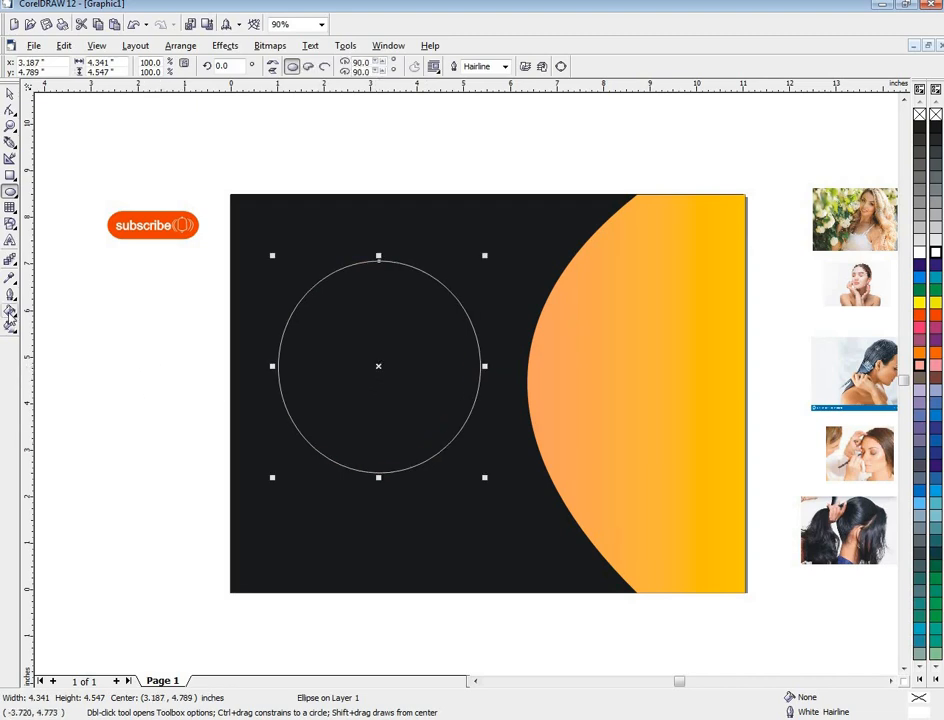
Fill the ellipse with a custom linear fountain fill from light orange to golden yellow
left_click(10, 305)
left_click(53, 304)
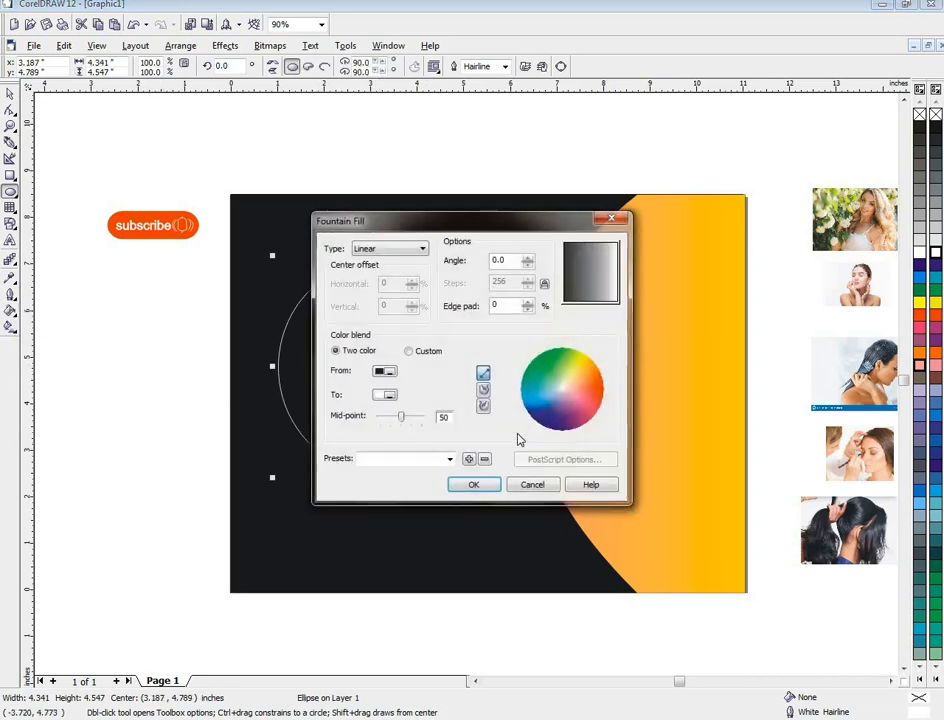
left_click(408, 351)
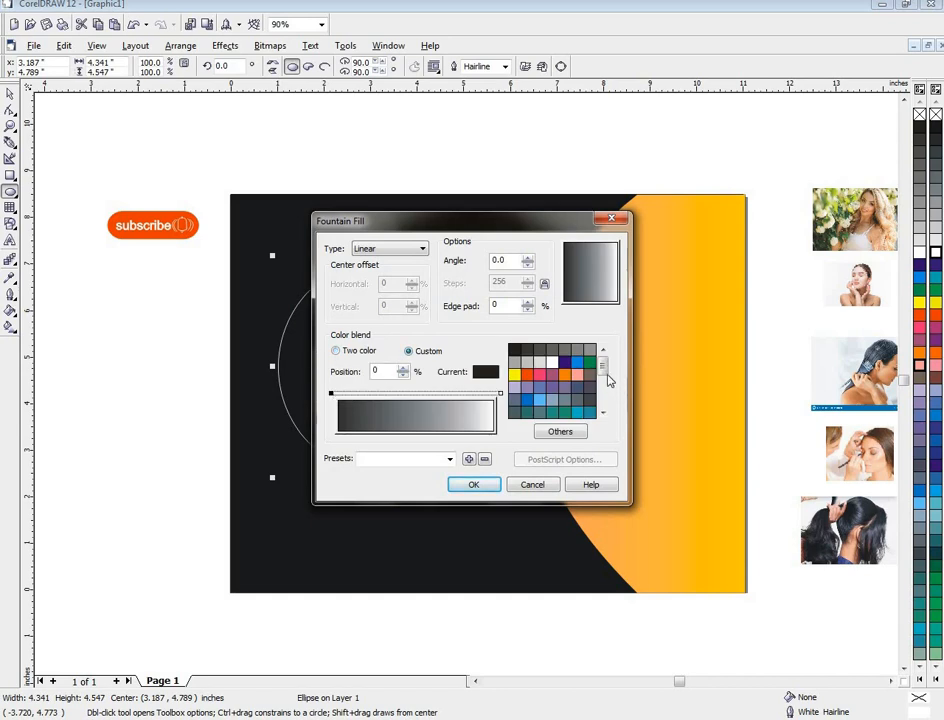
scroll(605, 385, "down", 3)
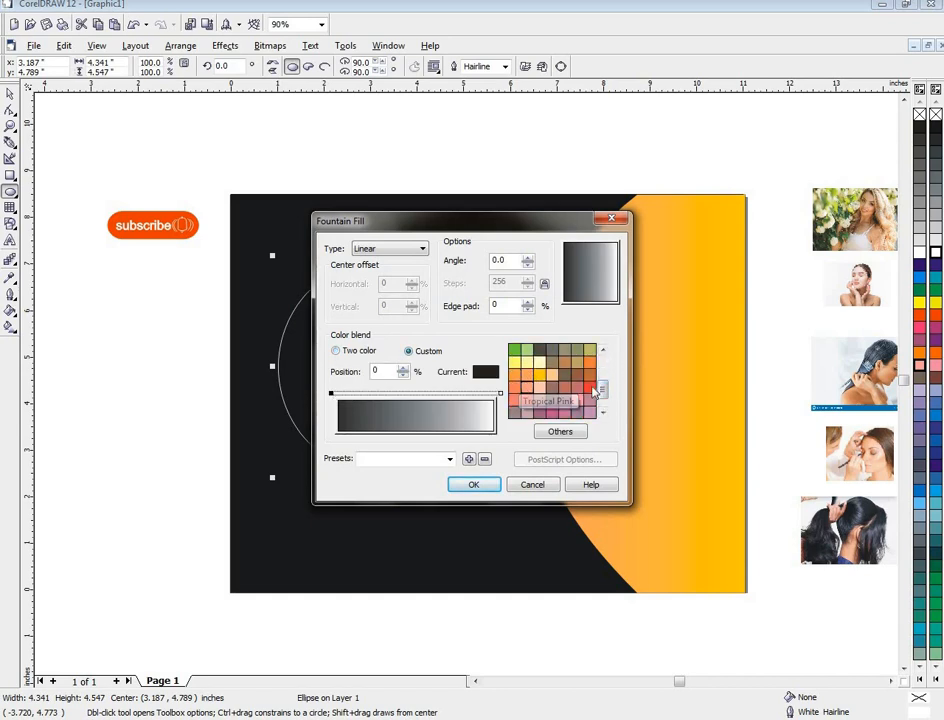
scroll(590, 390, "down", 2)
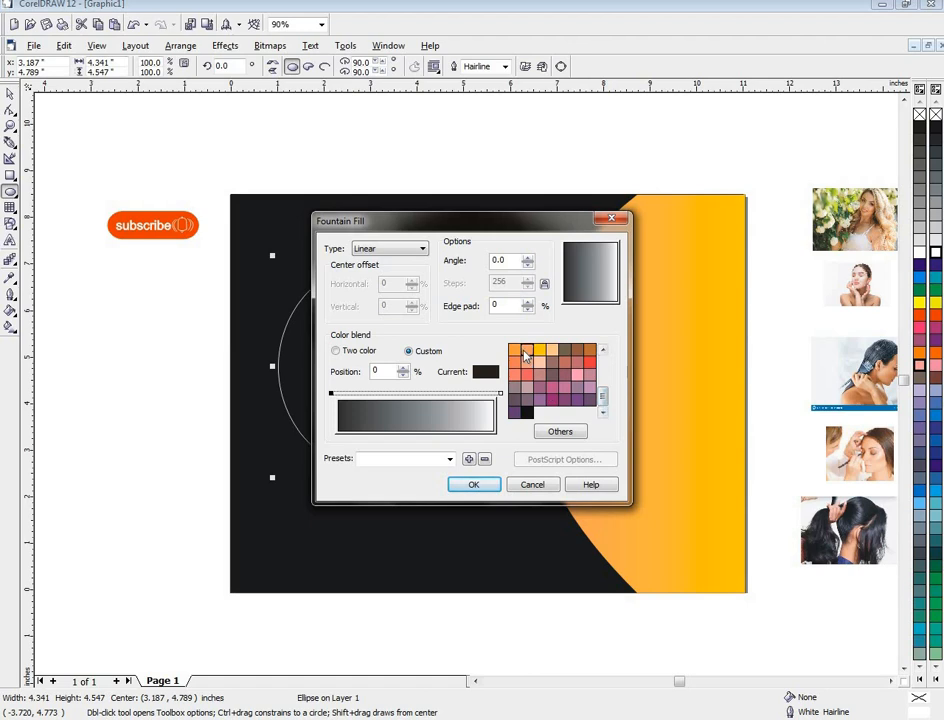
left_click(525, 351)
left_click(500, 395)
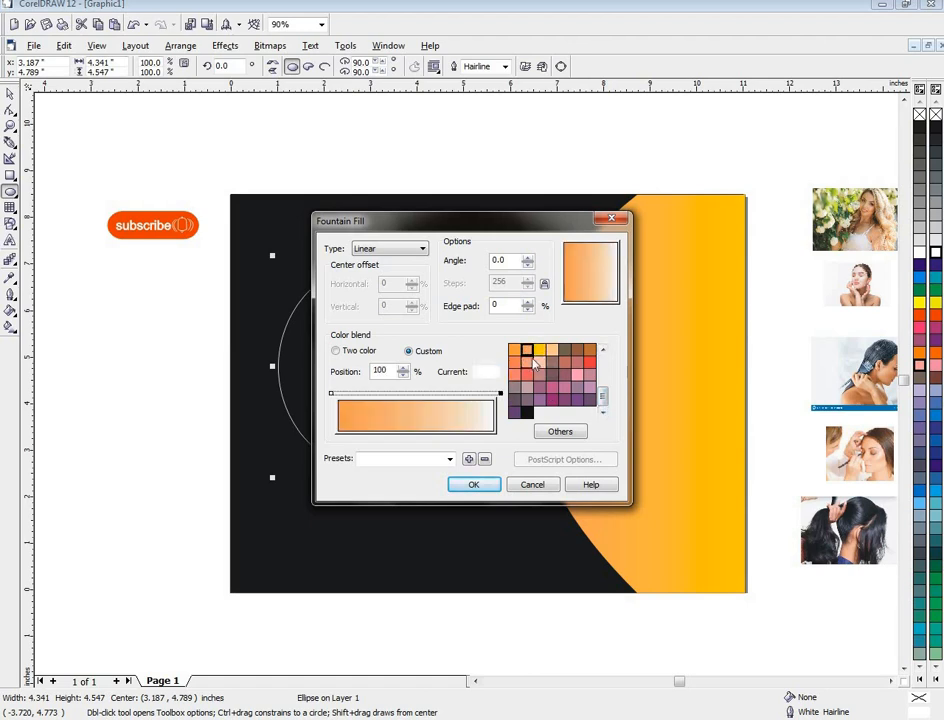
left_click(539, 350)
left_click(474, 484)
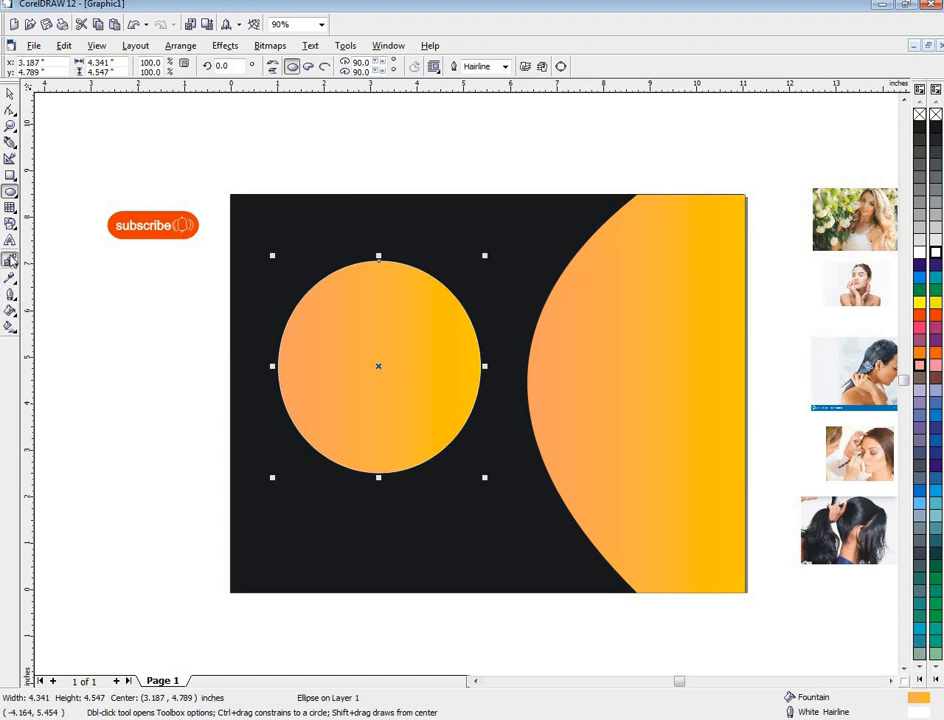
Fade the ellipse downward with a linear fountain transparency, angled at about -76 degrees
left_click(10, 258)
left_click(133, 267)
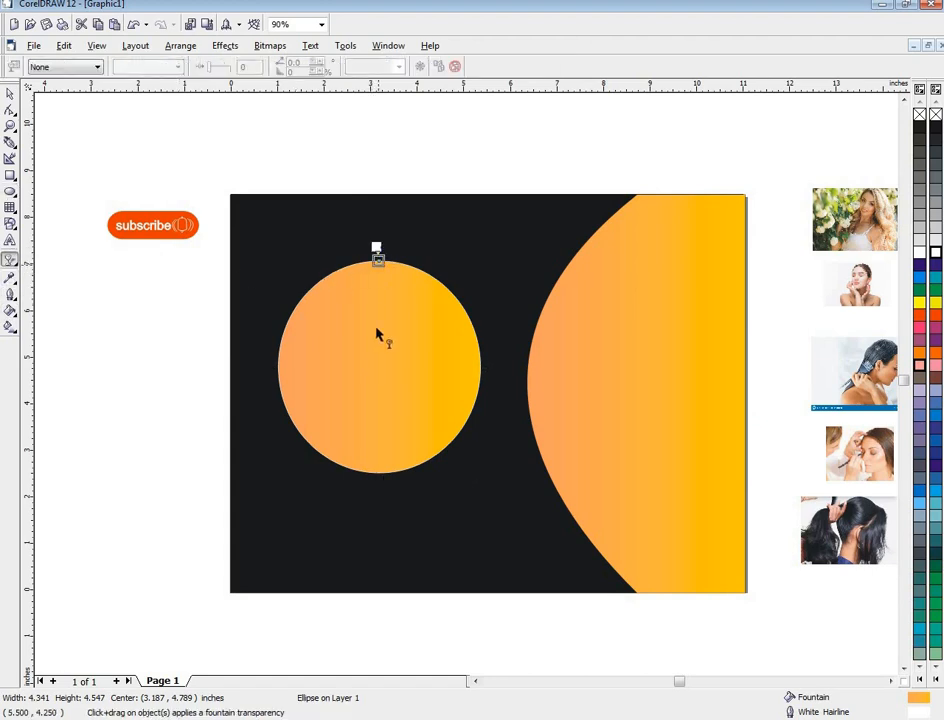
left_click_drag(376, 334, 372, 486)
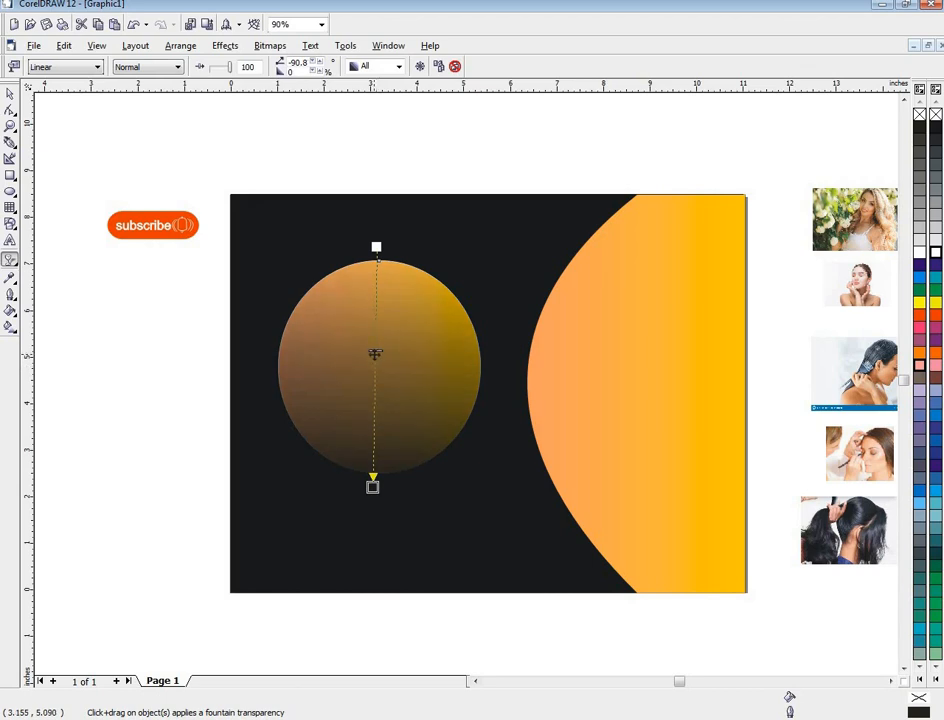
left_click_drag(374, 354, 427, 368)
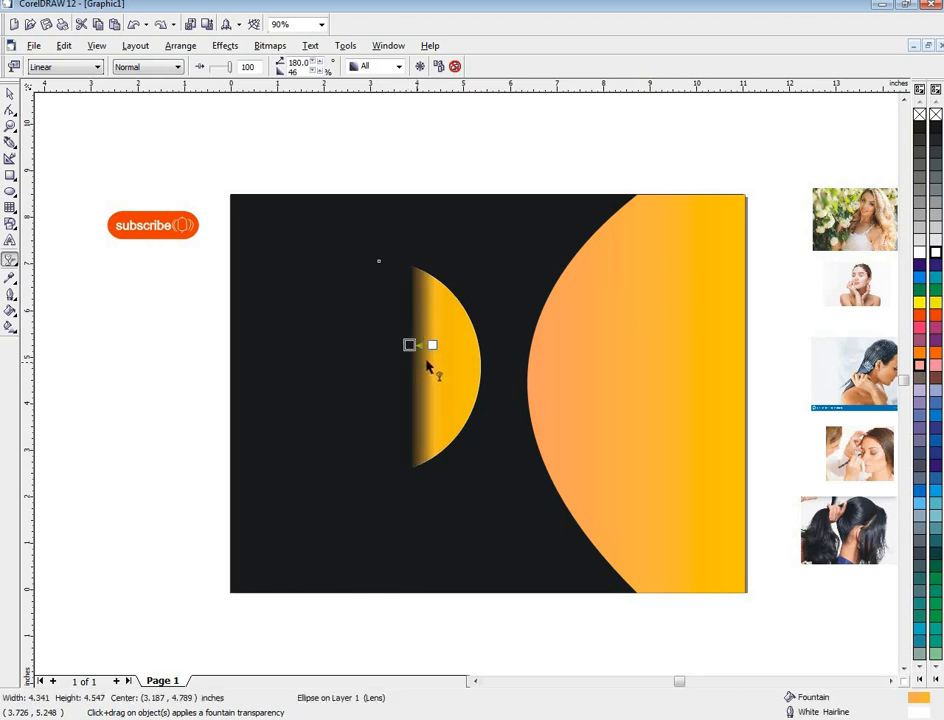
key("ctrl+z")
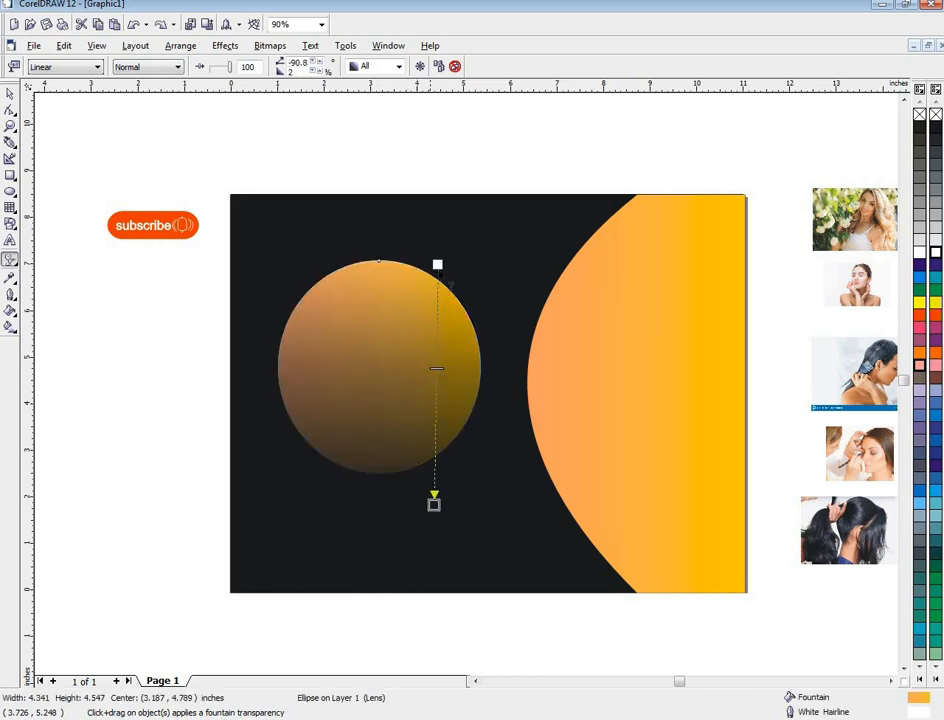
left_click_drag(437, 264, 364, 186)
key("ctrl+z")
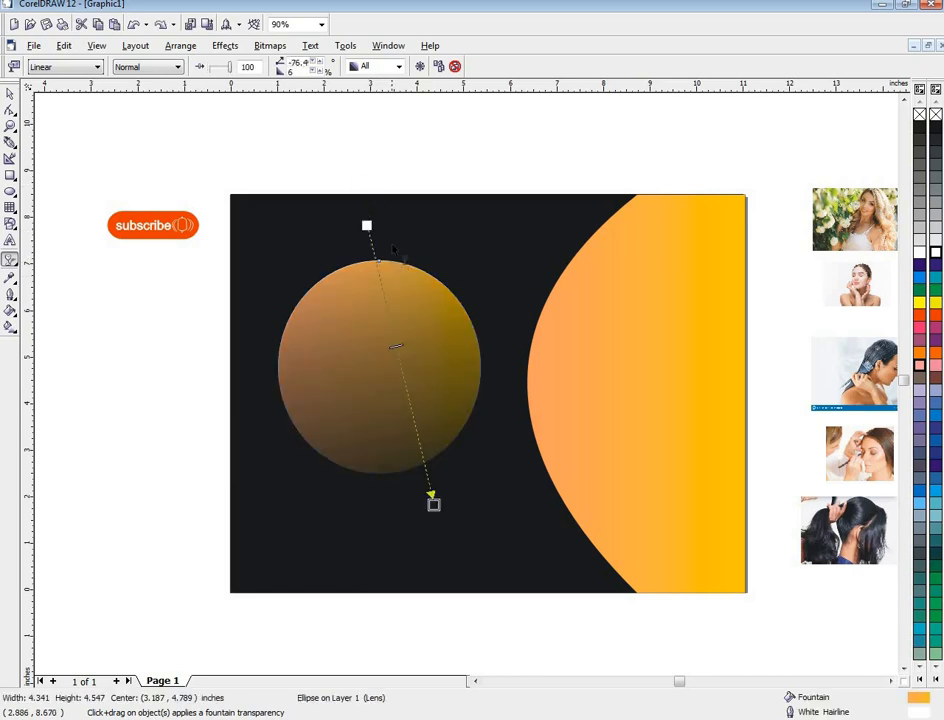
key("ctrl+z")
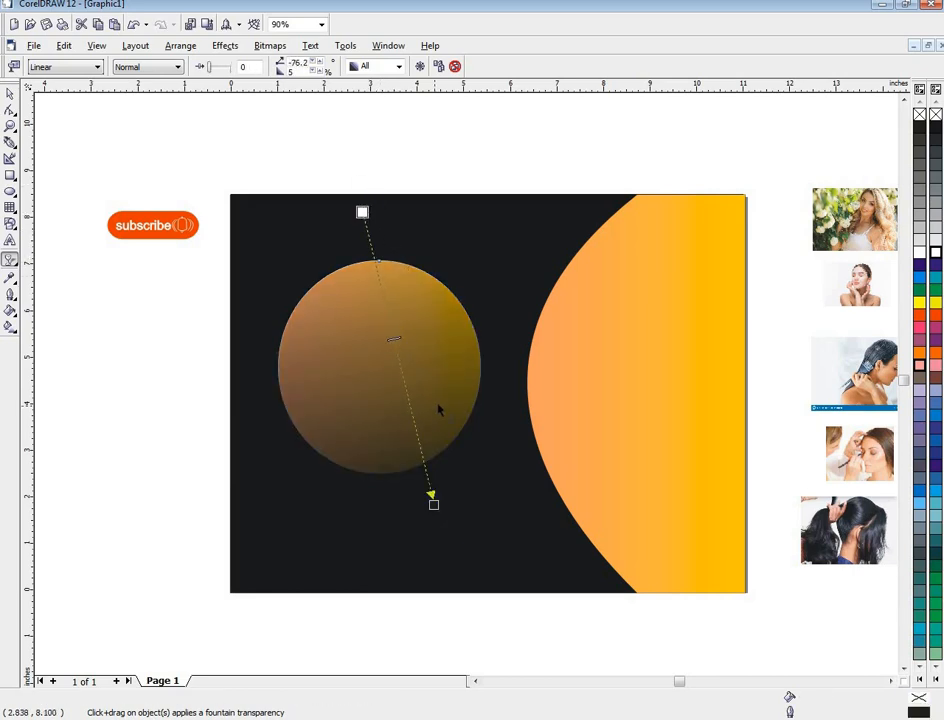
left_click(9, 93)
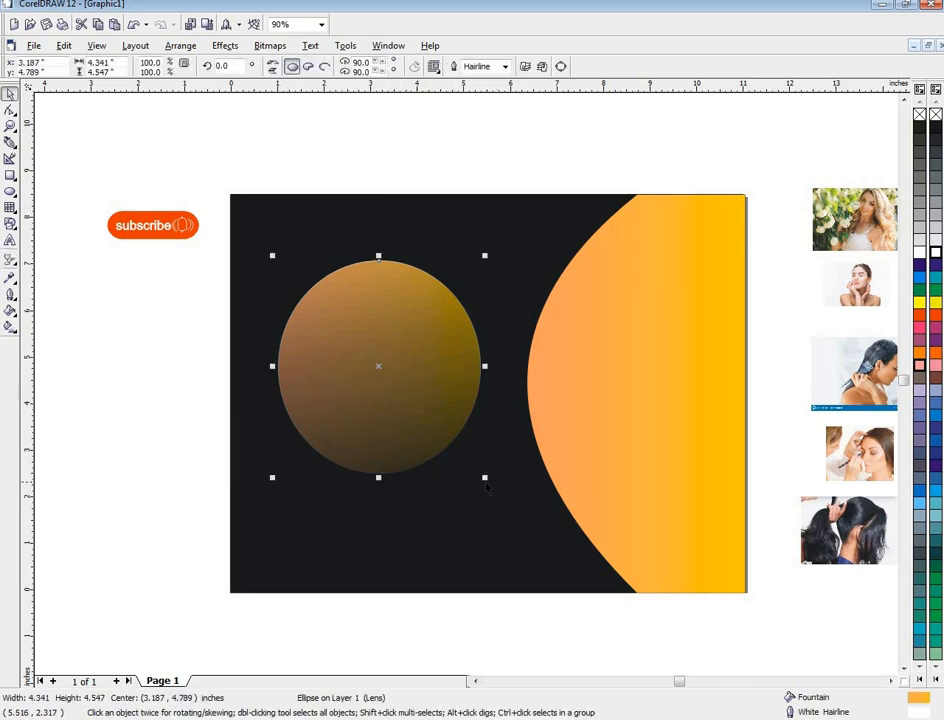
Enlarge the transparent ellipse about its centre and make a smaller concentric copy about 3.96 by 4.15 inches inside it
left_click_drag(485, 478, 437, 425)
left_click(458, 422, "shift")
left_click(190, 381)
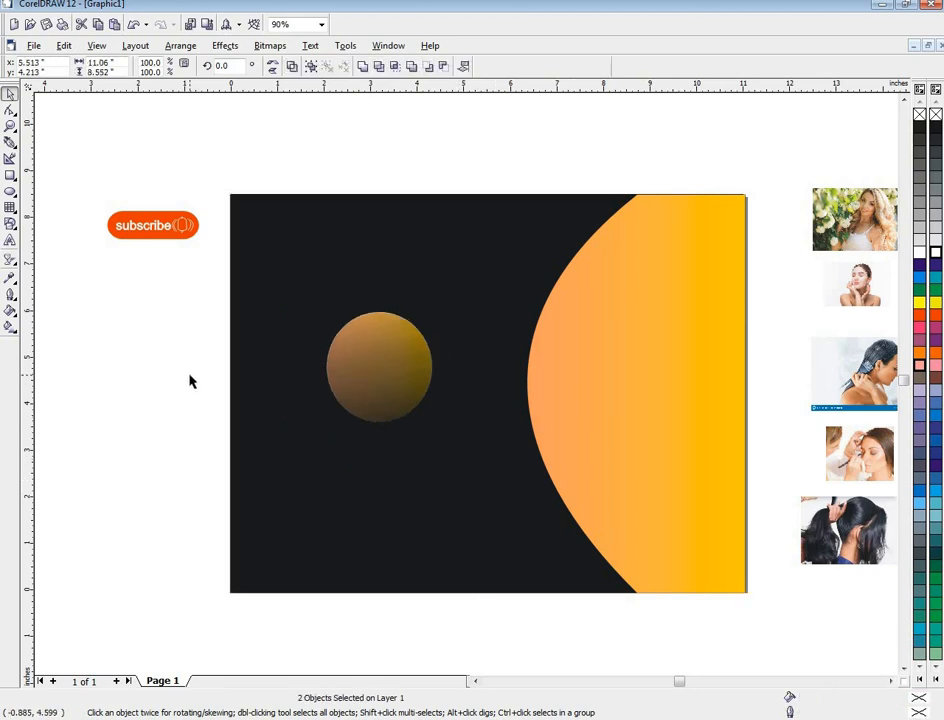
left_click(346, 377)
left_click_drag(436, 426, 491, 474)
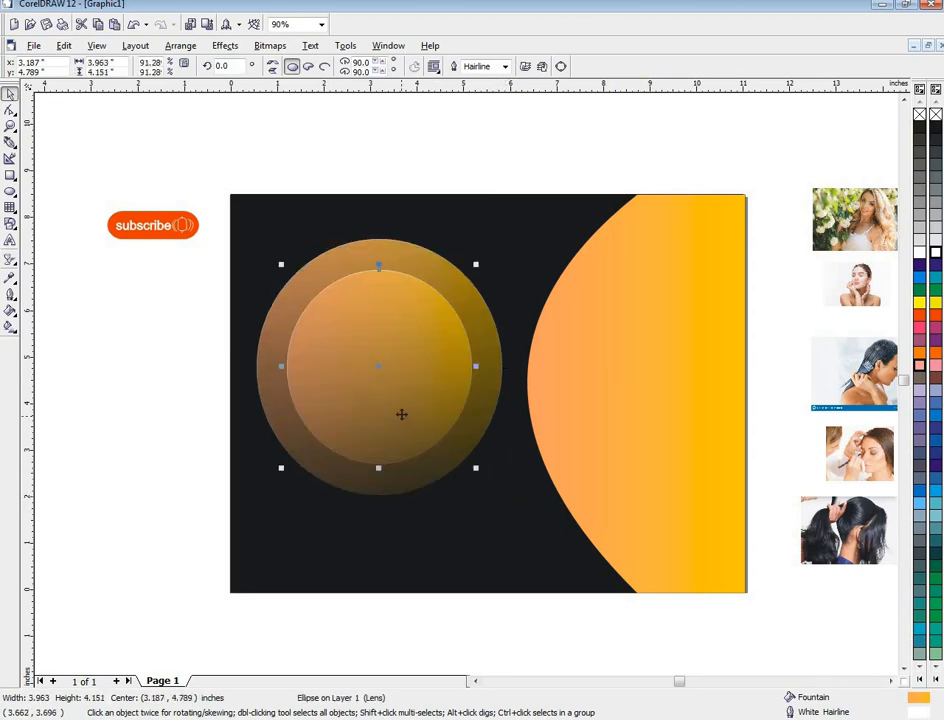
Fill the inner ellipse with white and remove its outline
left_click(935, 256)
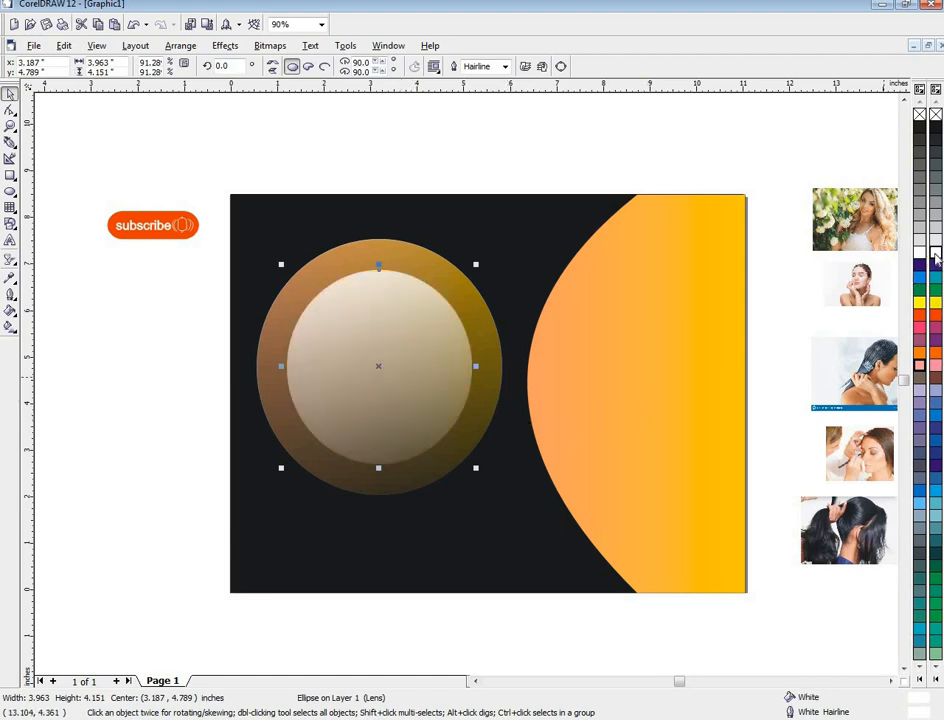
right_click(935, 113)
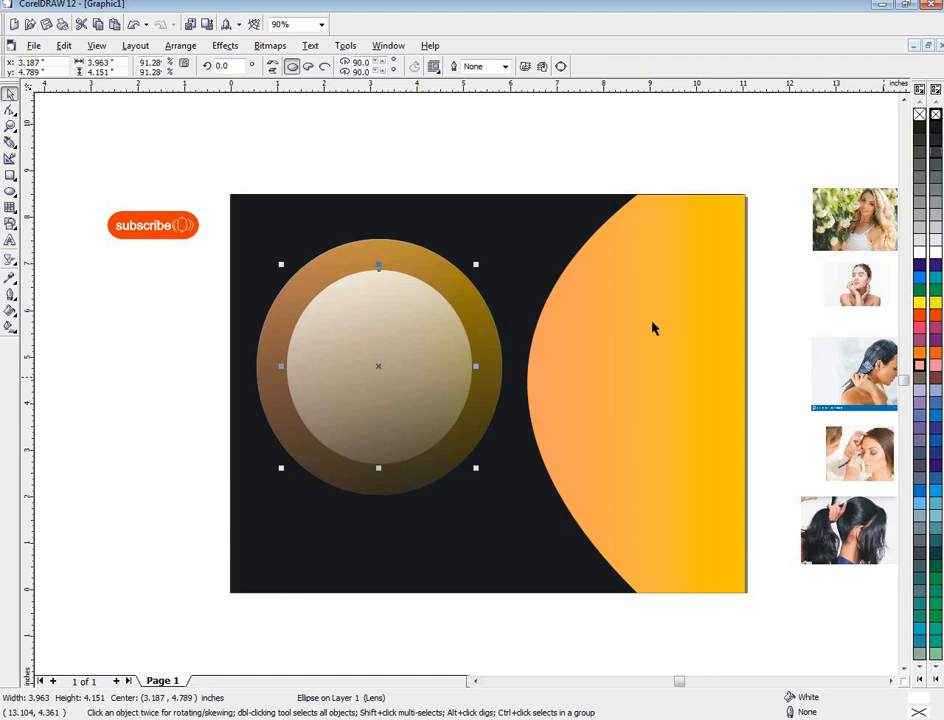
left_click(158, 425)
left_click(305, 386)
Move the photo of the blonde woman beside the page and PowerClip it inside the inner ellipse
left_click(848, 222)
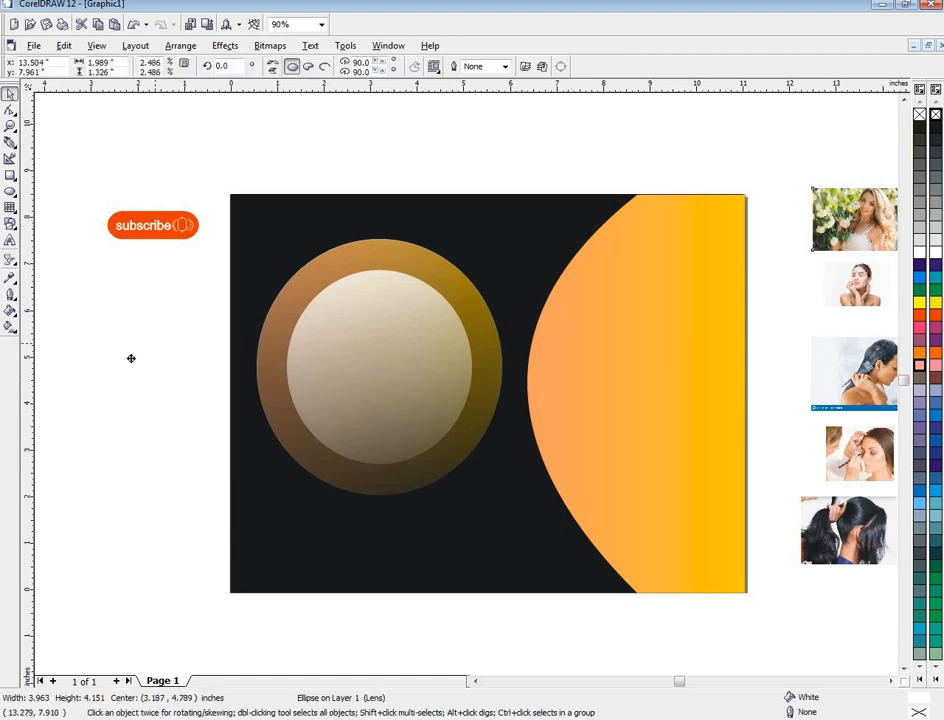
left_click_drag(130, 358, 131, 358)
left_click(226, 46)
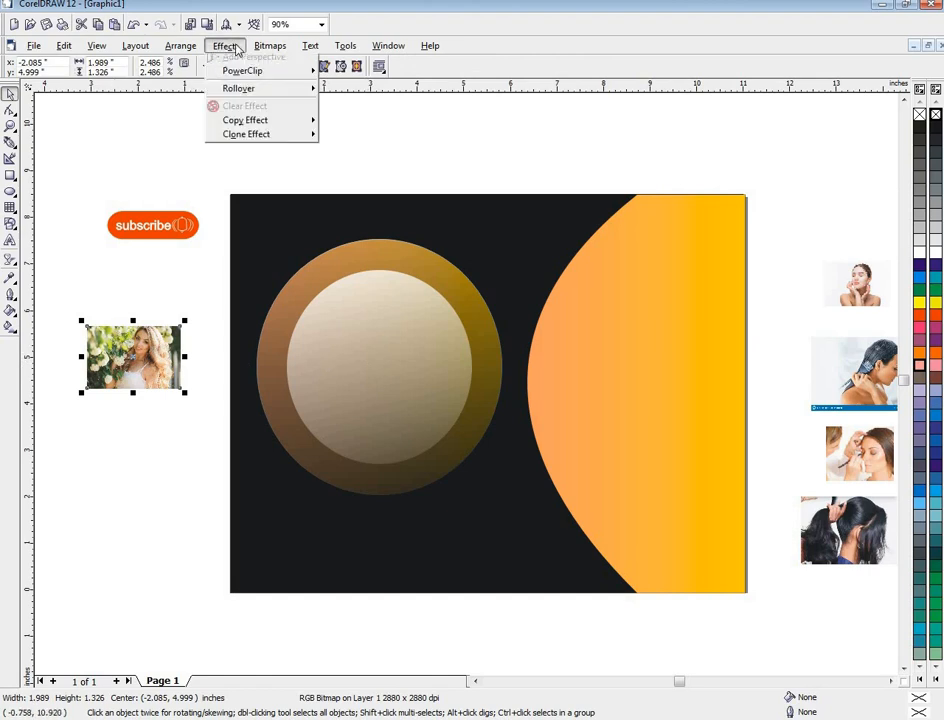
mouse_move(240, 210)
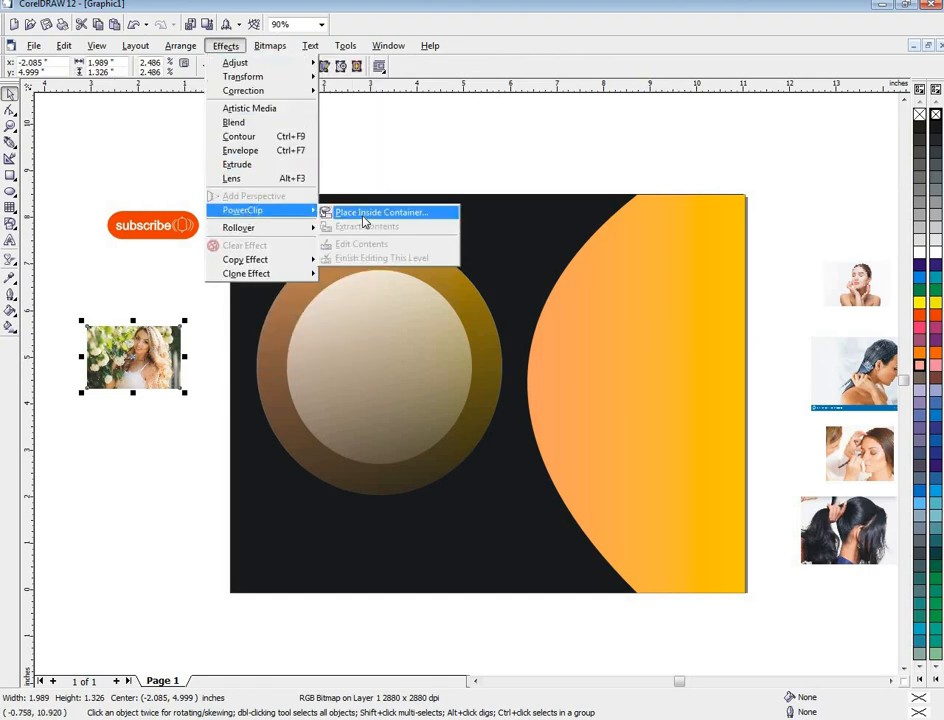
left_click(363, 216)
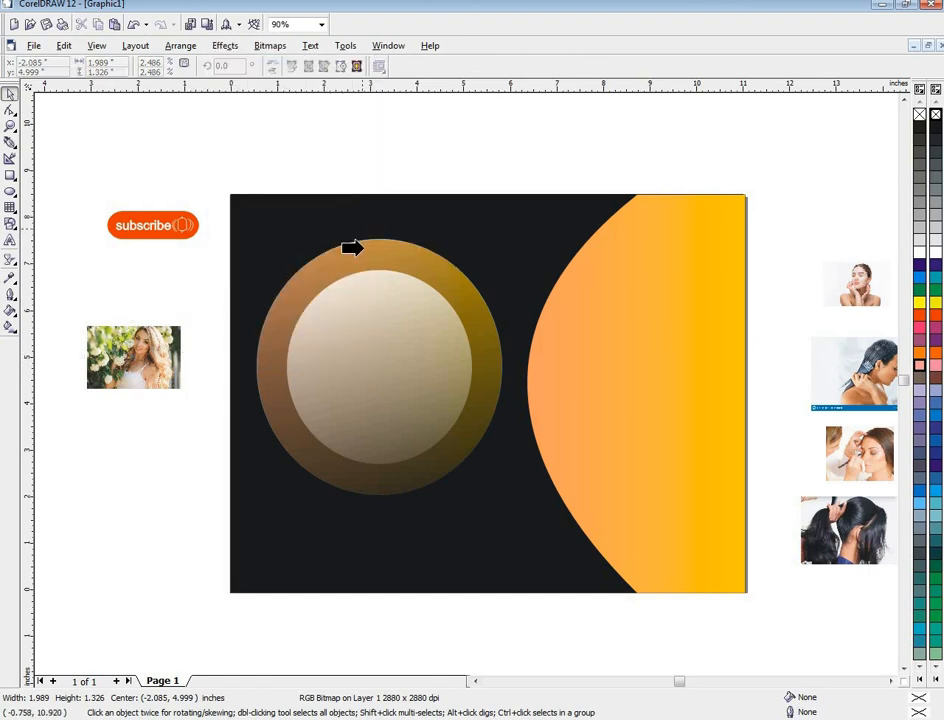
left_click(318, 296)
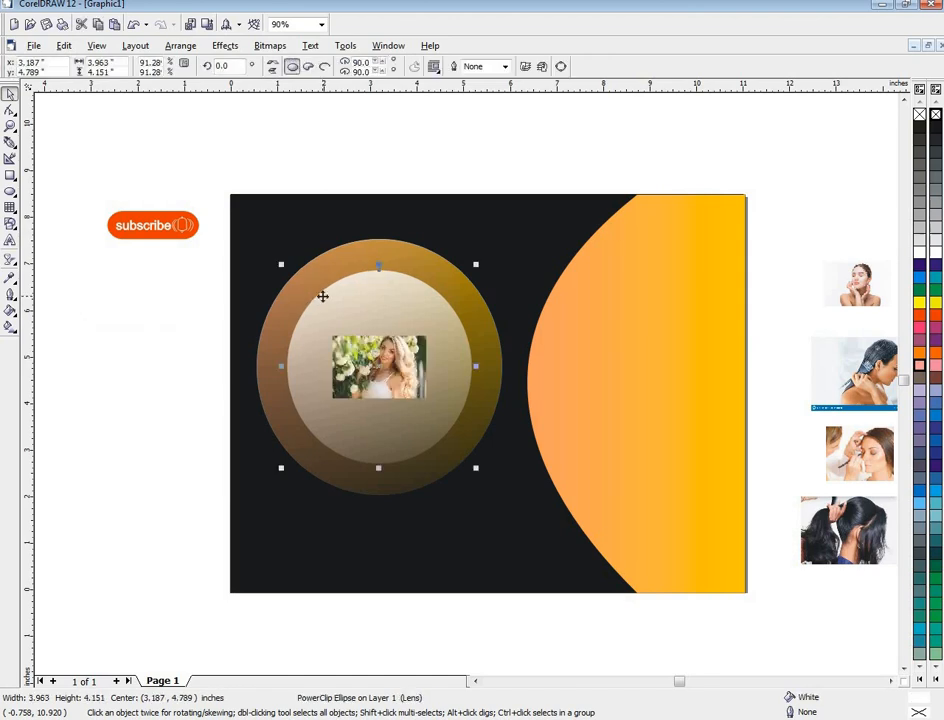
Edit the PowerClip contents to enlarge the photo to about 5.13 by 4.33 inches, shift it slightly up and left, and finish editing
right_click(358, 347)
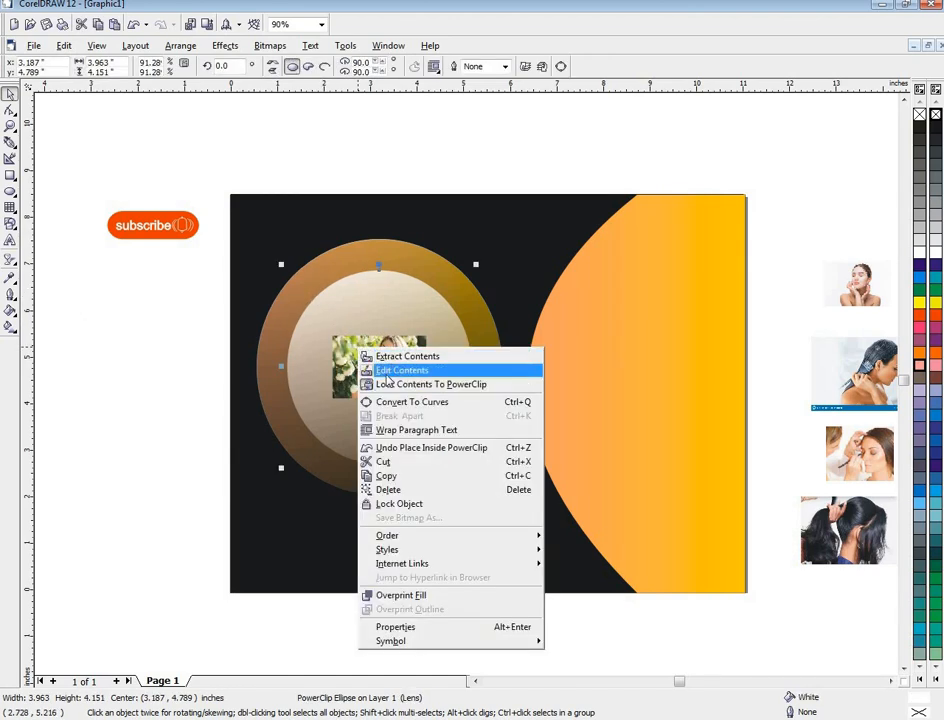
left_click(386, 371)
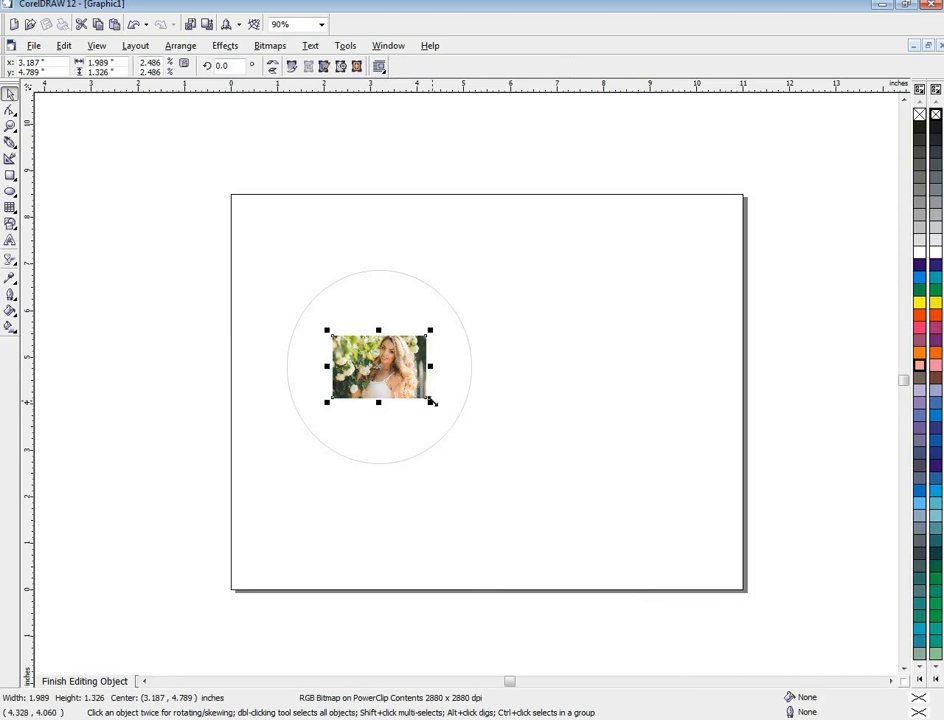
left_click_drag(431, 401, 500, 434)
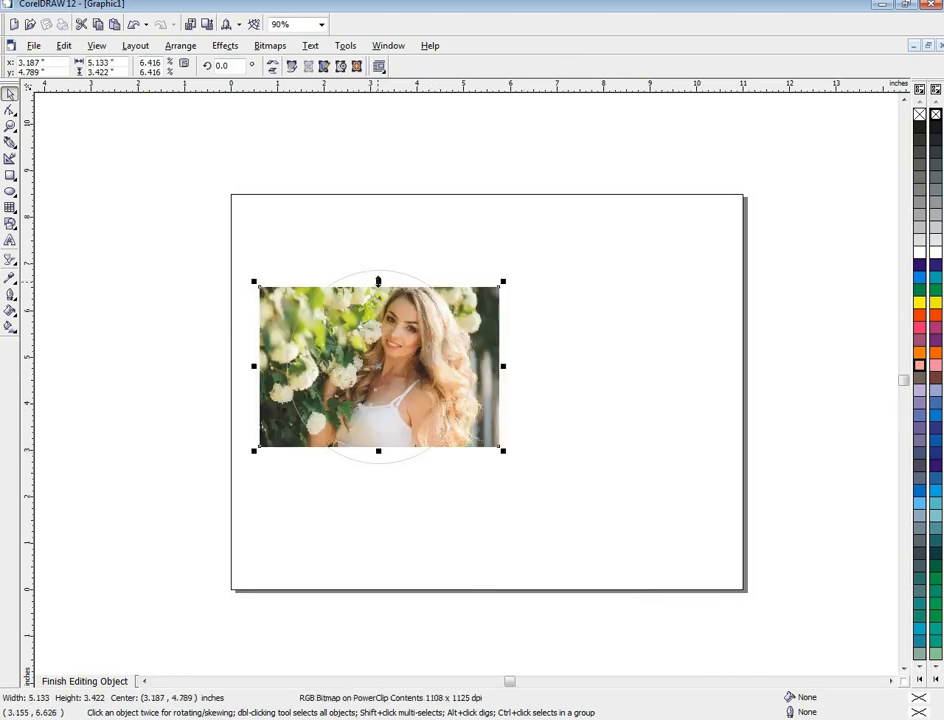
left_click_drag(378, 281, 379, 264)
left_click_drag(378, 452, 378, 476)
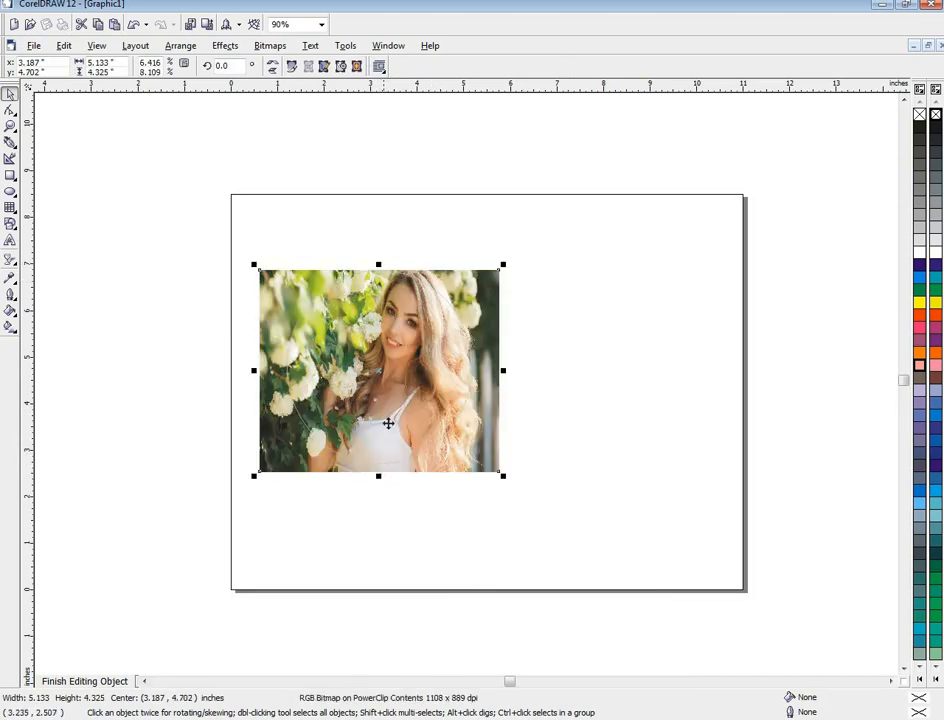
left_click_drag(388, 423, 382, 411)
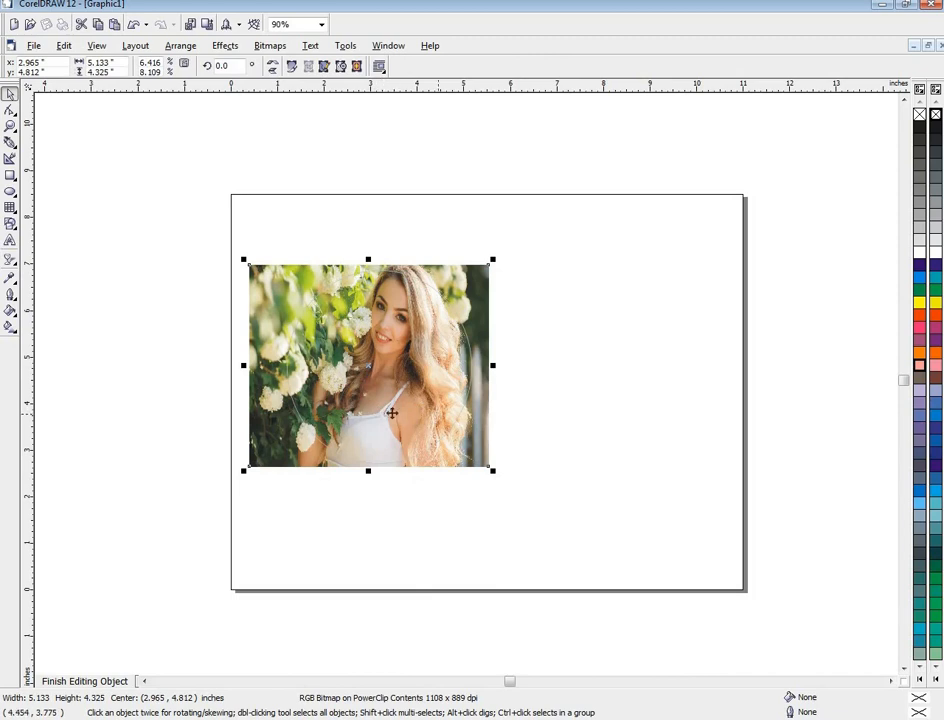
right_click(404, 409)
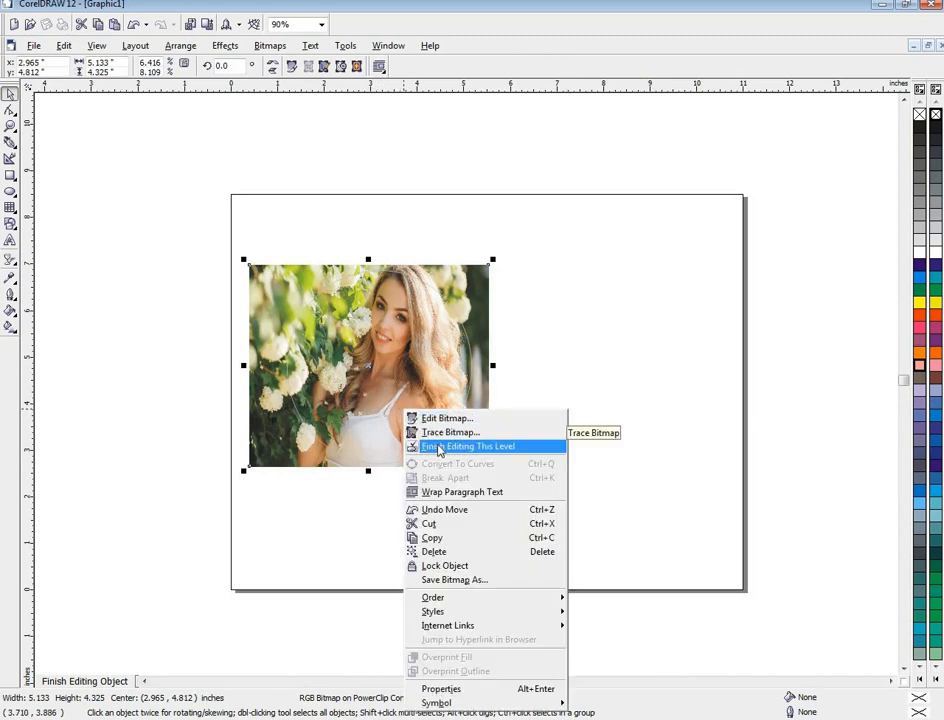
left_click(434, 446)
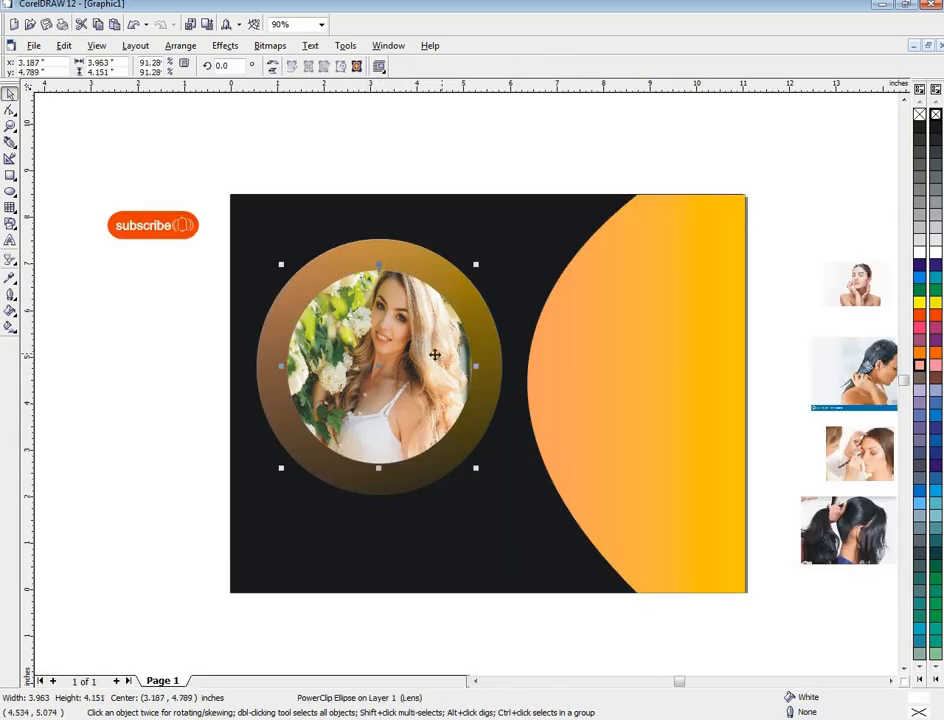
Reopen the PowerClip contents, stretch the photo to about 4.94 inches high, reposition it to centre the woman's face, and finish editing
right_click(419, 355)
left_click(462, 379)
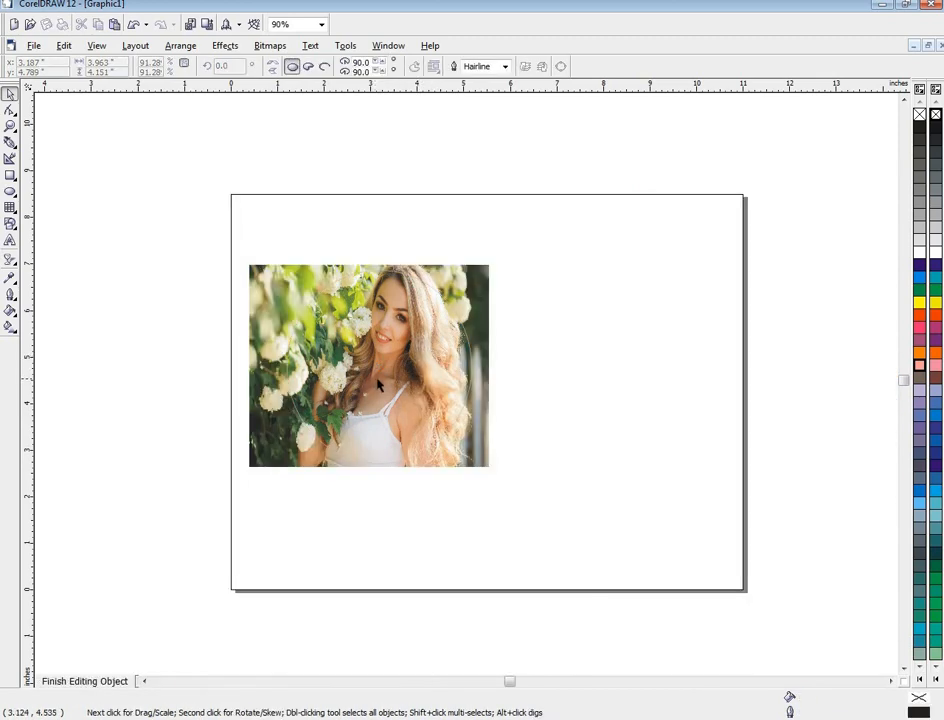
mouse_move(398, 381)
left_mouse_down()
mouse_move(380, 381)
mouse_move(390, 356)
mouse_move(390, 364)
left_mouse_up()
left_click_drag(352, 268, 352, 255)
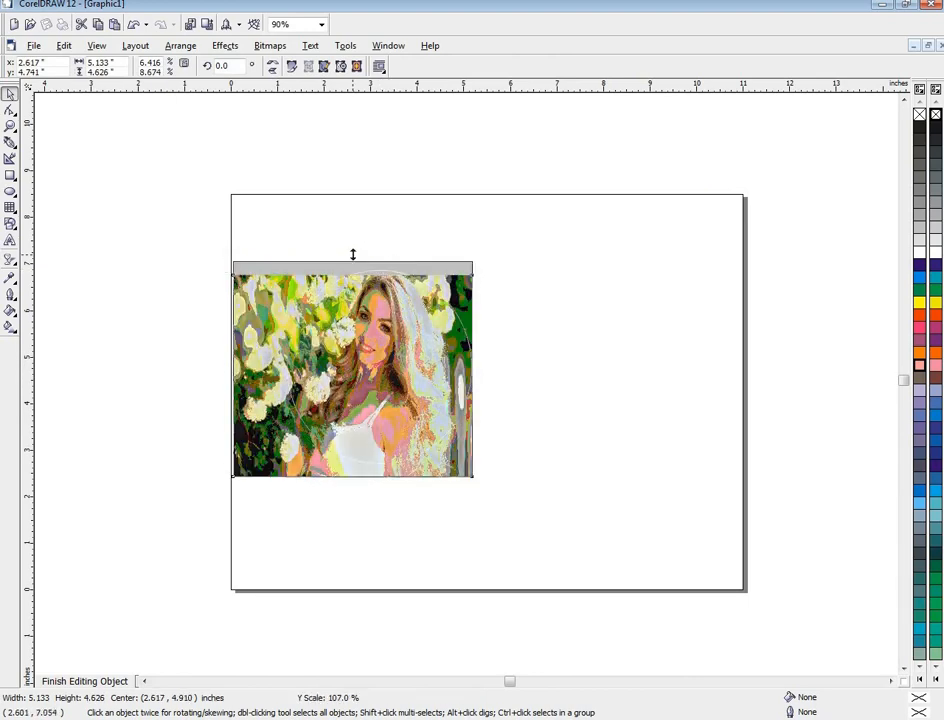
left_click_drag(376, 354, 368, 372)
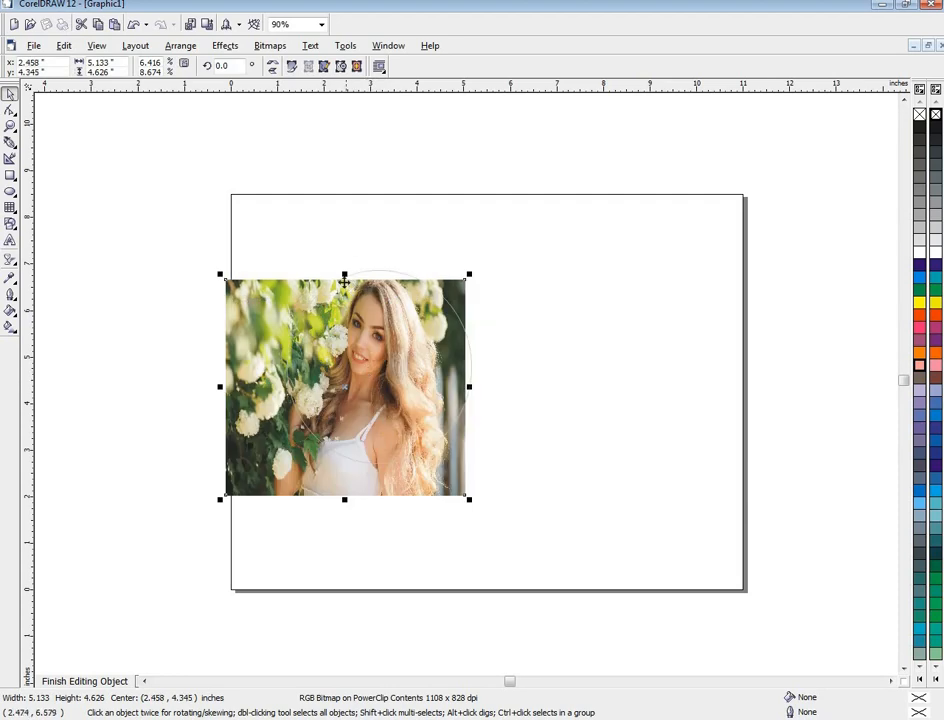
left_click_drag(344, 270, 343, 259)
left_click_drag(367, 328, 374, 325)
right_click(374, 325)
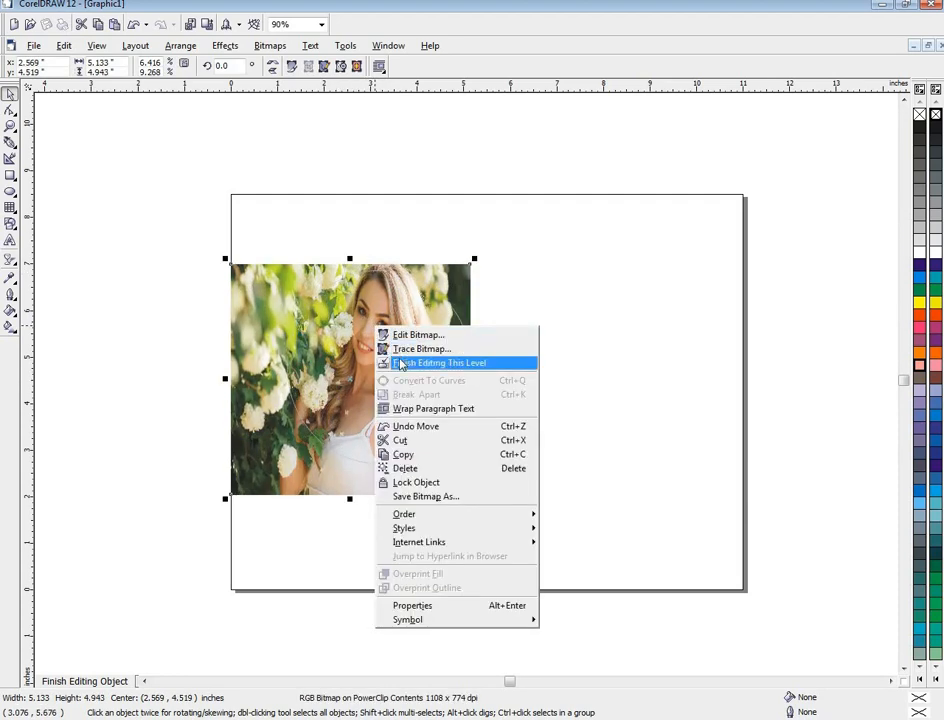
left_click(401, 364)
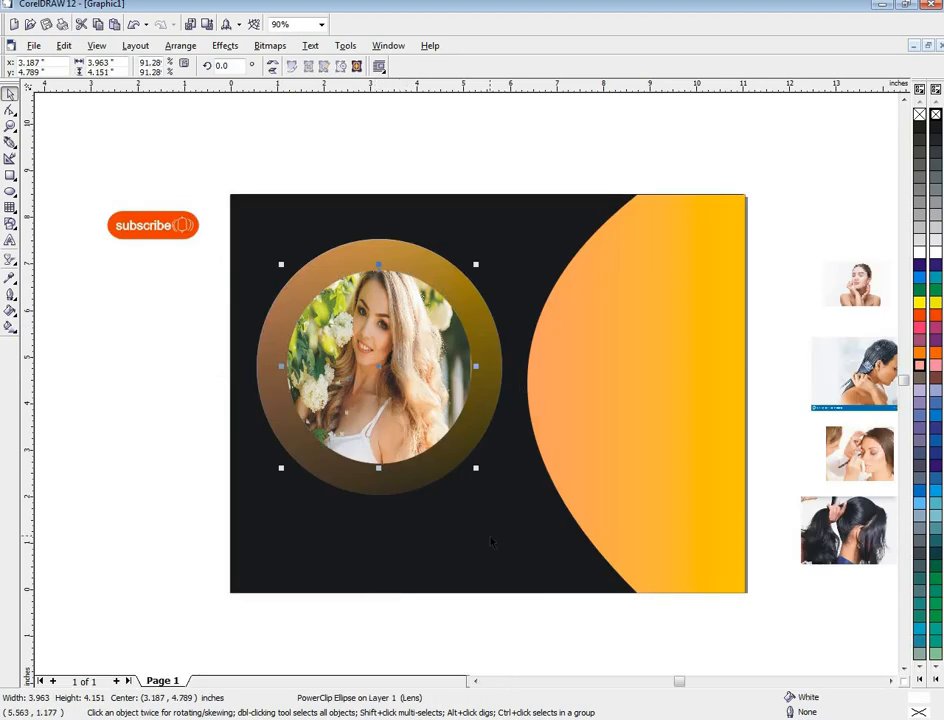
left_click(189, 585)
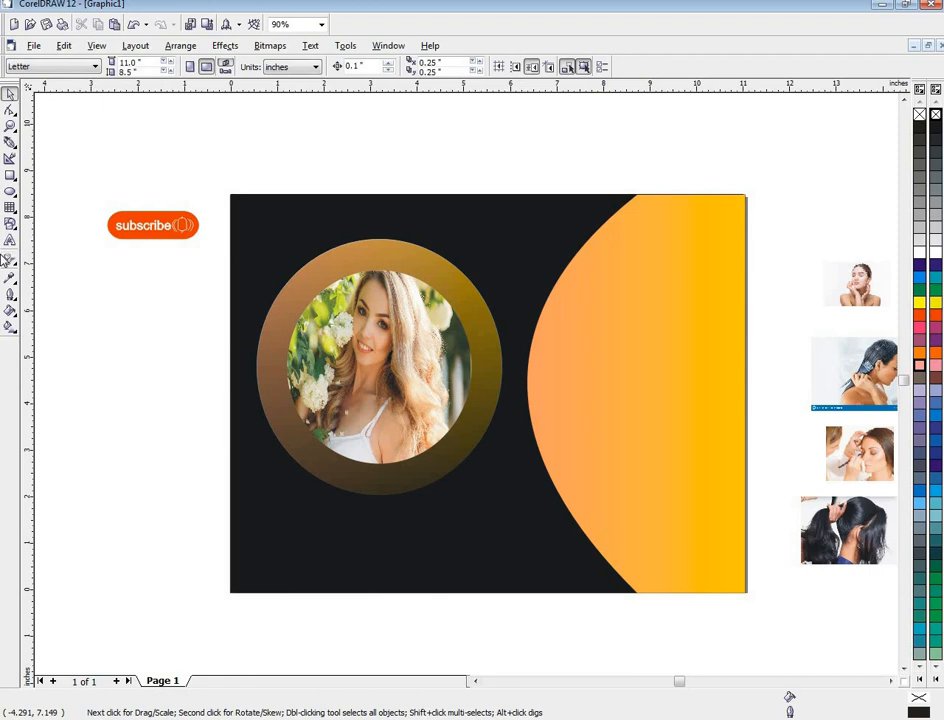
Draw a rectangle about 1.9 by 1.06 inches beside the page and fully round its upper-right and lower-left corners
left_click(10, 175)
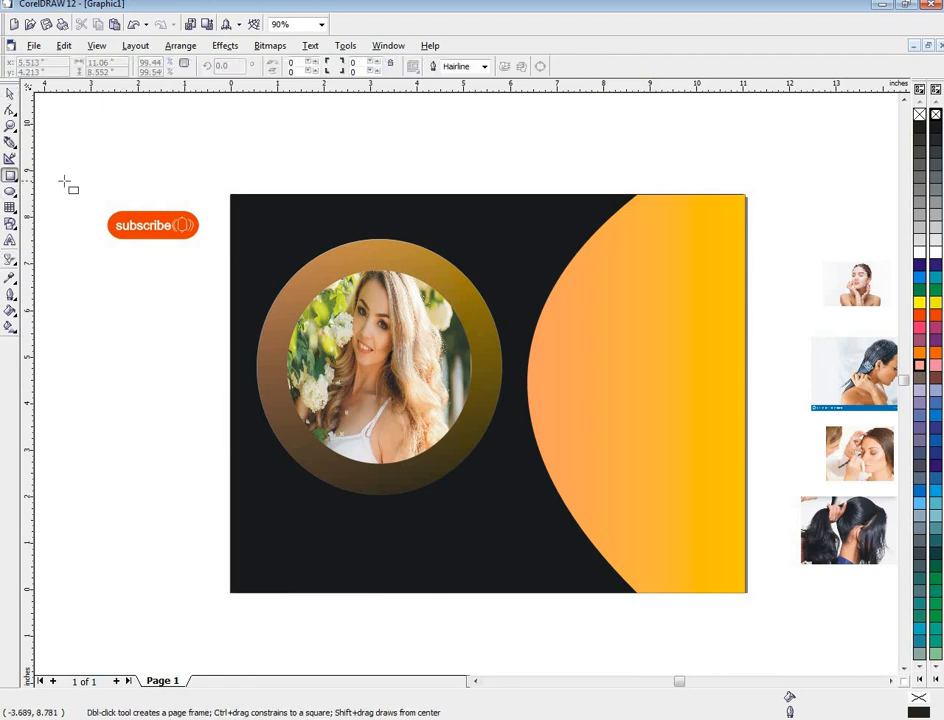
left_click_drag(117, 310, 207, 360)
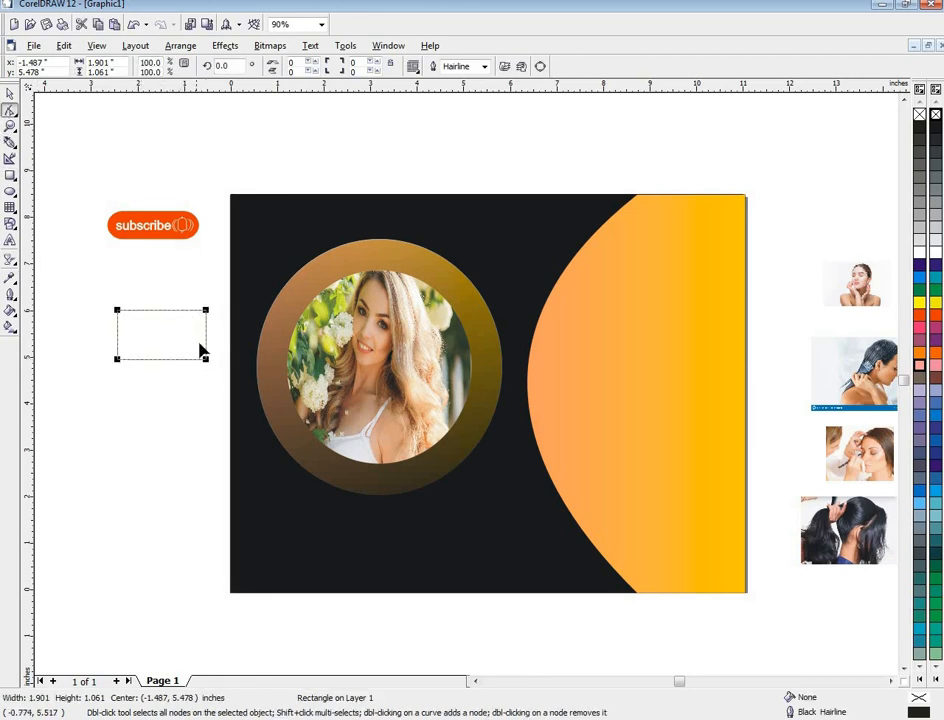
left_click_drag(206, 311, 221, 354)
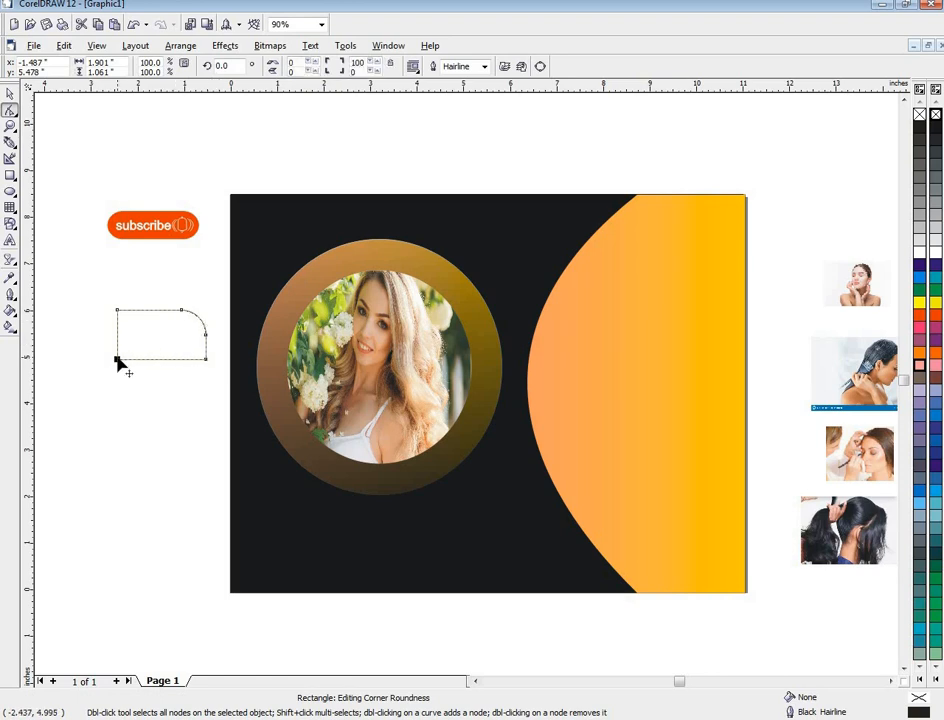
left_click_drag(117, 356, 85, 308)
key("space")
Move the rounded rectangle to the upper orange area, enlarge it to about 2.47 by 1.38 inches, and place a copy lower down
left_click_drag(161, 332, 666, 251)
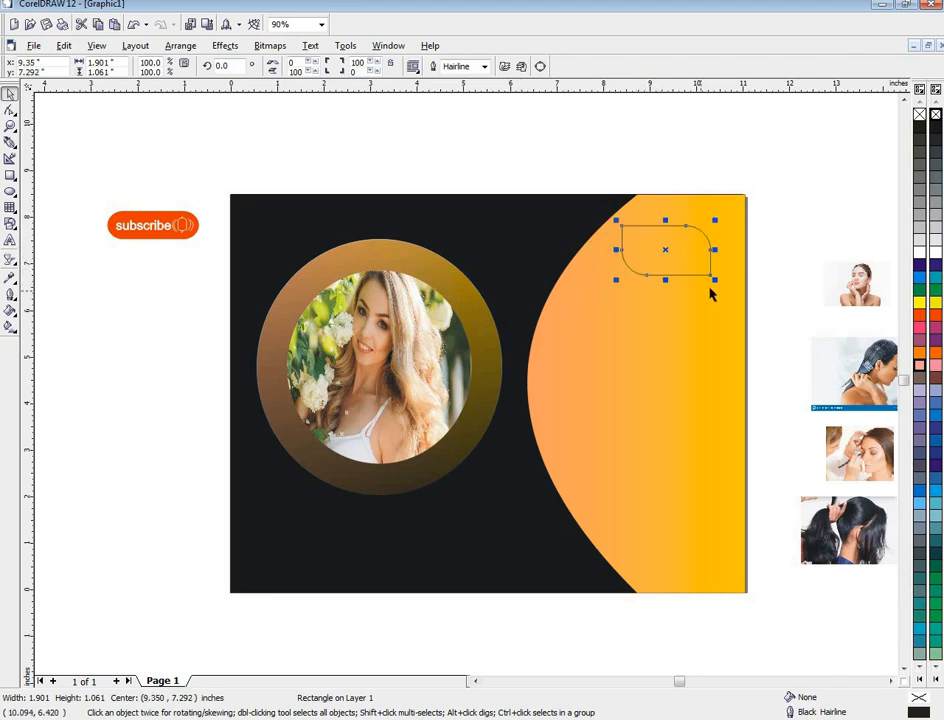
left_click_drag(716, 280, 731, 291)
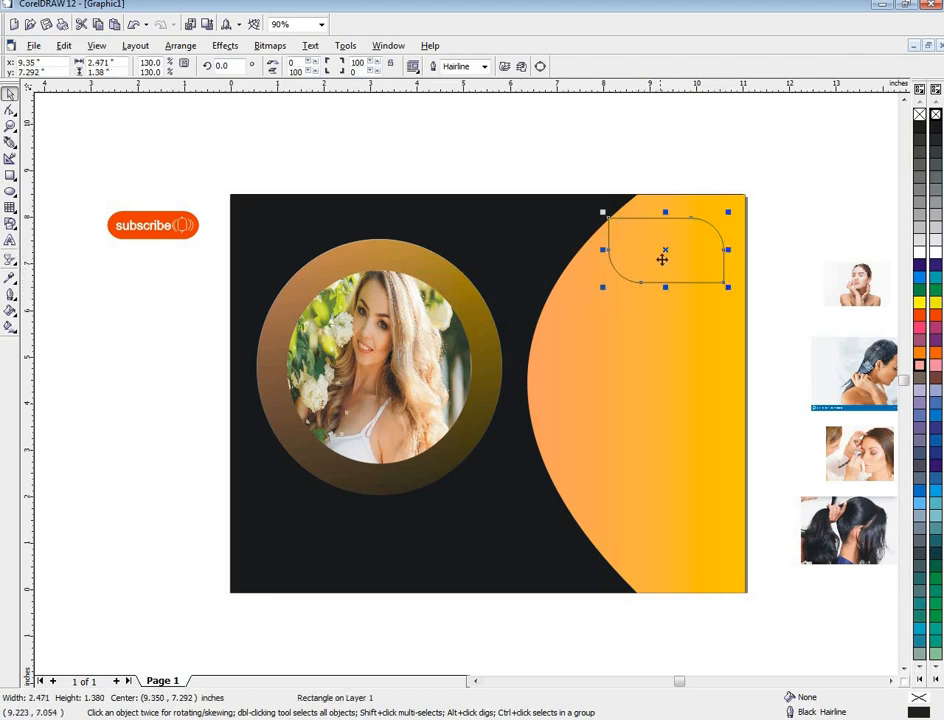
left_click_drag(668, 251, 593, 389)
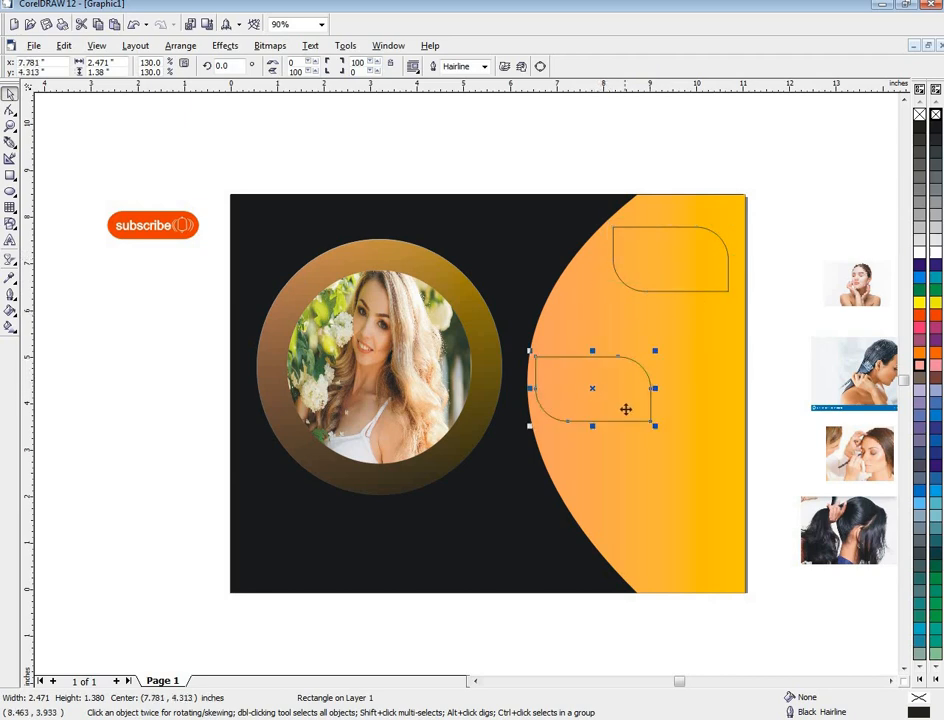
Shrink the middle frame to about 2.09 by 1.17 inches, duplicate it to its right, and nudge both frames left within the orange area
mouse_move(655, 426)
left_mouse_down()
mouse_move(636, 419)
mouse_move(646, 420)
left_mouse_up()
left_click_drag(589, 391, 695, 394)
right_click(695, 394)
left_click(588, 414)
key("Left")
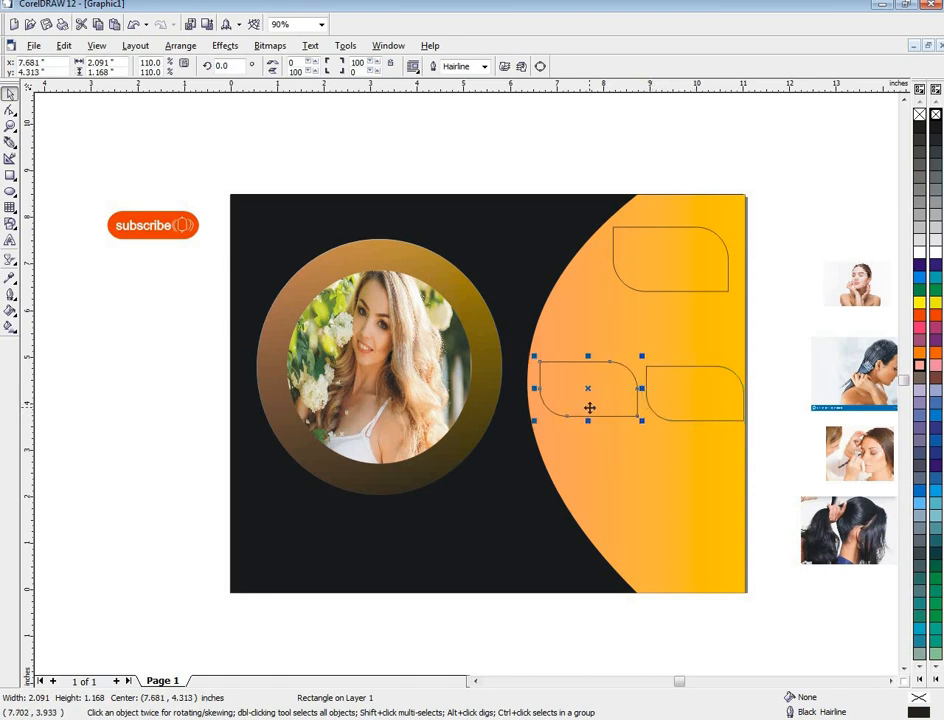
left_click(680, 406)
key("Left")
key("Left")
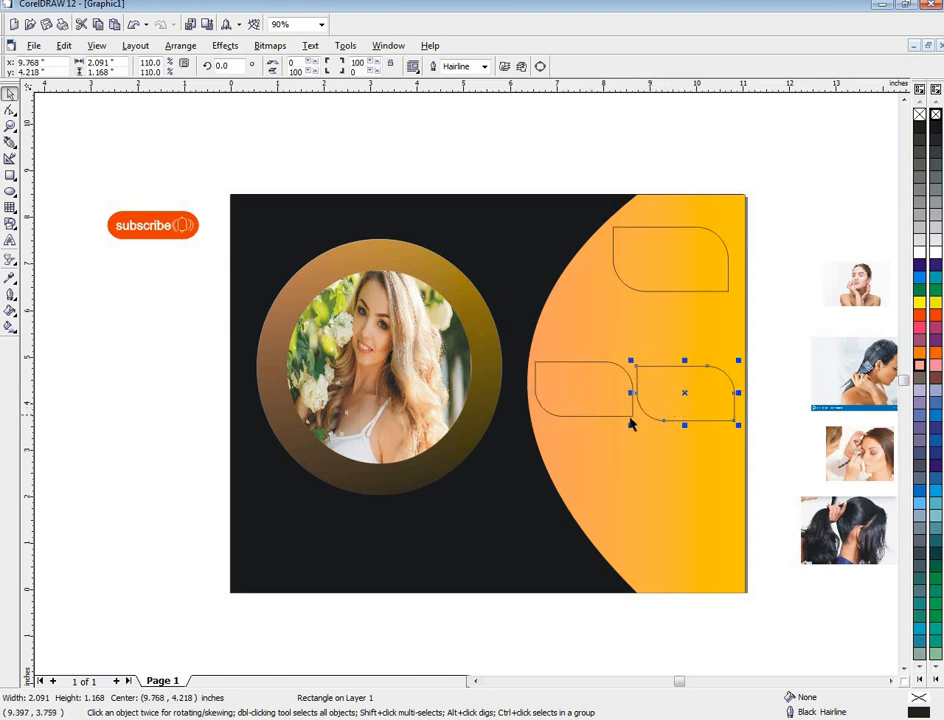
Copy the large upper frame to the lower orange area and shift the upper frame to about X 9.145, Y 6.902 inches
left_click(632, 276)
left_click_drag(632, 274, 625, 535)
right_click(625, 535)
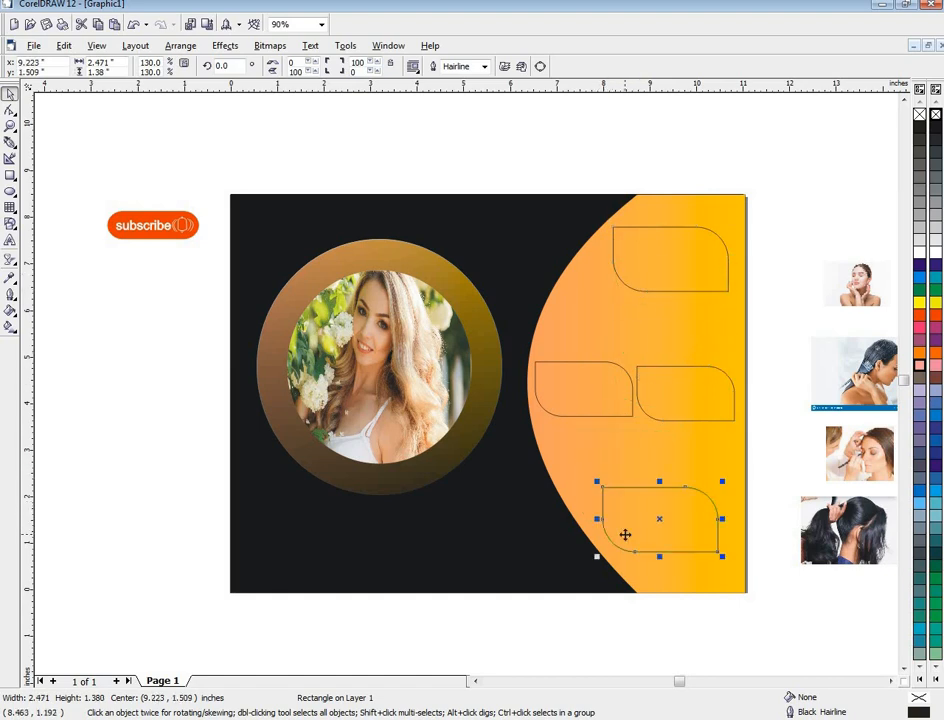
left_click(708, 274)
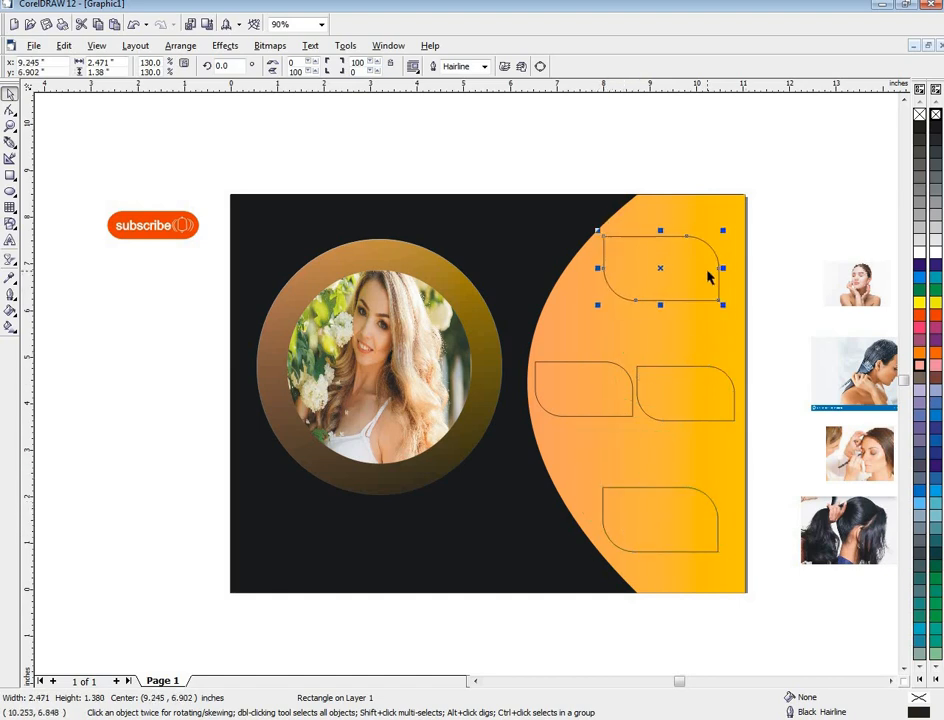
key("Left")
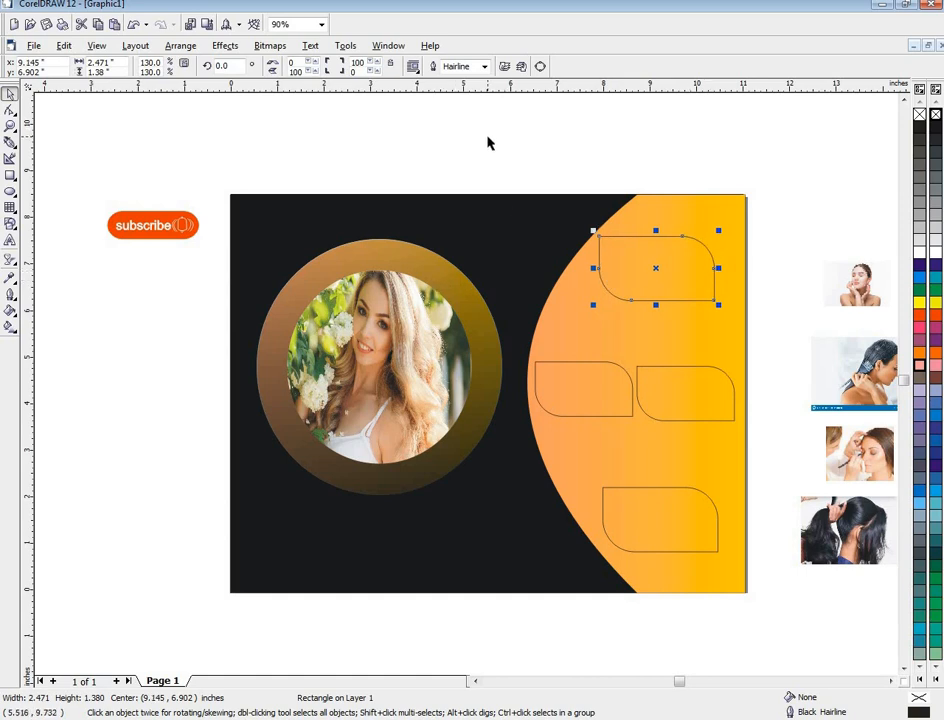
Give all four rounded frames a white fill and a white outline
right_click(935, 254)
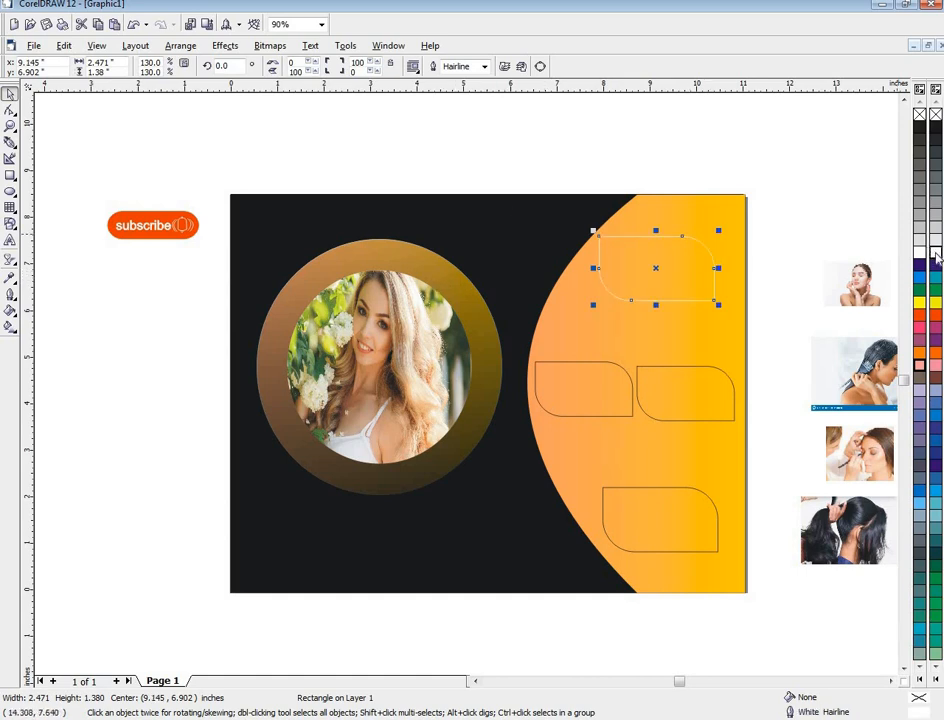
left_click(935, 254)
left_click(605, 362)
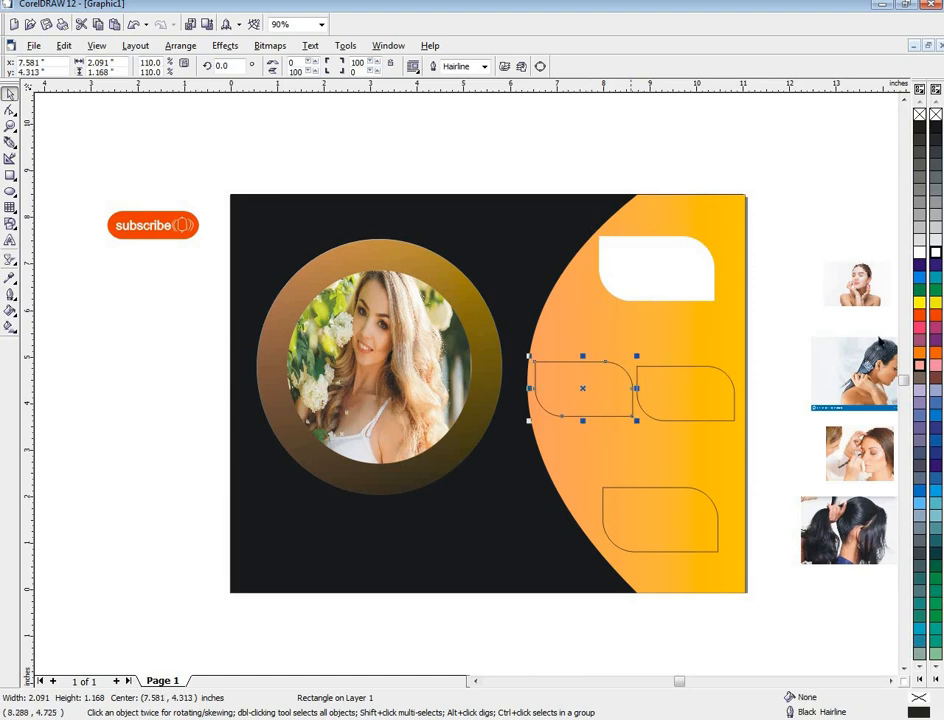
right_click(935, 254)
left_click(935, 254)
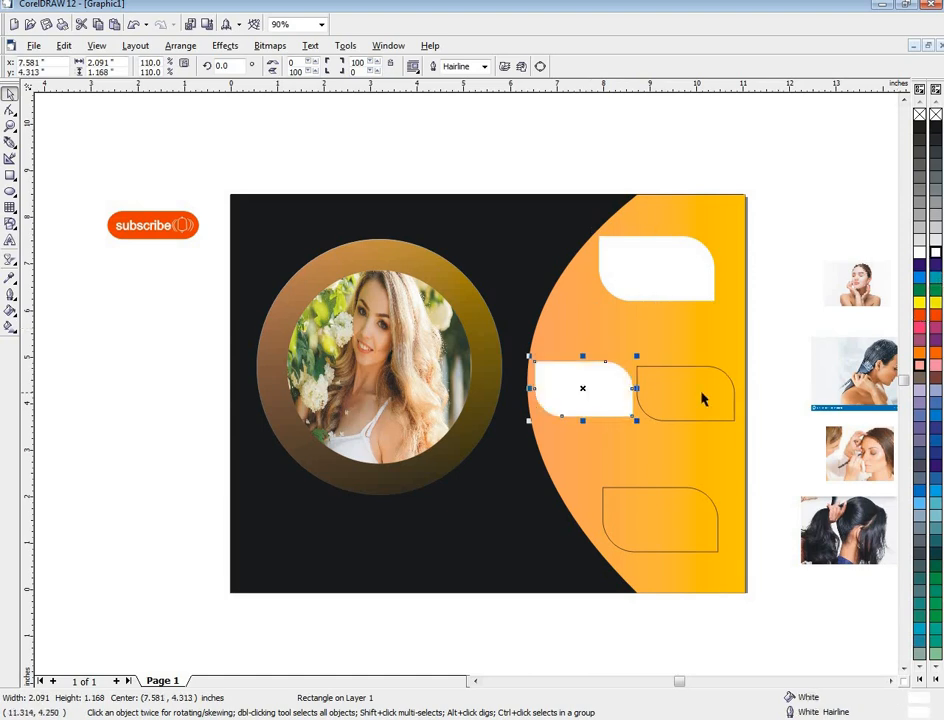
left_click(706, 394)
right_click(935, 254)
left_click(935, 254)
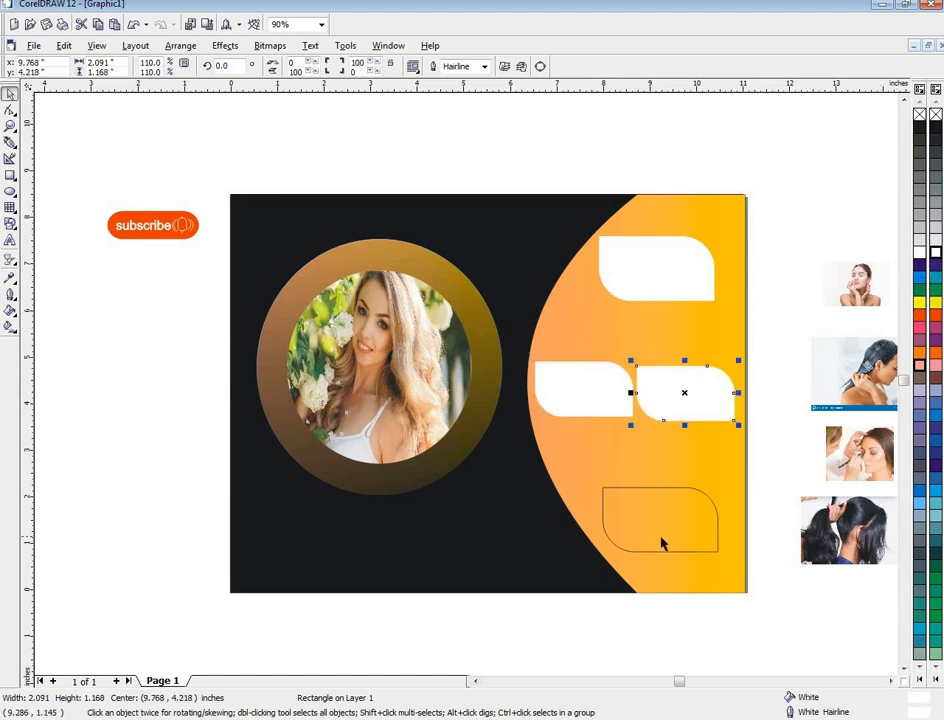
left_click(662, 550)
right_click(935, 254)
left_click(935, 254)
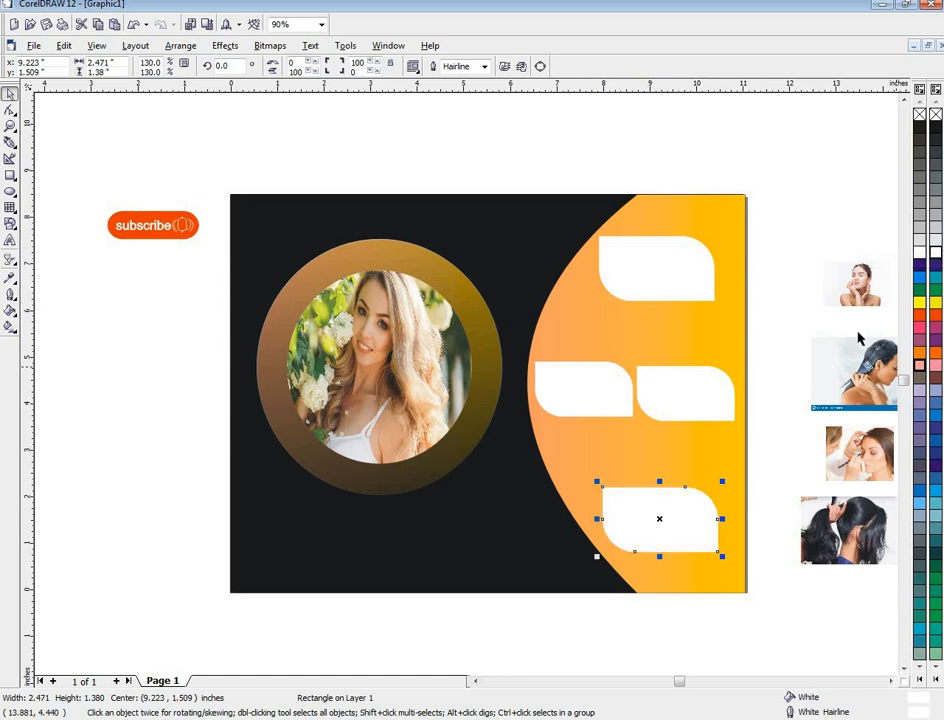
Enlarge the photo of the woman touching her face to about 2.02 by 1.35 inches, bring it to front, and place it beside the upper frame
left_click(859, 276)
left_click_drag(859, 276, 423, 155)
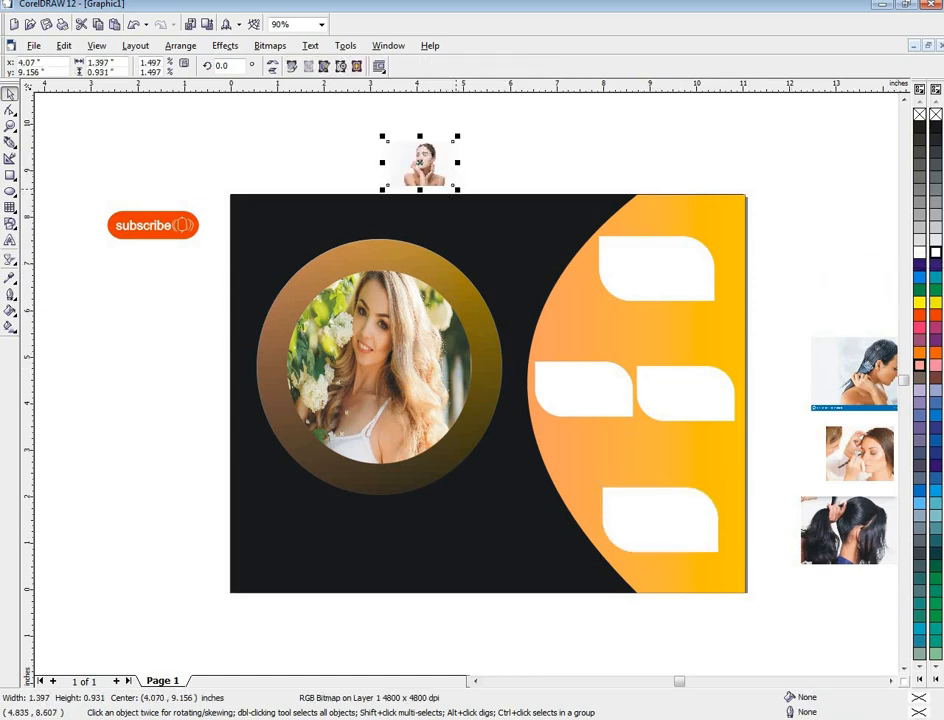
left_click_drag(457, 190, 485, 208)
left_click_drag(443, 171, 582, 158)
right_click(582, 158)
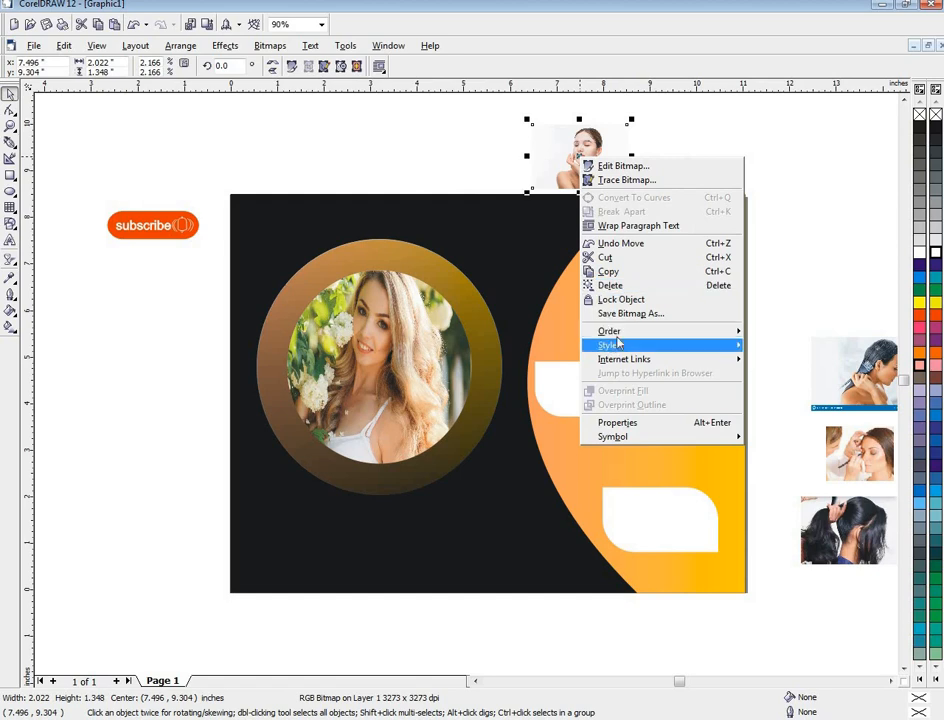
mouse_move(619, 331)
left_click(772, 335)
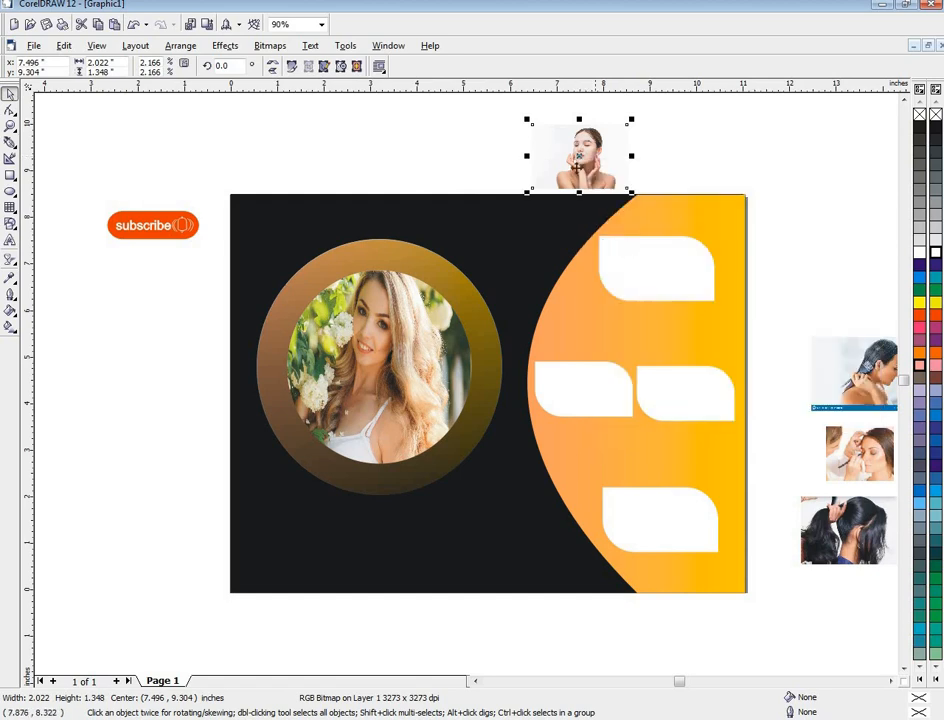
left_click_drag(580, 154, 541, 276)
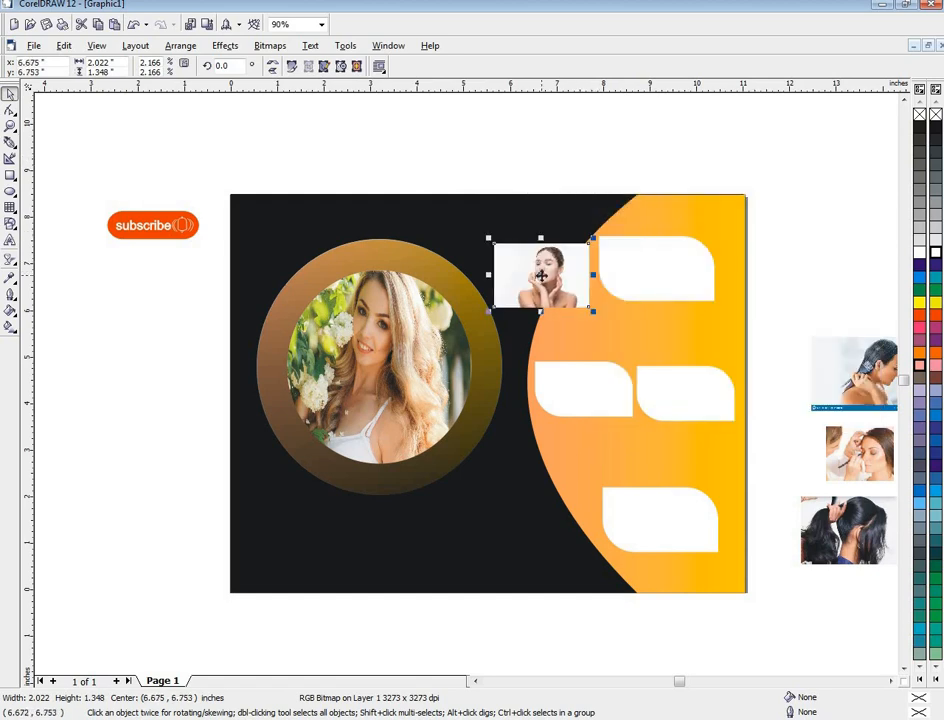
Create a rollover from the face photo and PowerClip it inside the upper white frame
left_click(224, 46)
mouse_move(250, 228)
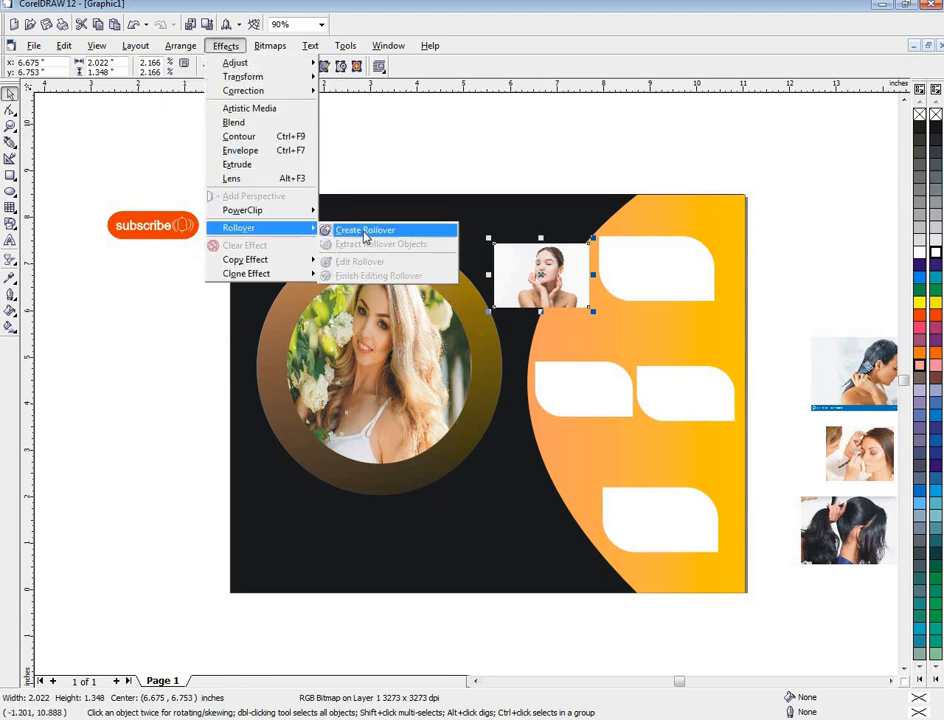
left_click(365, 230)
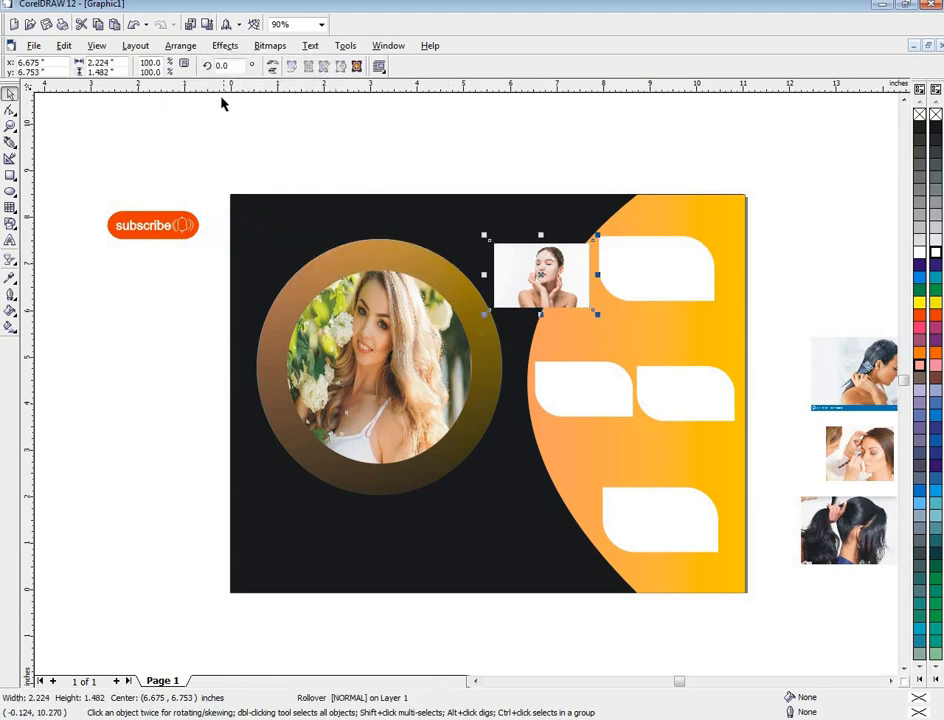
left_click(225, 46)
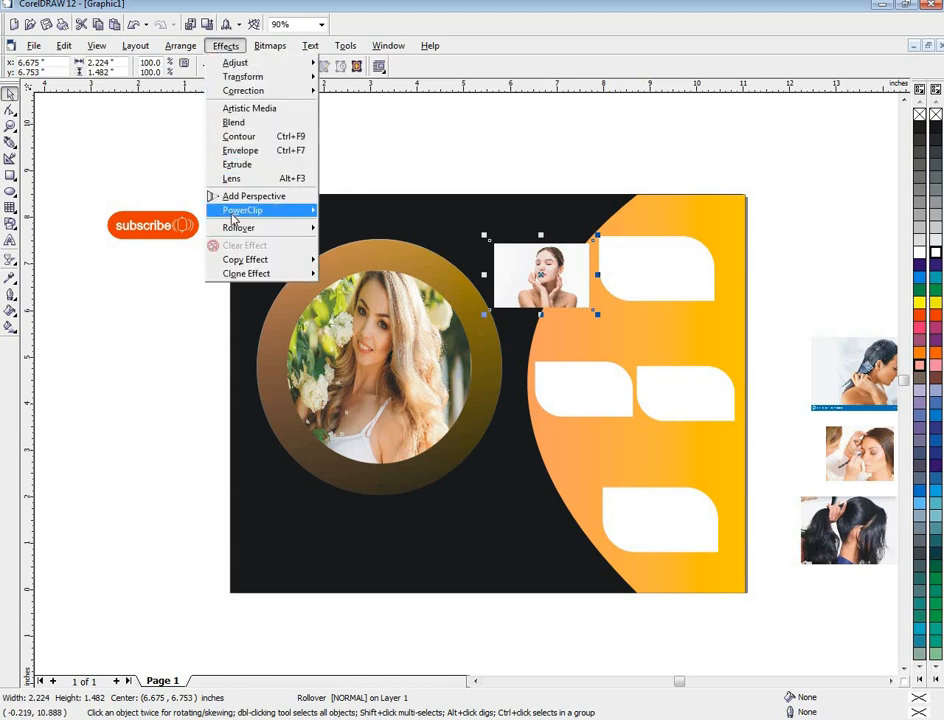
mouse_move(318, 214)
left_click(382, 212)
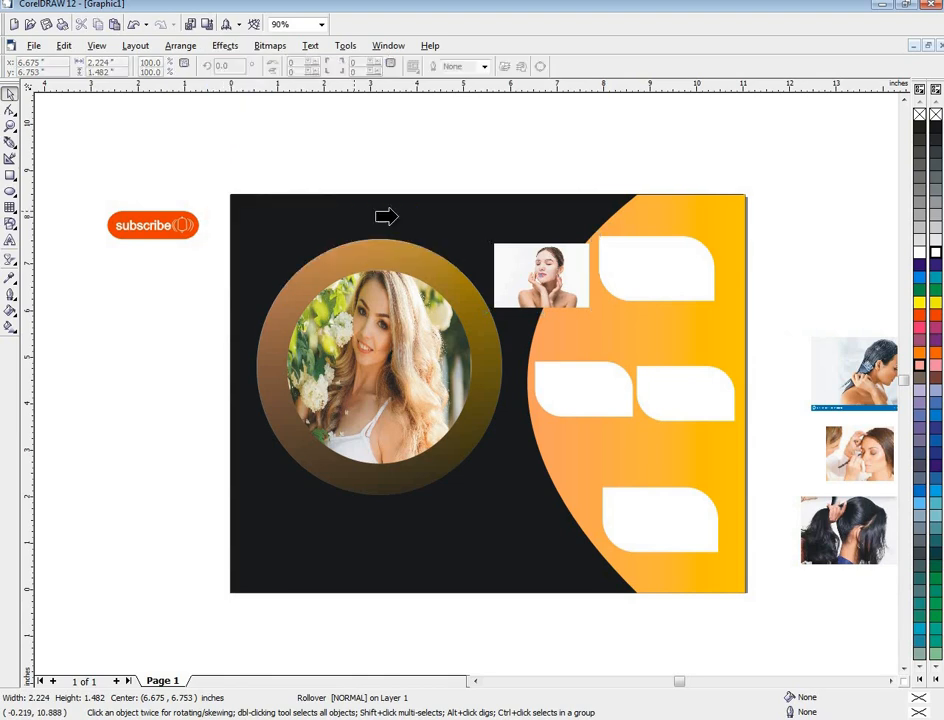
left_click(605, 250)
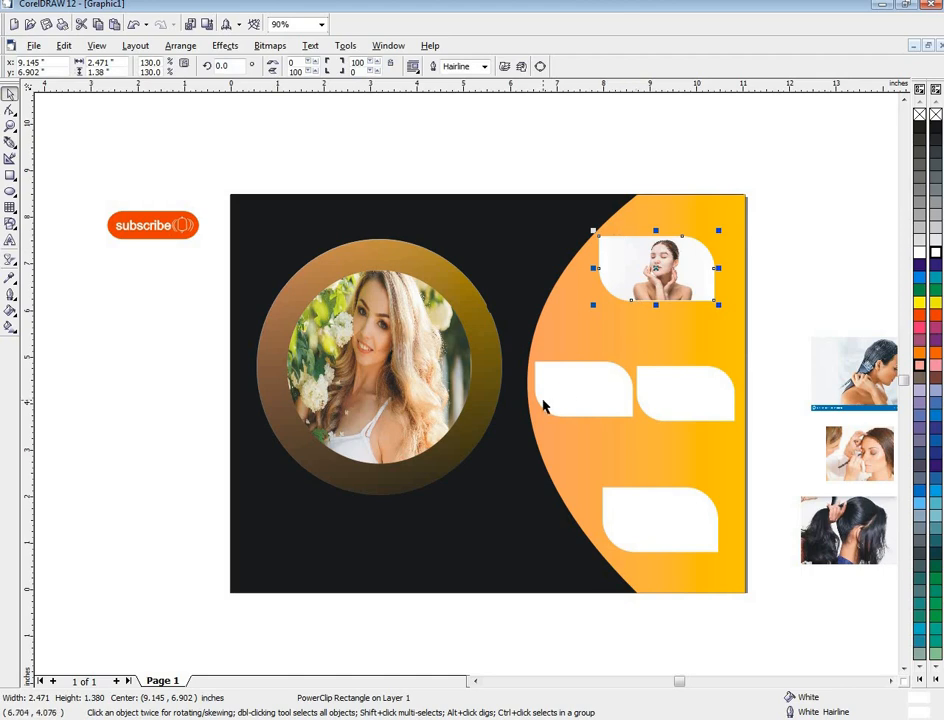
Move the wet-haired woman's photo beside the middle-left frame, bring it to front, and shift it slightly left over the ring
left_click(813, 390)
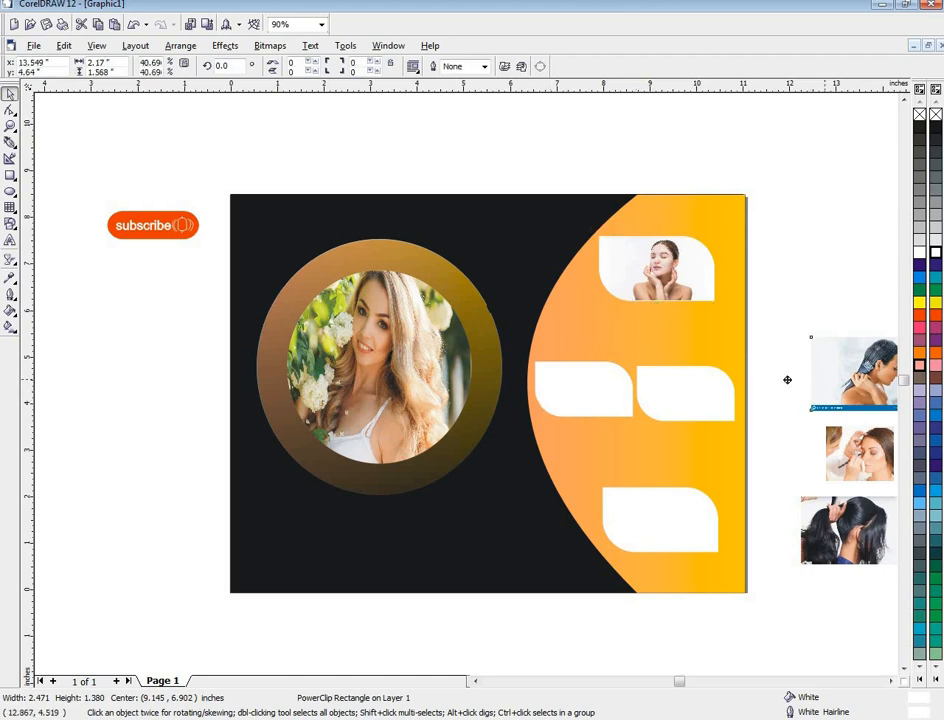
left_click_drag(833, 385, 510, 402)
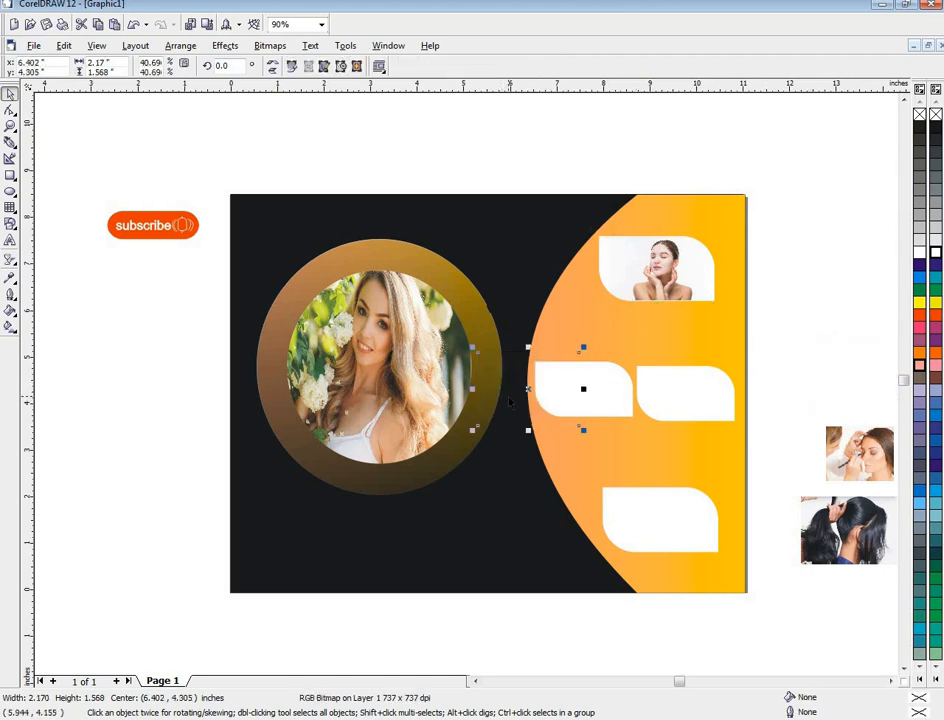
right_click(530, 390)
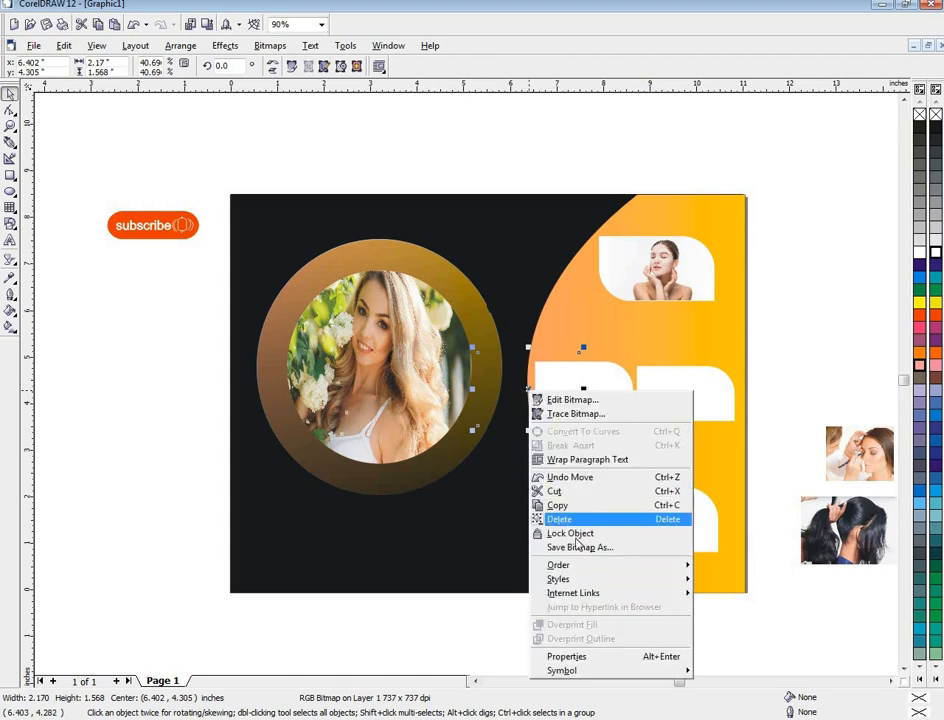
mouse_move(675, 570)
left_click(718, 567)
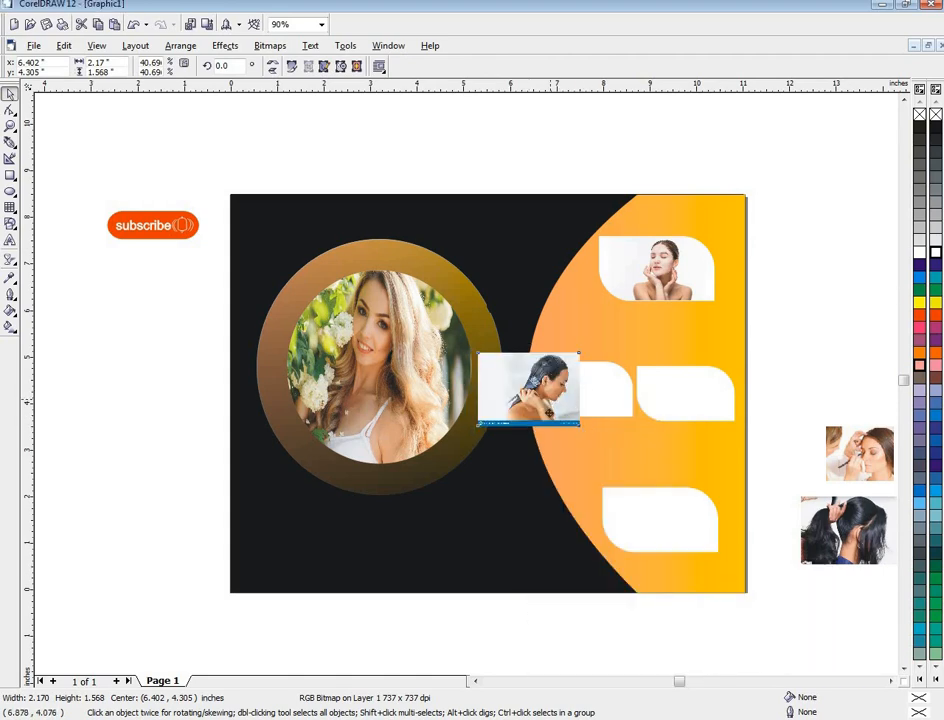
left_click_drag(546, 405, 493, 389)
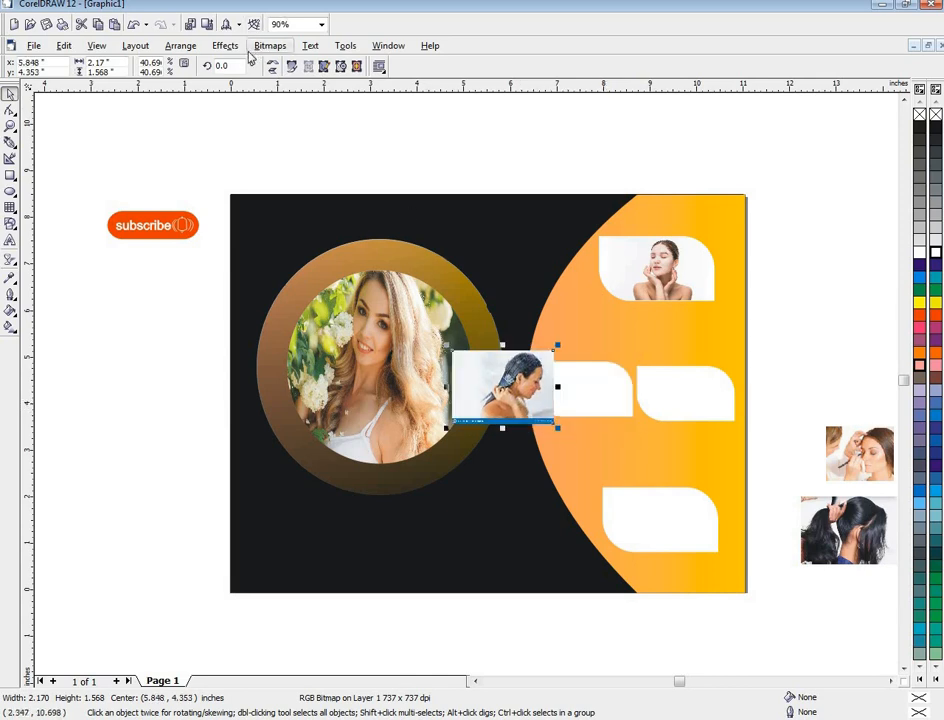
PowerClip the wet-haired woman's photo inside the middle-left white frame
left_click(226, 46)
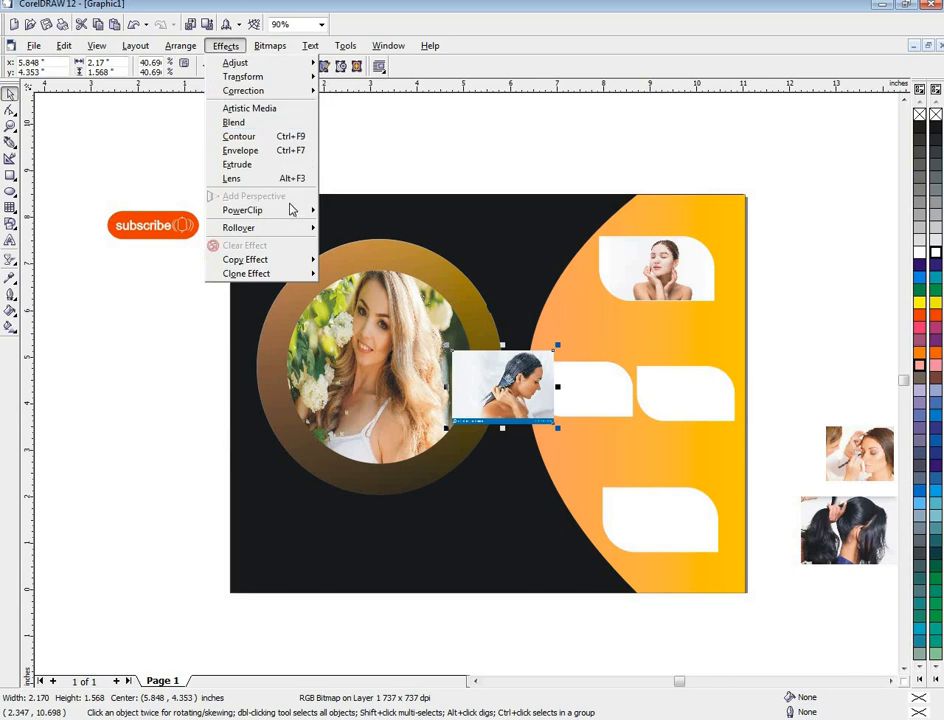
mouse_move(312, 212)
left_click(360, 210)
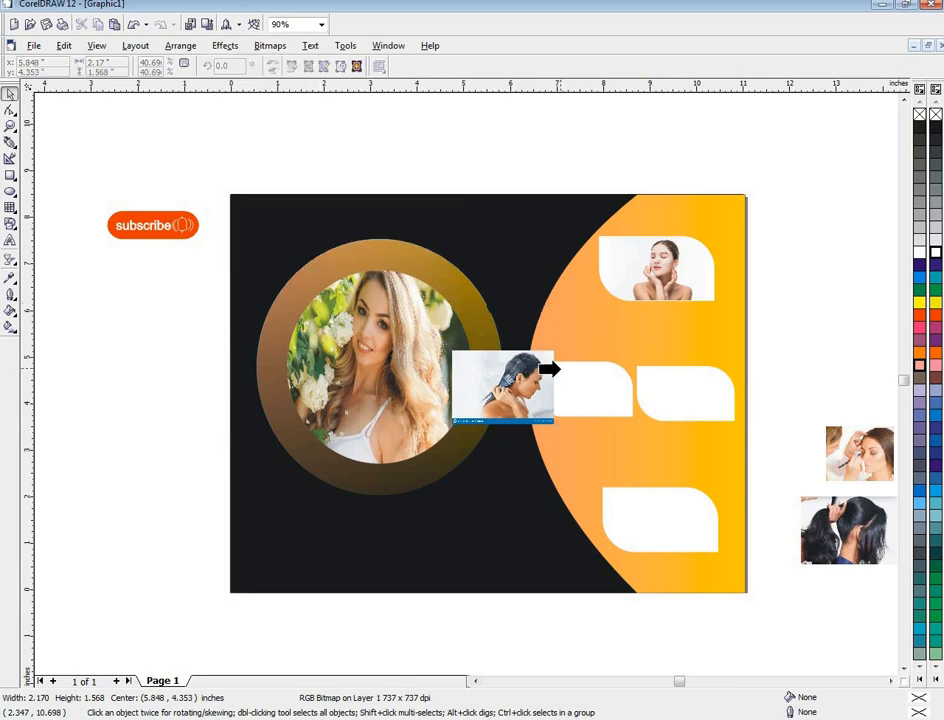
left_click(566, 372)
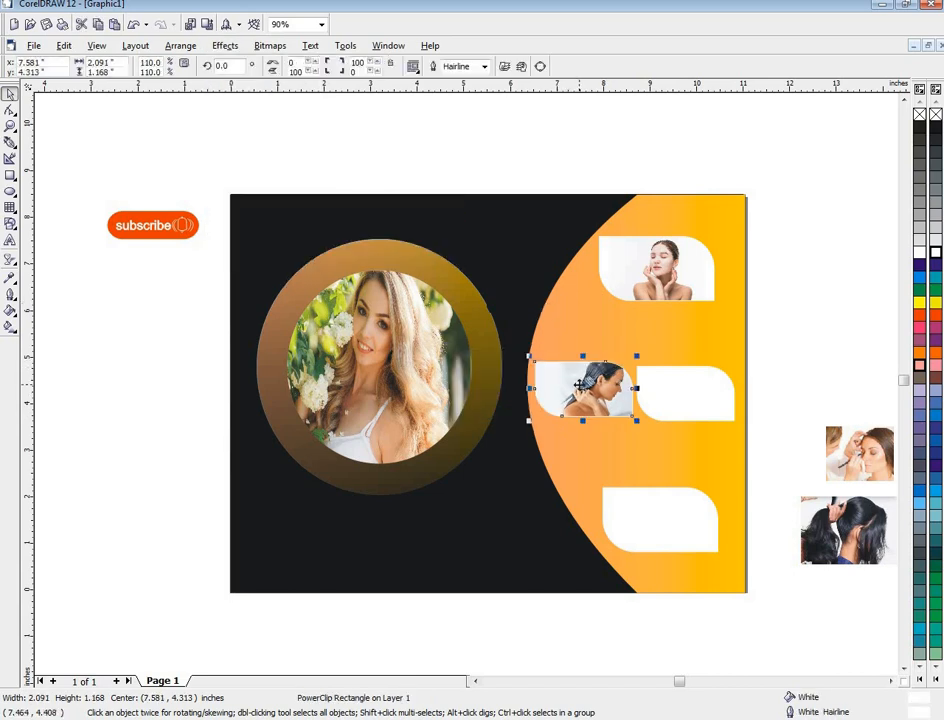
Edit the middle-left frame's PowerClip contents, nudge the photo 0.1 inch left and 0.2 inch down, and finish editing
right_click(579, 384)
left_click(610, 408)
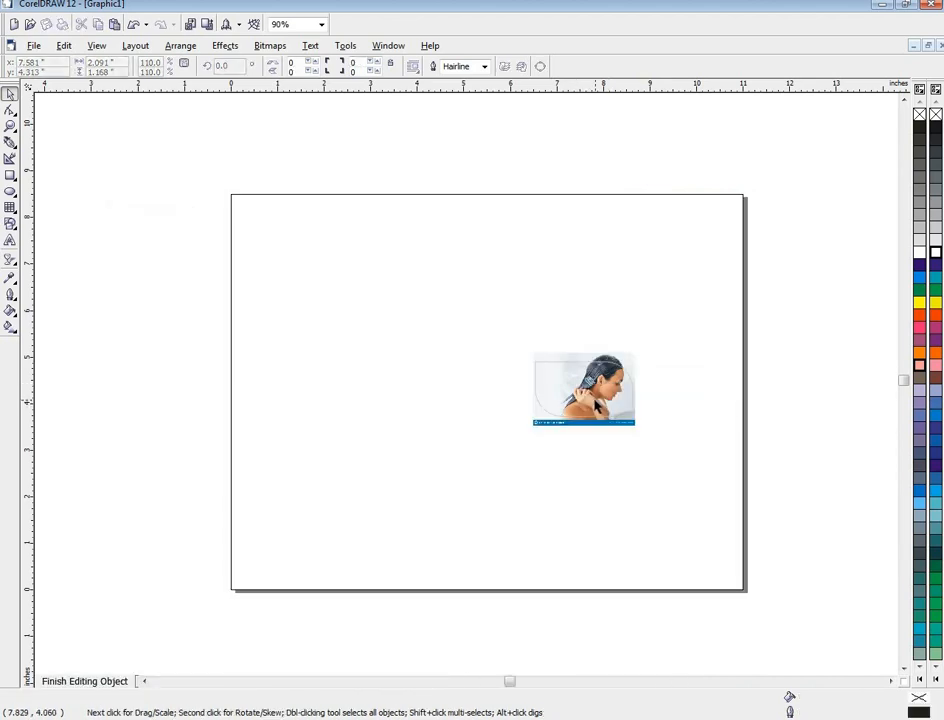
left_click(596, 391)
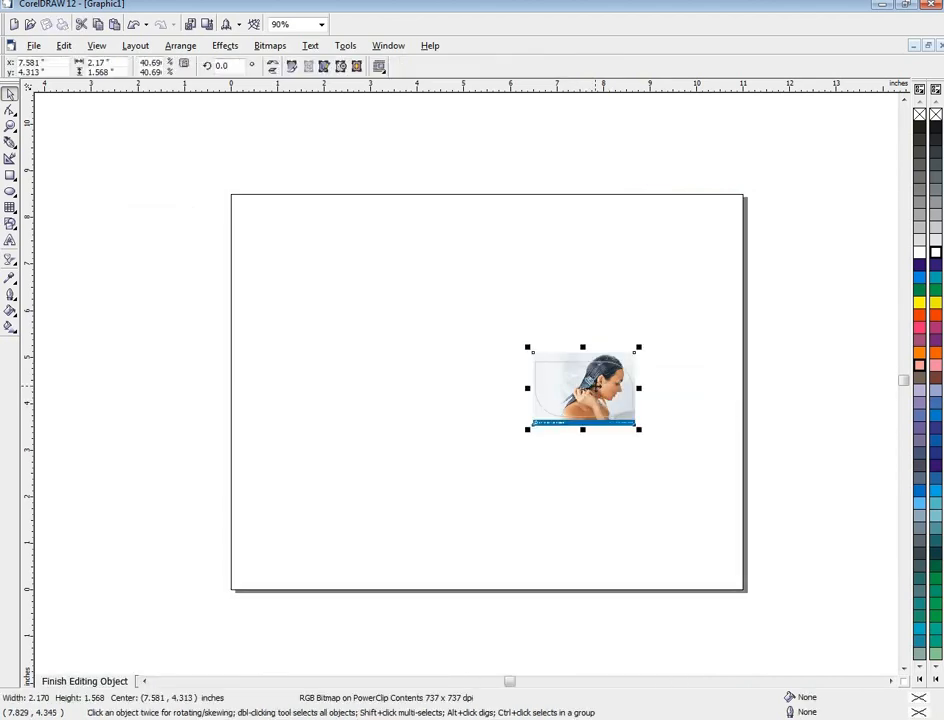
key("Left")
key("Down")
key("Down")
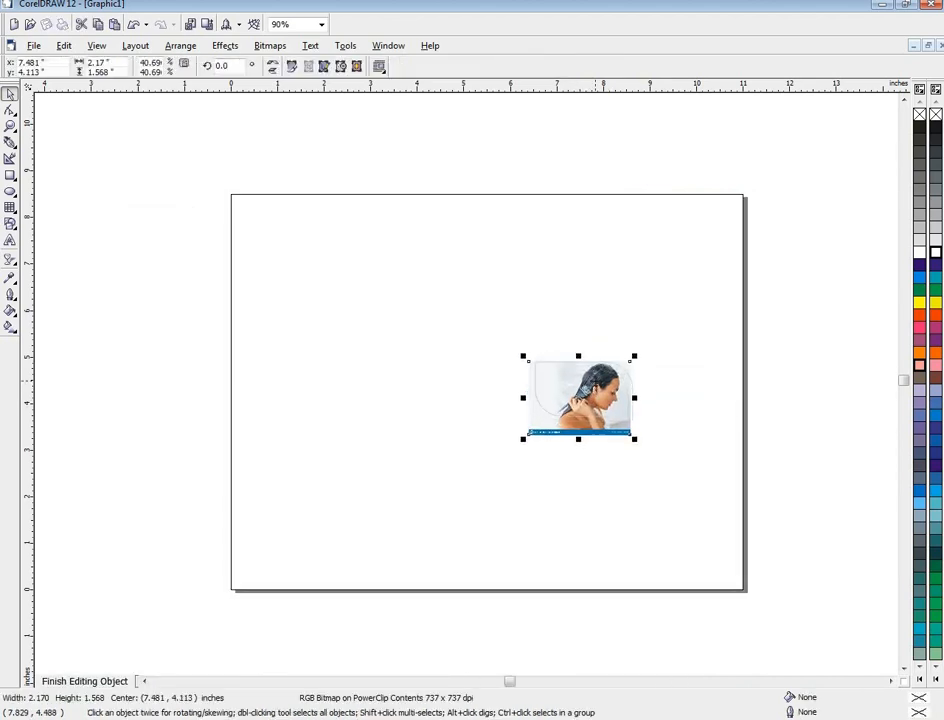
right_click(524, 374)
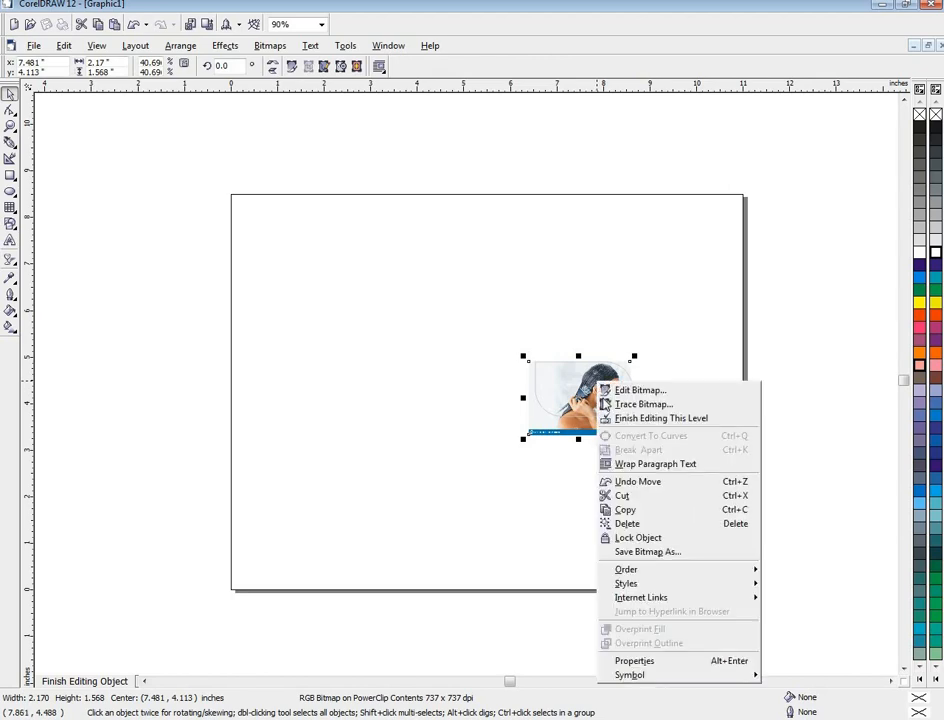
left_click(624, 416)
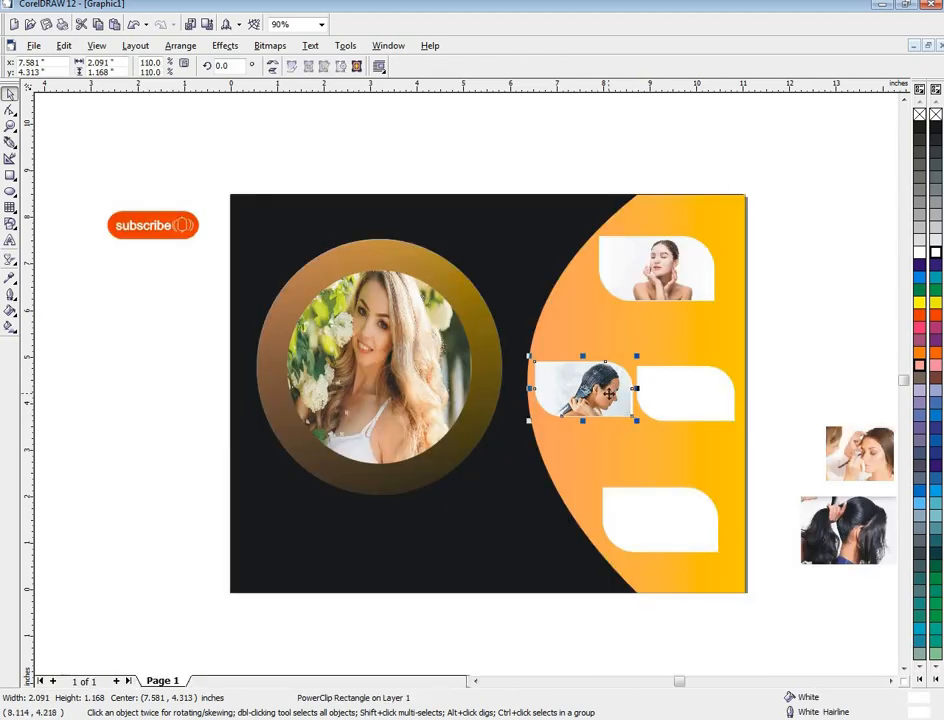
Reopen the middle-left frame's contents, stretch the photo to about 2.38 inches wide, and finish editing
right_click(613, 395)
left_click(646, 417)
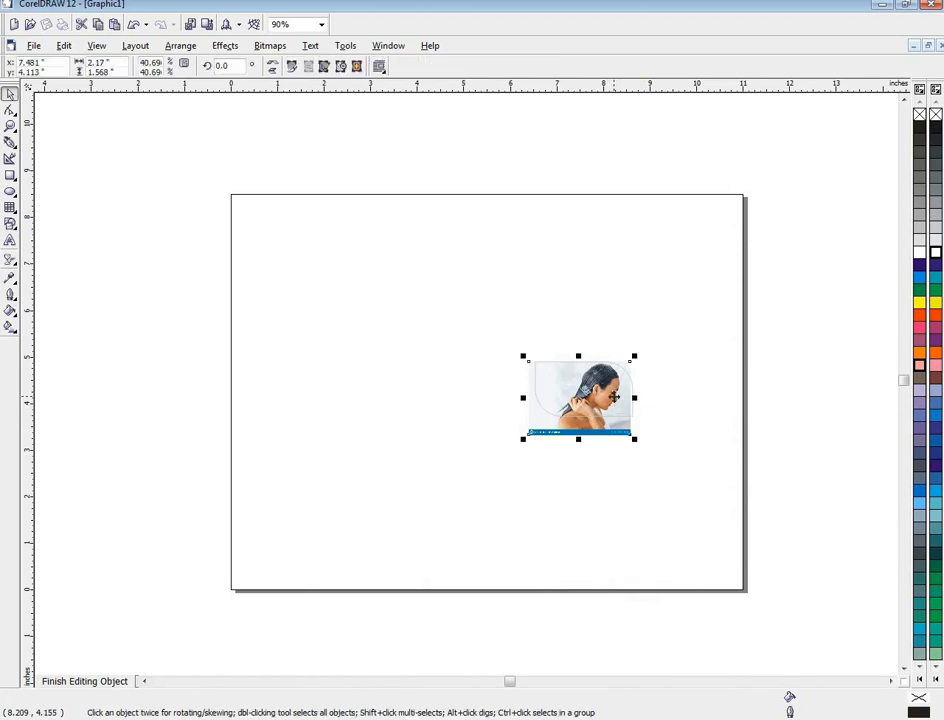
right_click(602, 396)
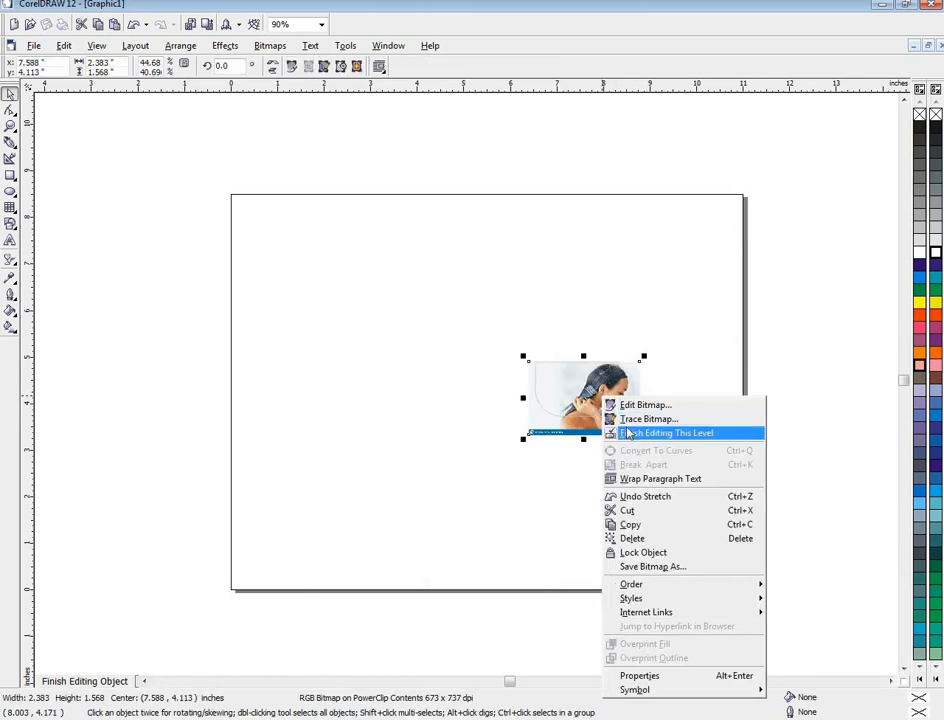
left_click(640, 431)
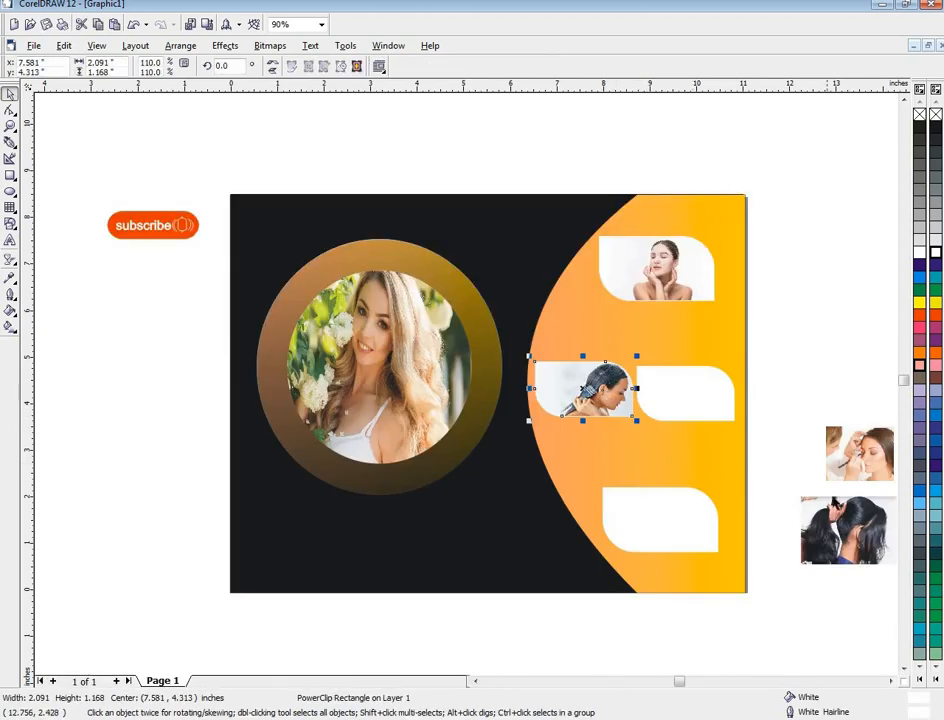
Move the makeup-application photo from beside the page to just below the middle white frames and bring it to the front
left_click(855, 449)
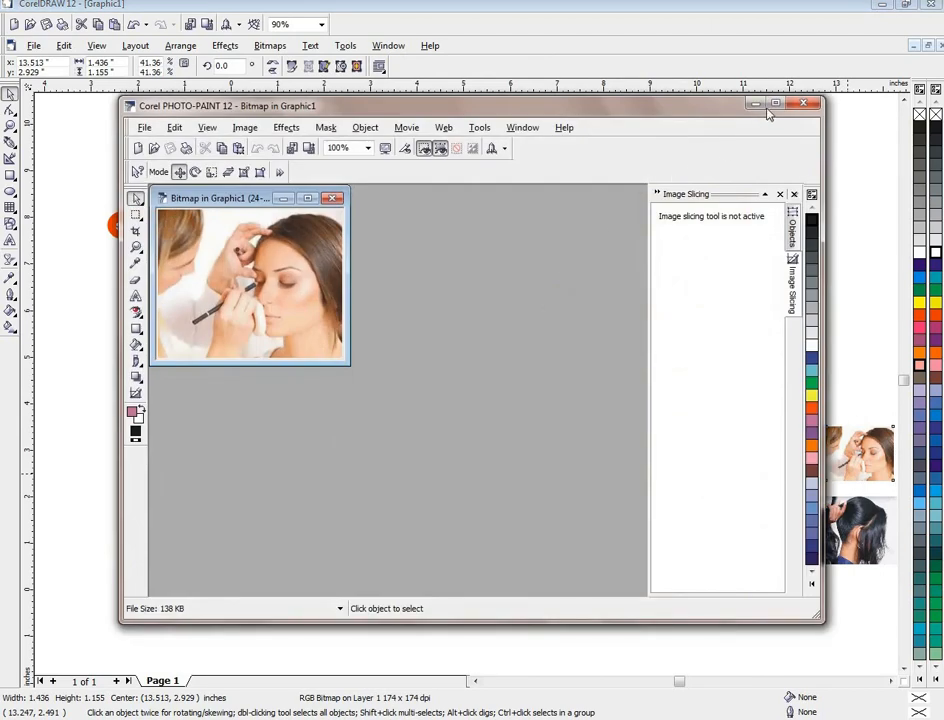
left_click(802, 104)
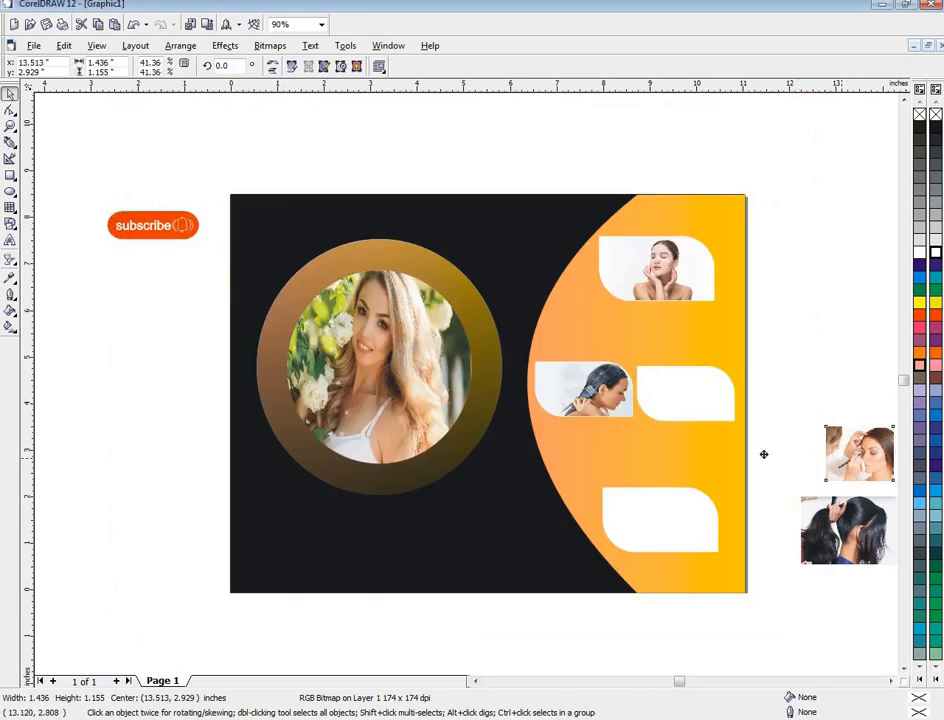
left_click_drag(840, 454, 613, 457)
right_click(626, 450)
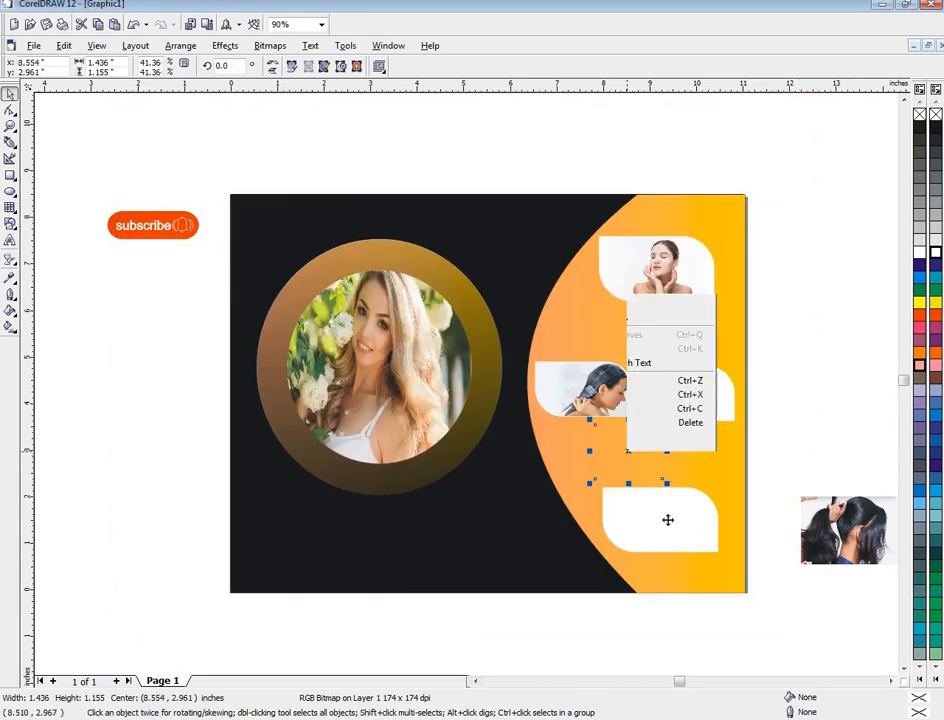
mouse_move(800, 337)
left_click(812, 243)
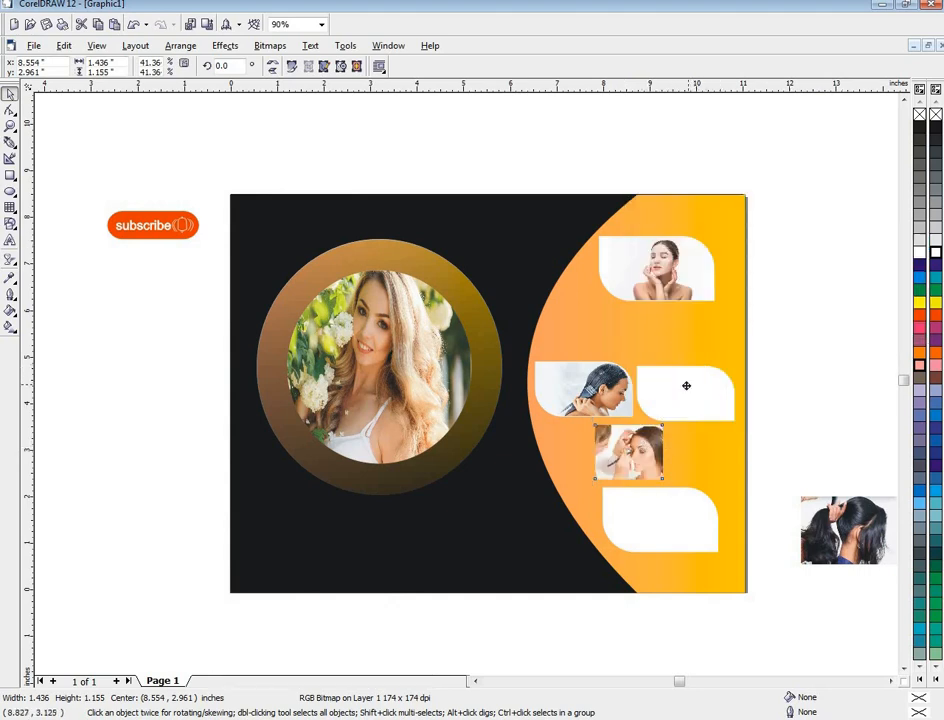
Stretch the makeup photo to about 2.07 by 1.46 inches and PowerClip it inside the middle-right white frame
left_click_drag(640, 455, 740, 385)
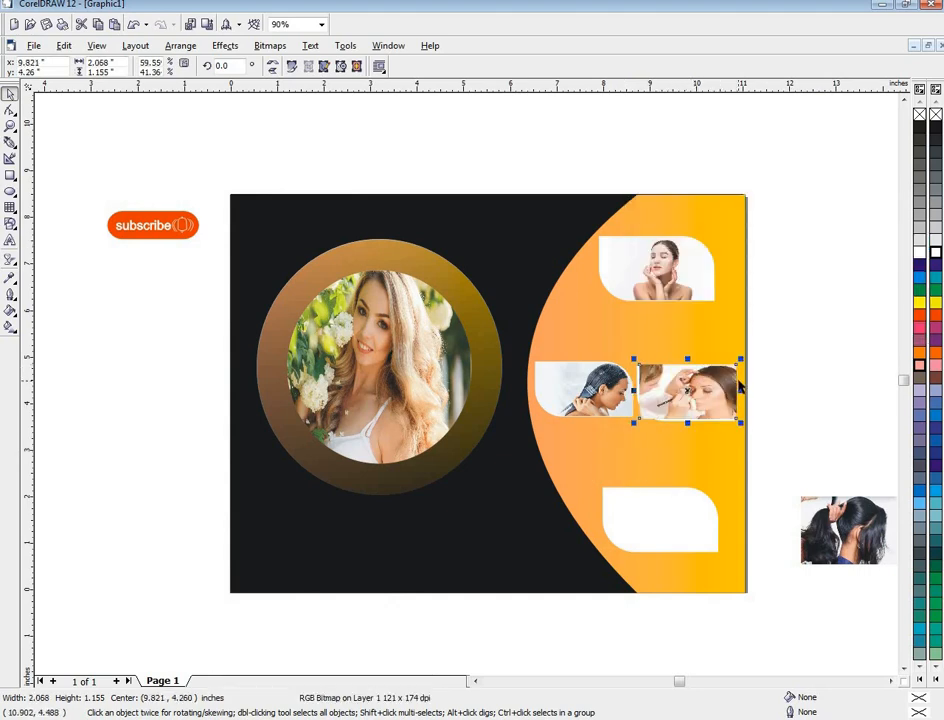
left_click_drag(687, 424, 560, 482)
left_click(225, 45)
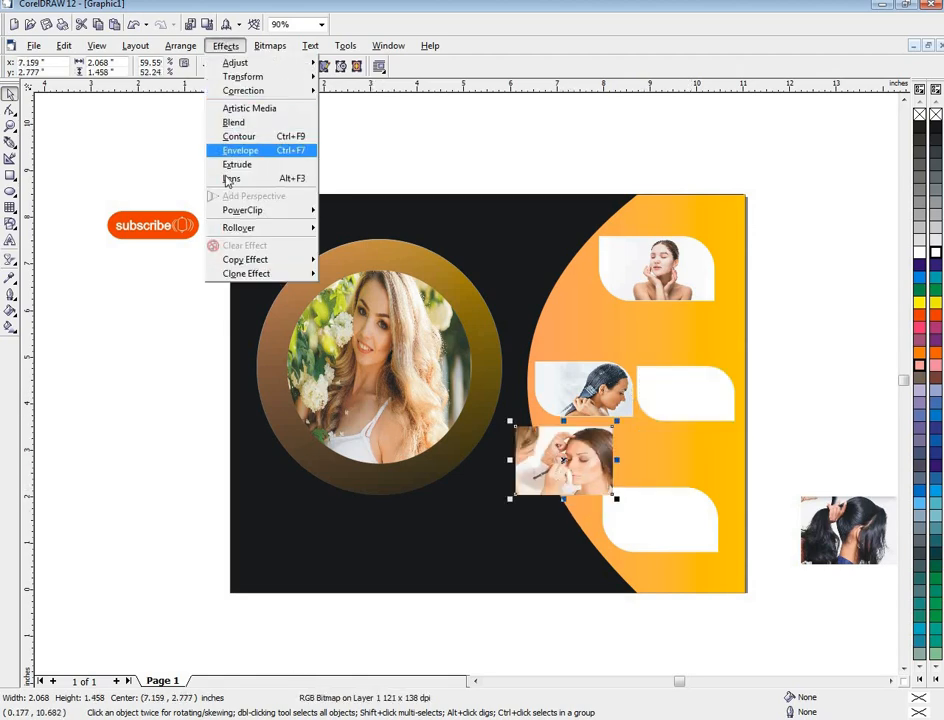
mouse_move(240, 212)
left_click(345, 209)
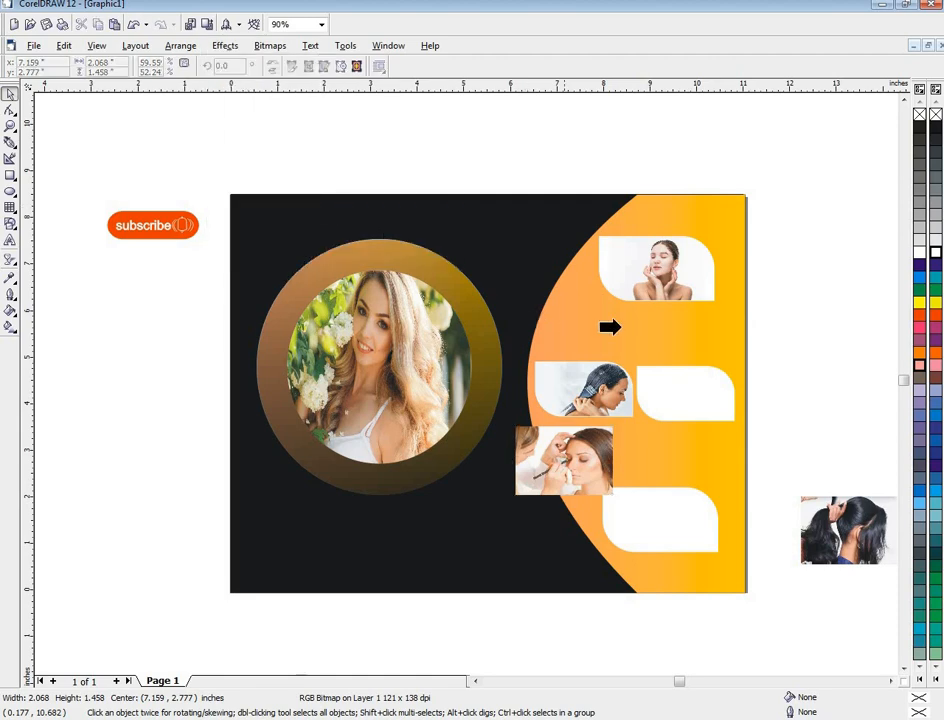
left_click(660, 386)
Move the black-haired woman's photo onto the lowest white frame and bring it to the front
left_click(634, 532)
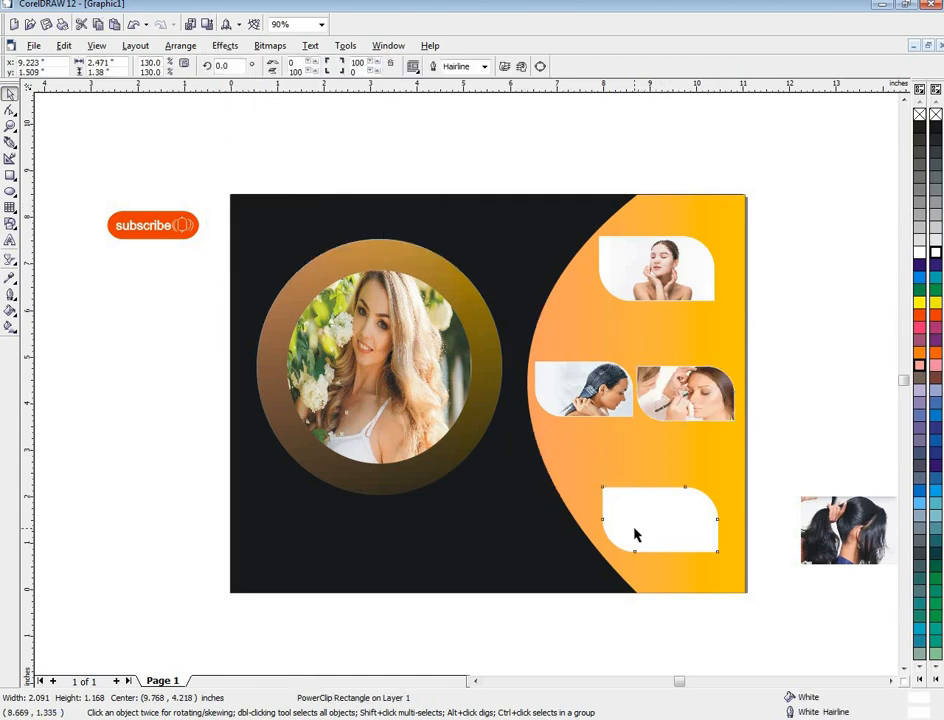
left_click_drag(848, 530, 662, 536)
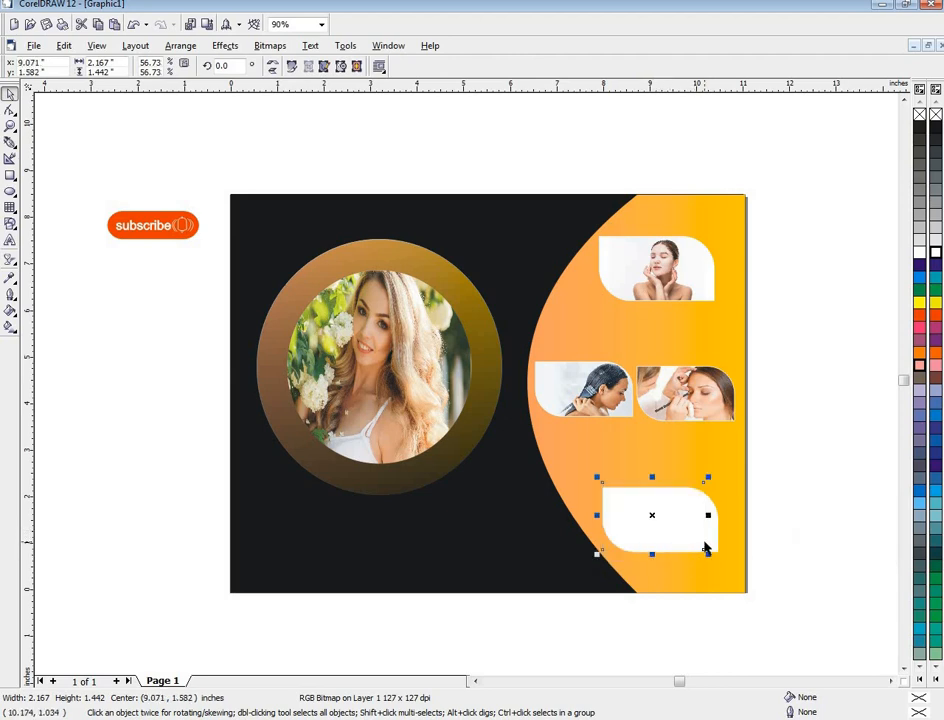
right_click(652, 515)
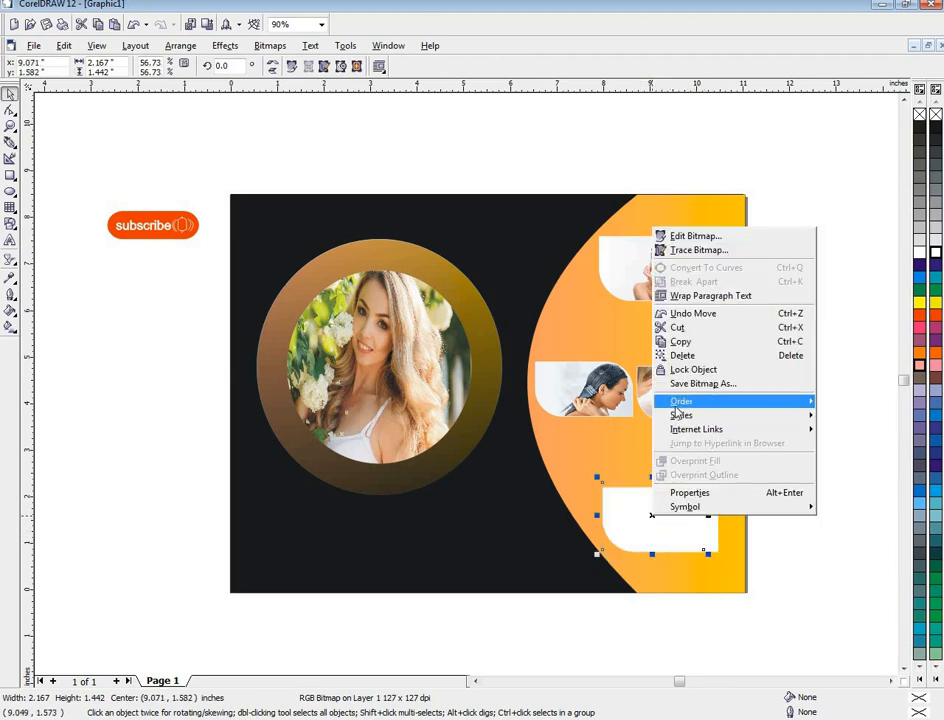
mouse_move(660, 399)
left_click(547, 307)
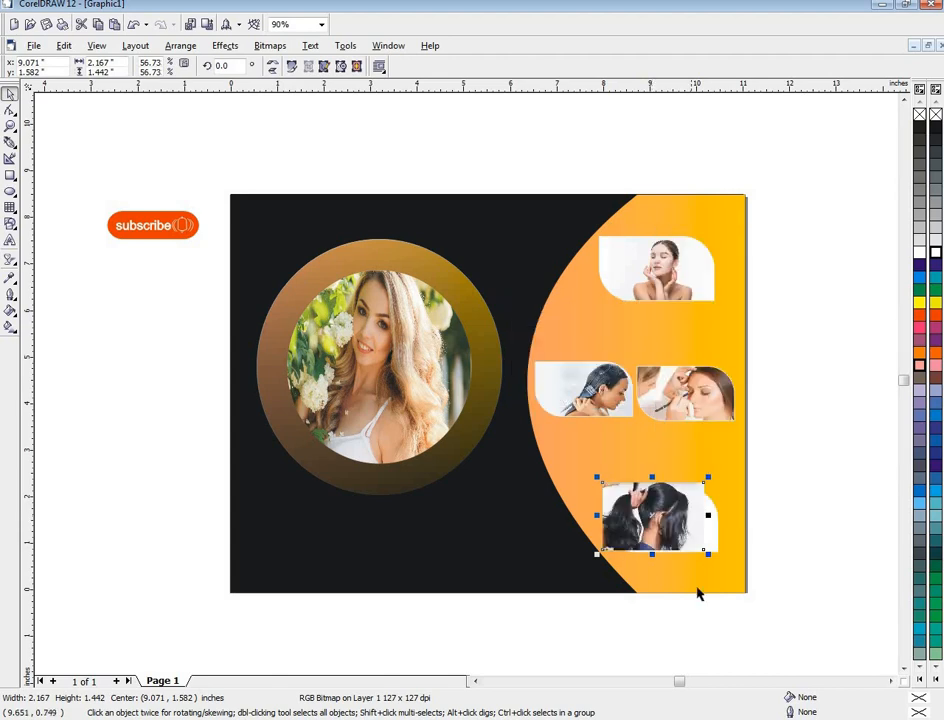
Stretch the black-haired woman's photo to about 2.85 inches wide, shift it off the frame, and PowerClip it inside the lowest white frame
left_click_drag(708, 515, 737, 515)
left_click_drag(503, 513, 503, 513)
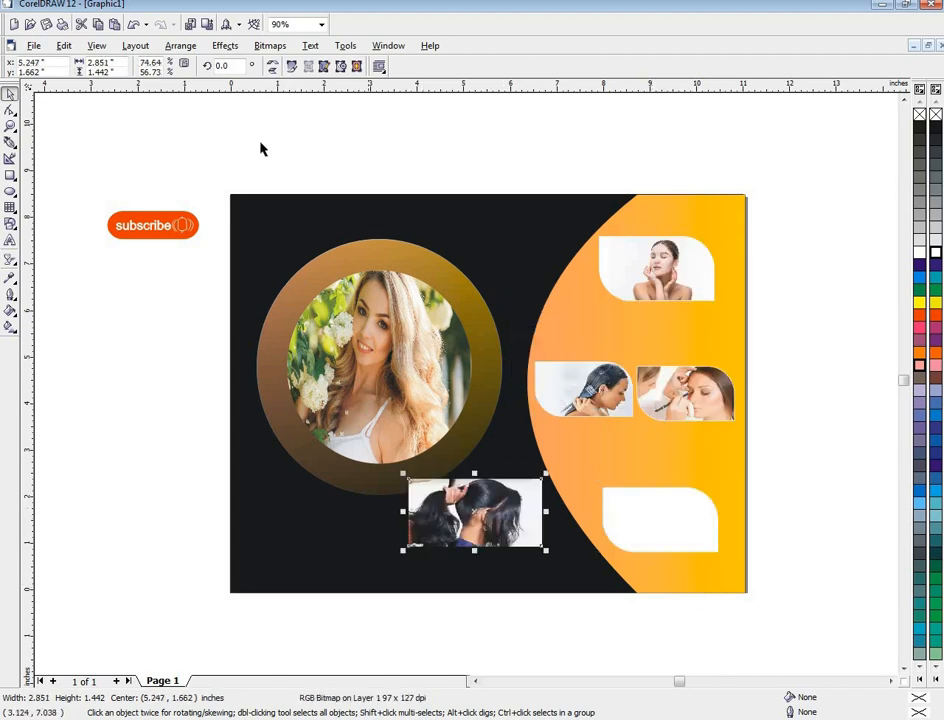
left_click(257, 50)
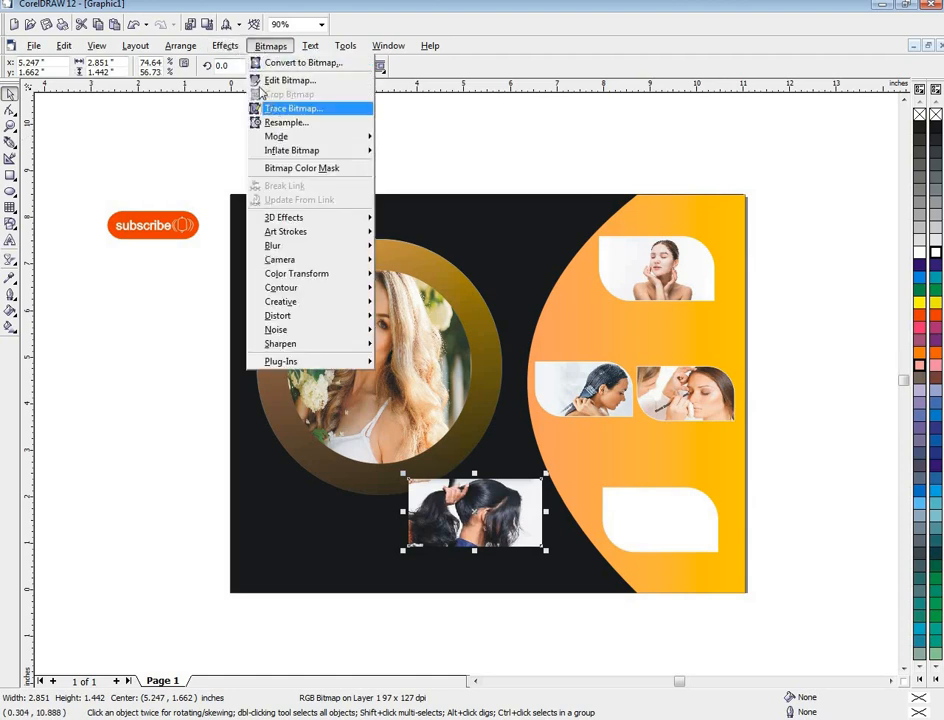
mouse_move(225, 46)
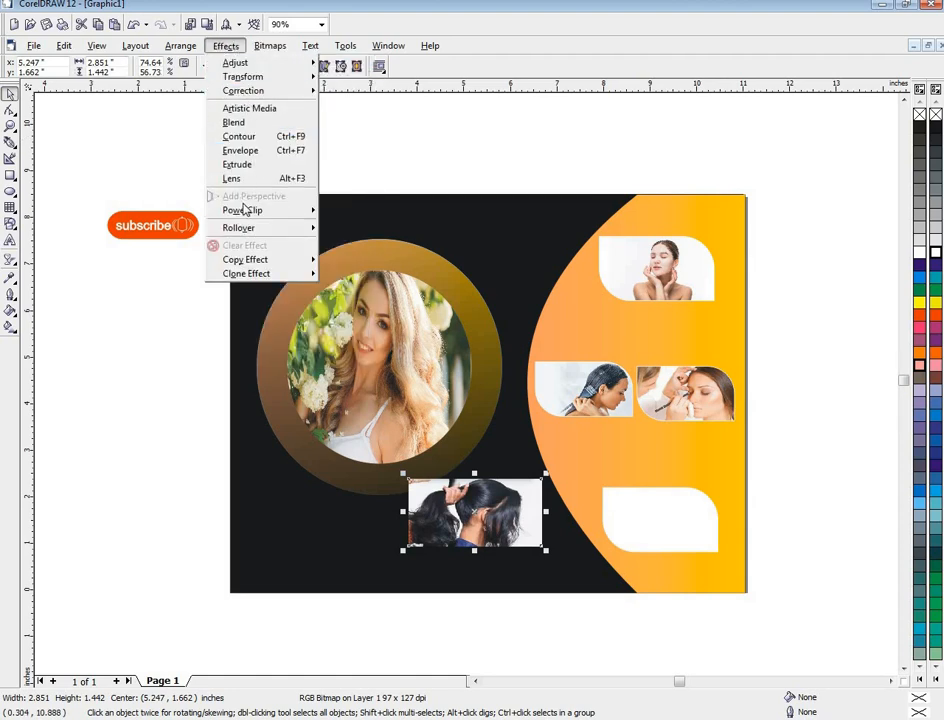
mouse_move(243, 210)
left_click(318, 202)
left_click(578, 472)
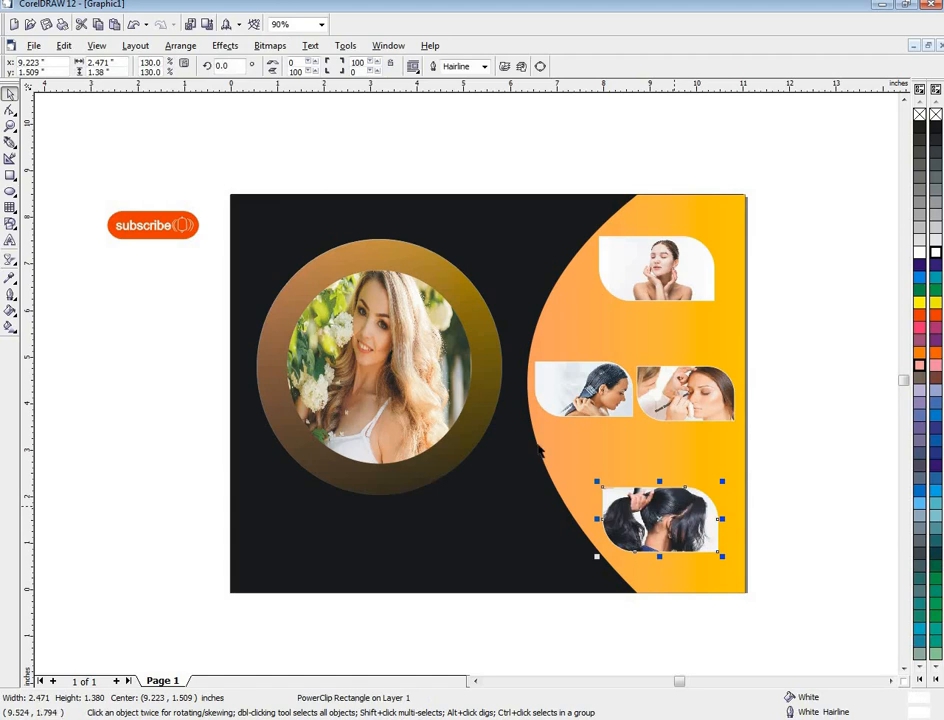
left_click(143, 261)
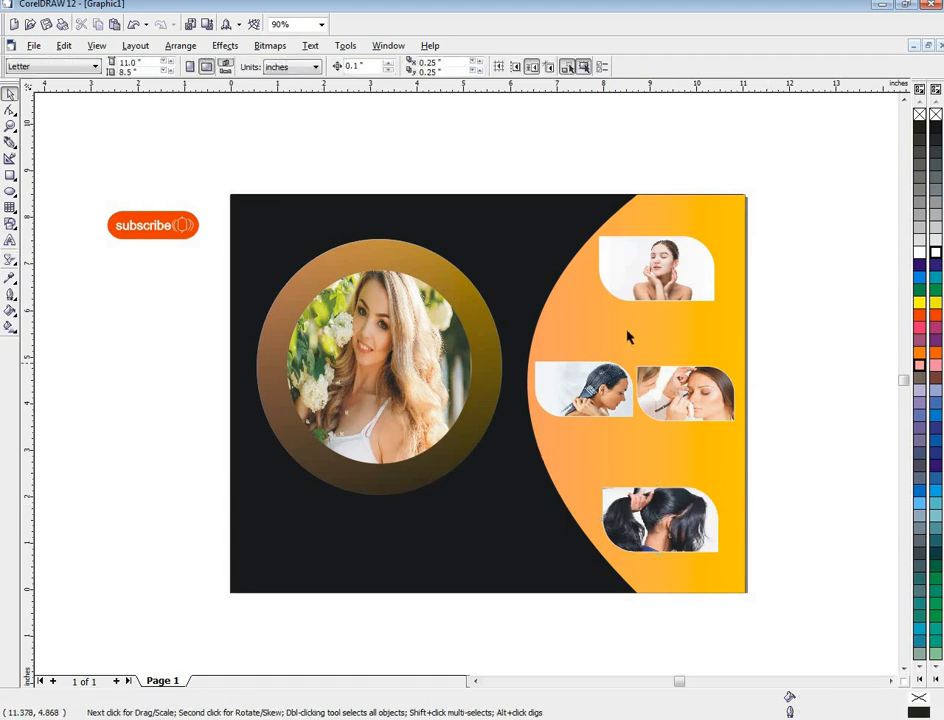
Add the artistic text caption "Facemaske" beneath the topmost framed photo
left_click(9, 241)
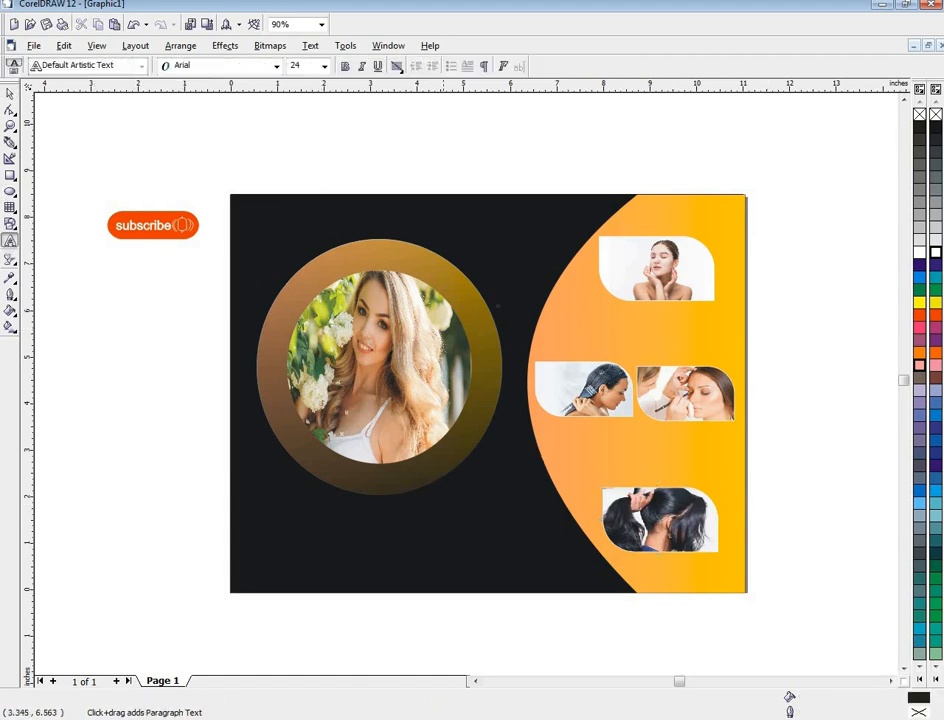
left_click(590, 302)
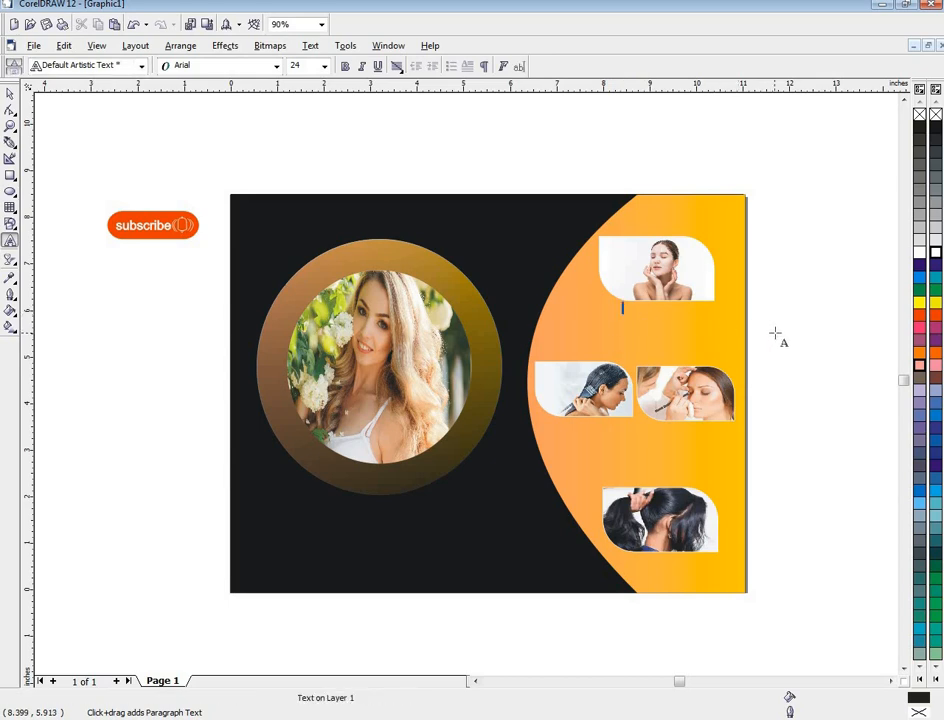
type("facel")
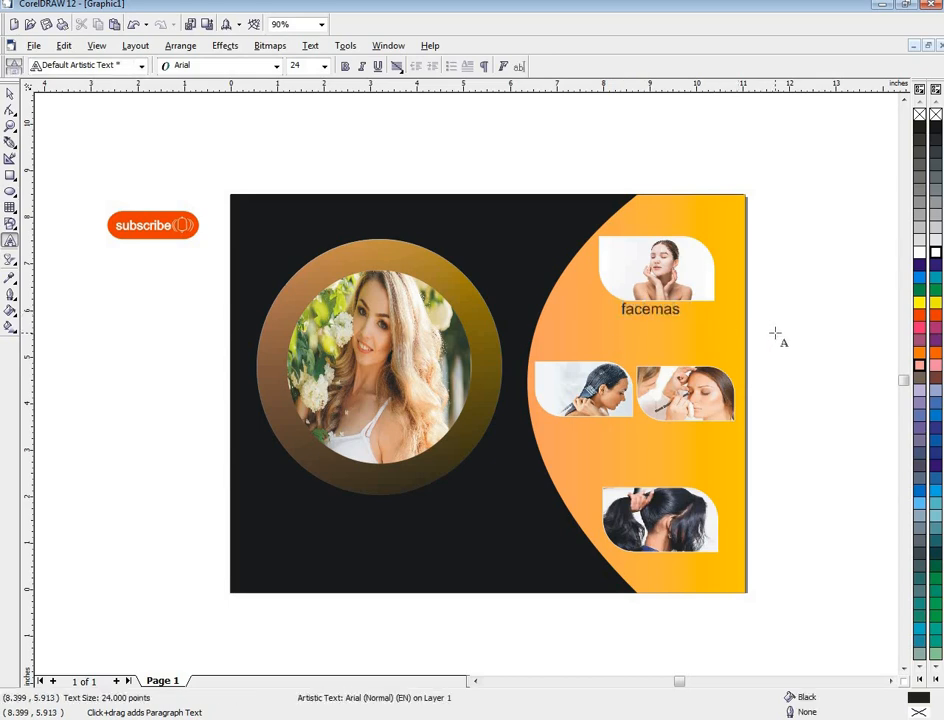
type("l")
Add the captions "Hairmaske" beneath the middle-left photo and "Makeup" beneath the middle-right photo
left_click(577, 441)
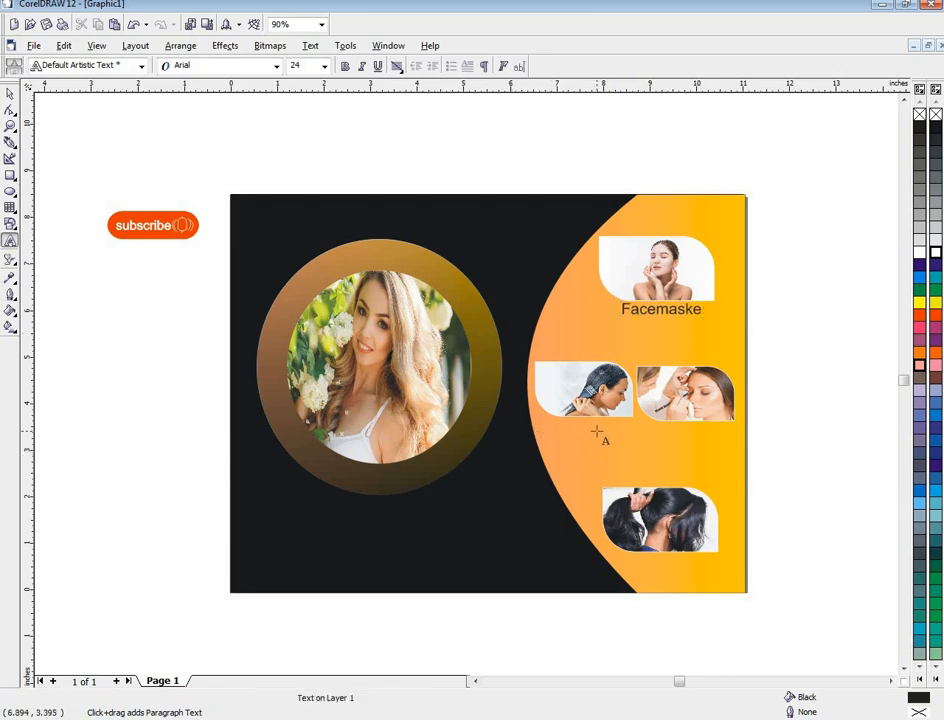
type("hl")
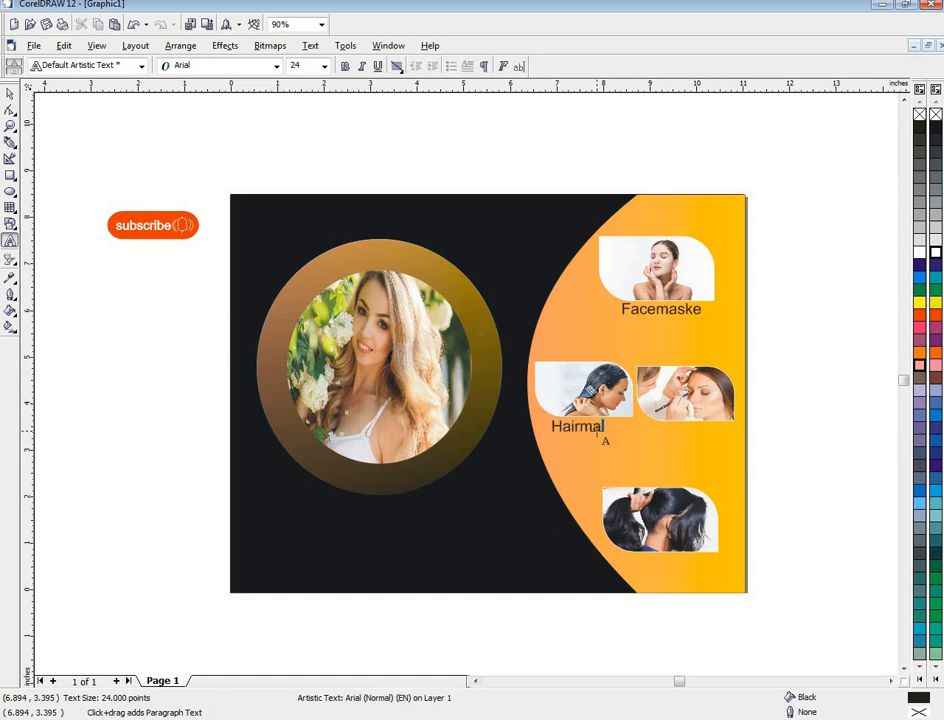
type("l")
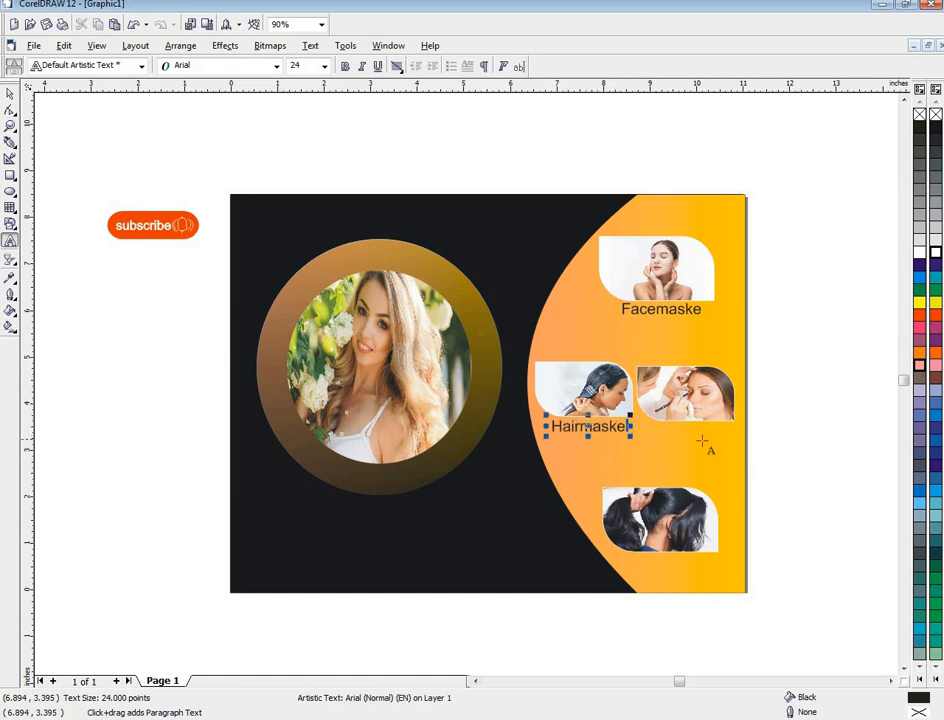
left_click(707, 446)
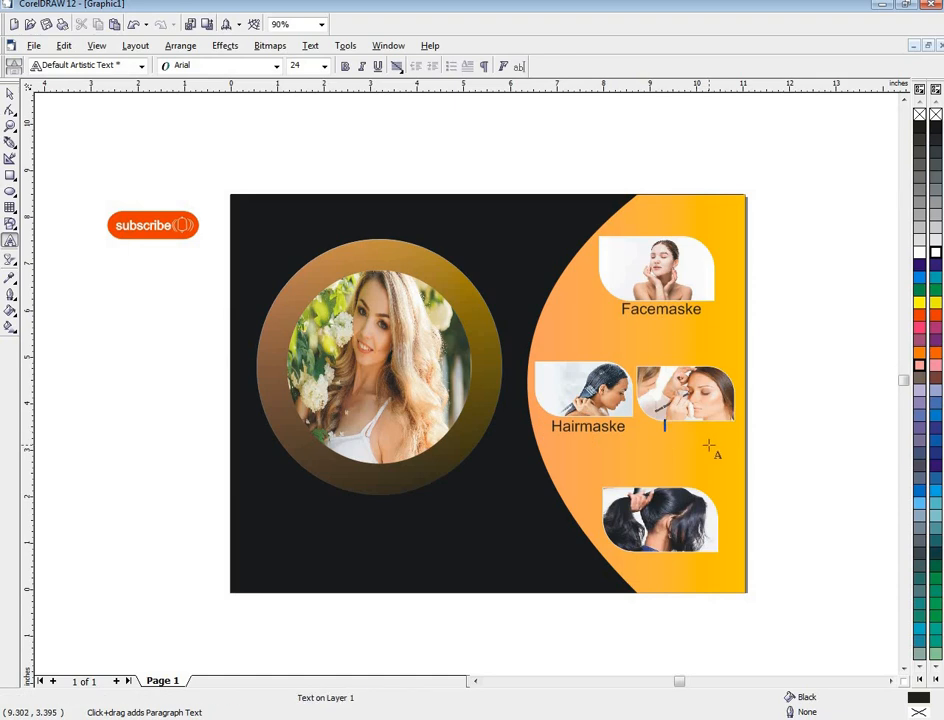
type("mal")
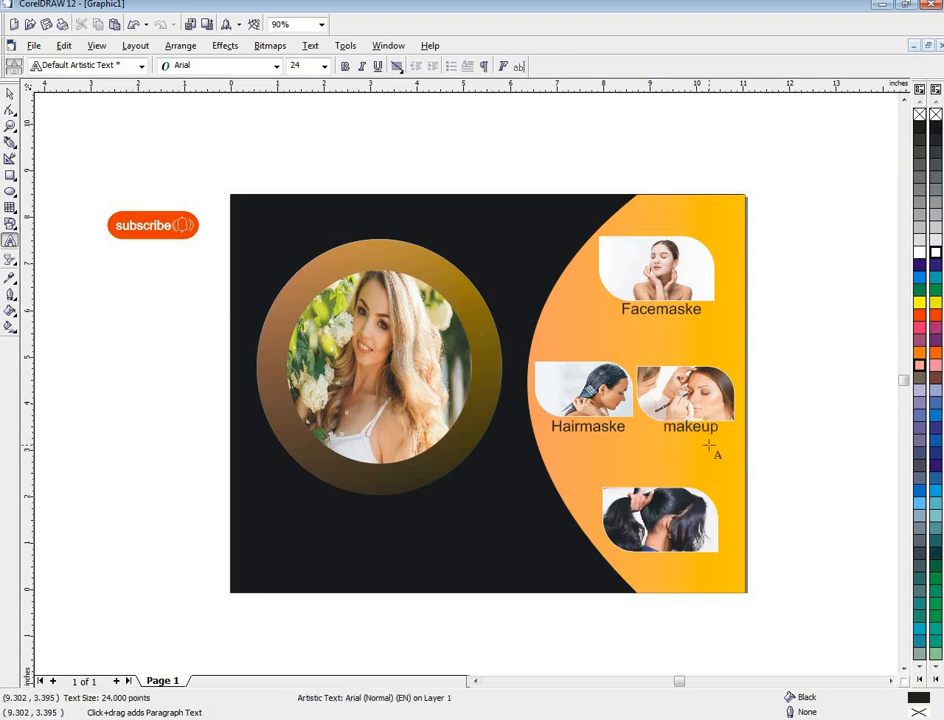
Add the caption "Haircutting" beneath the lowest framed photo and shift it slightly down and left to center it
left_click(660, 570)
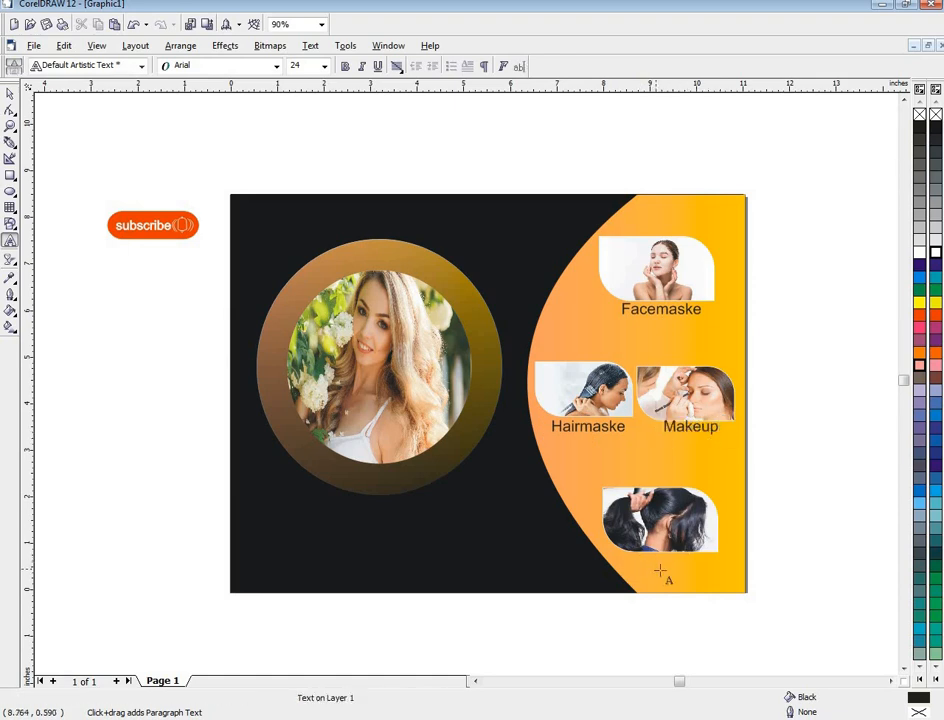
type("hail")
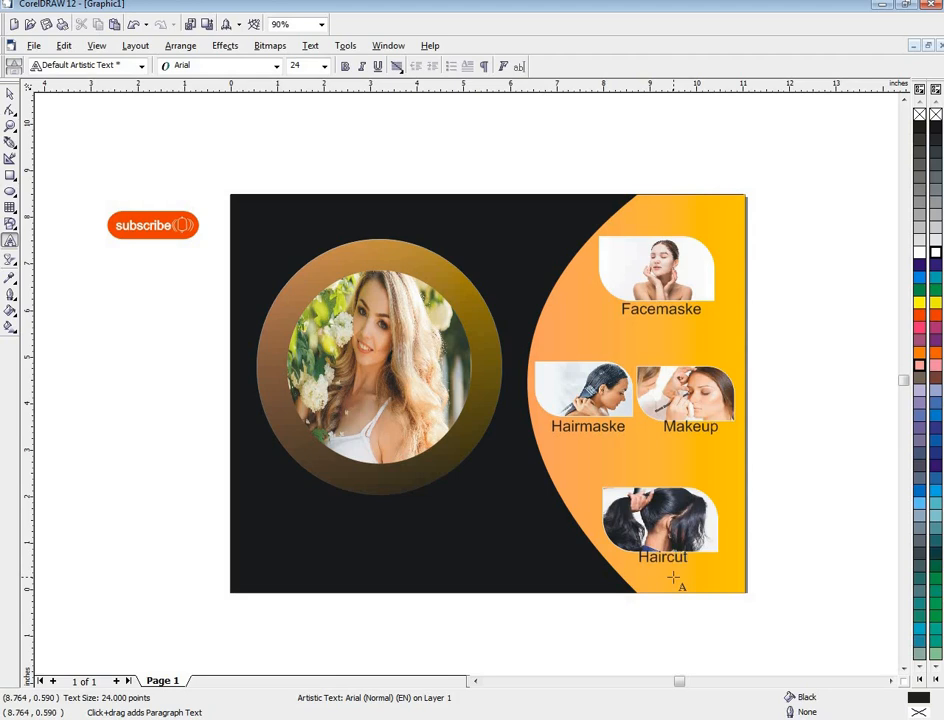
left_click(676, 556)
left_click_drag(676, 556, 667, 564)
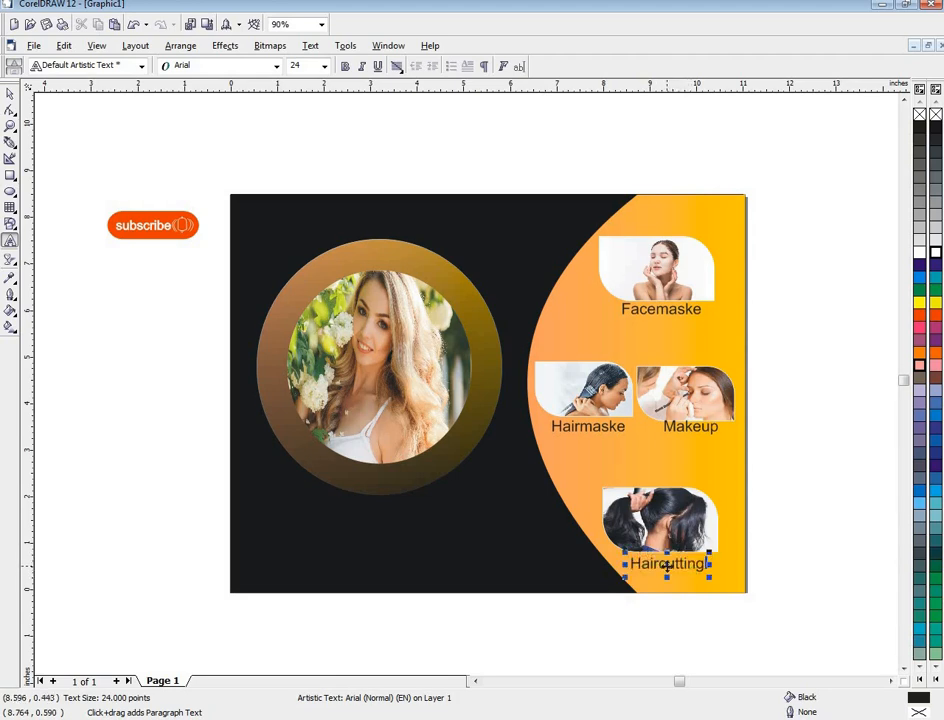
Fill the "Haircutting", "Hairmaske" and "Makeup" captions with white
left_click(935, 247)
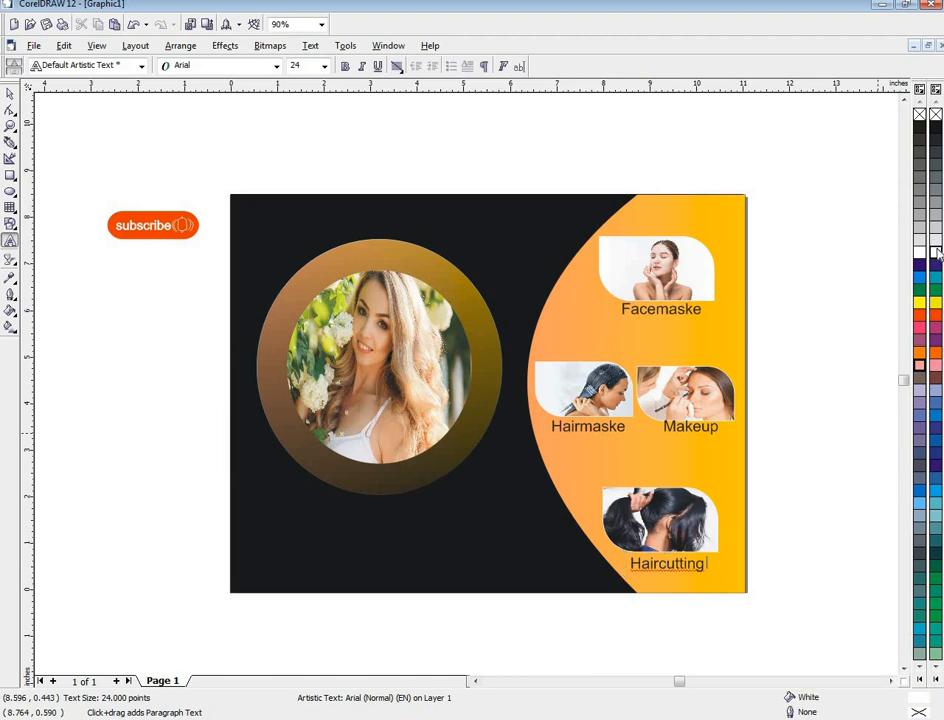
right_click(935, 247)
left_click(9, 93)
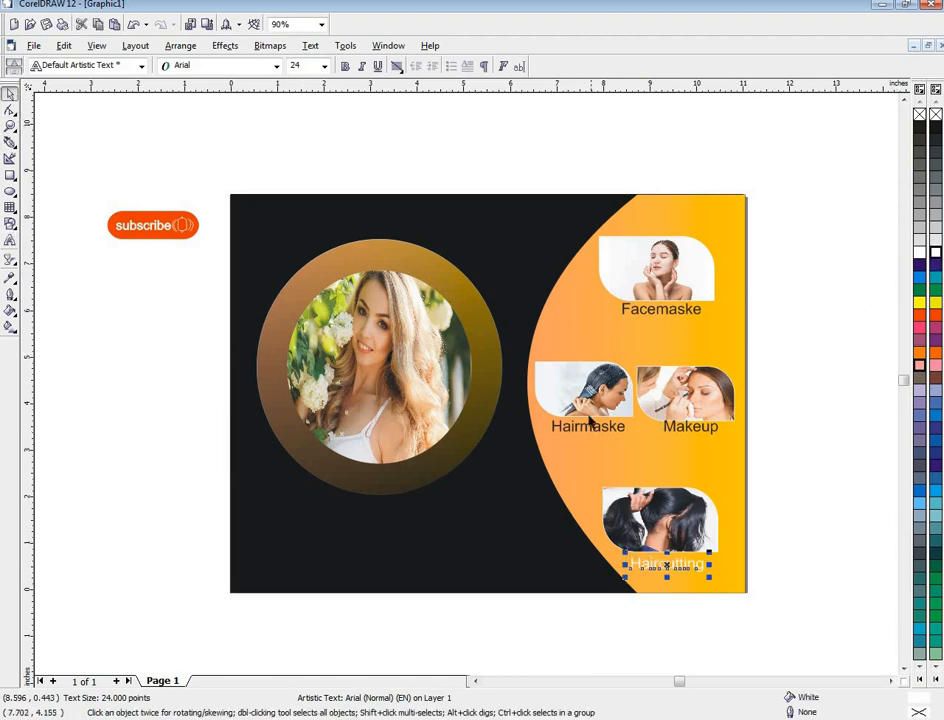
left_click(588, 427)
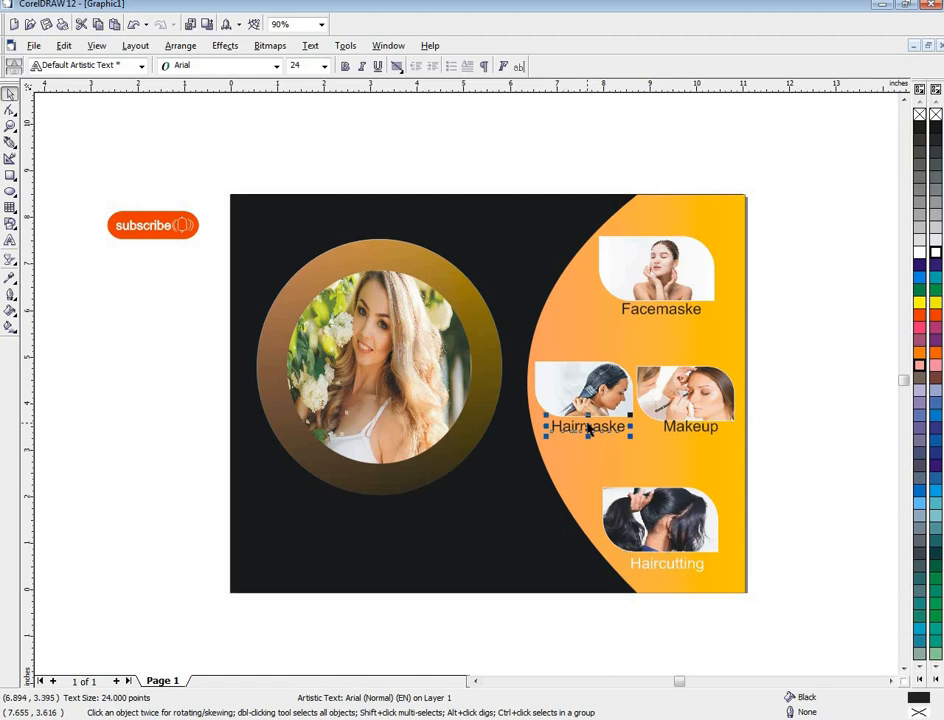
left_click(935, 252)
left_click(690, 427)
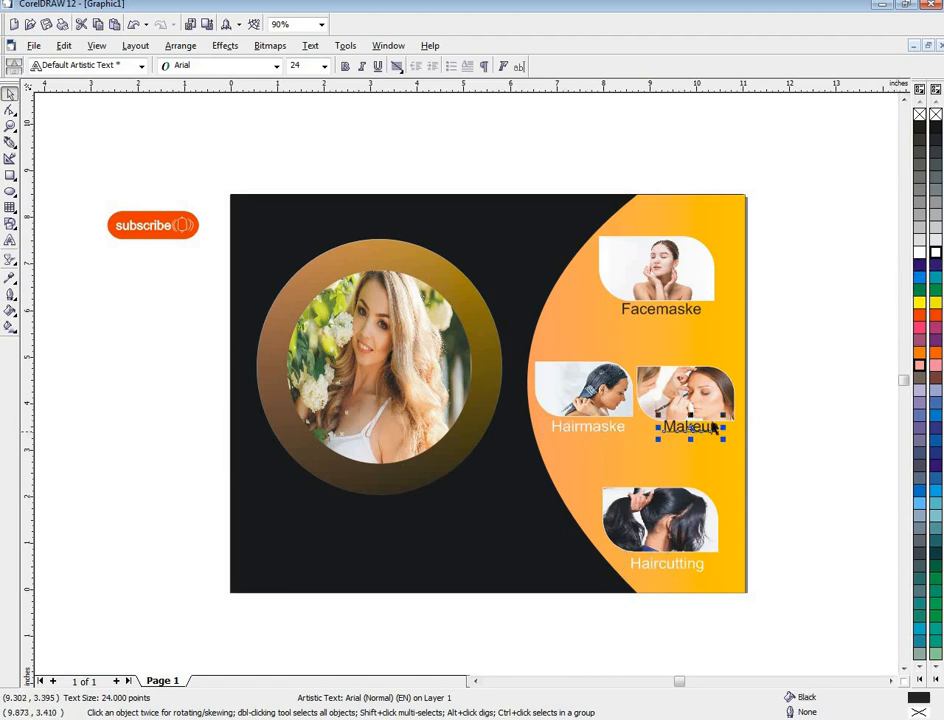
left_click(919, 252)
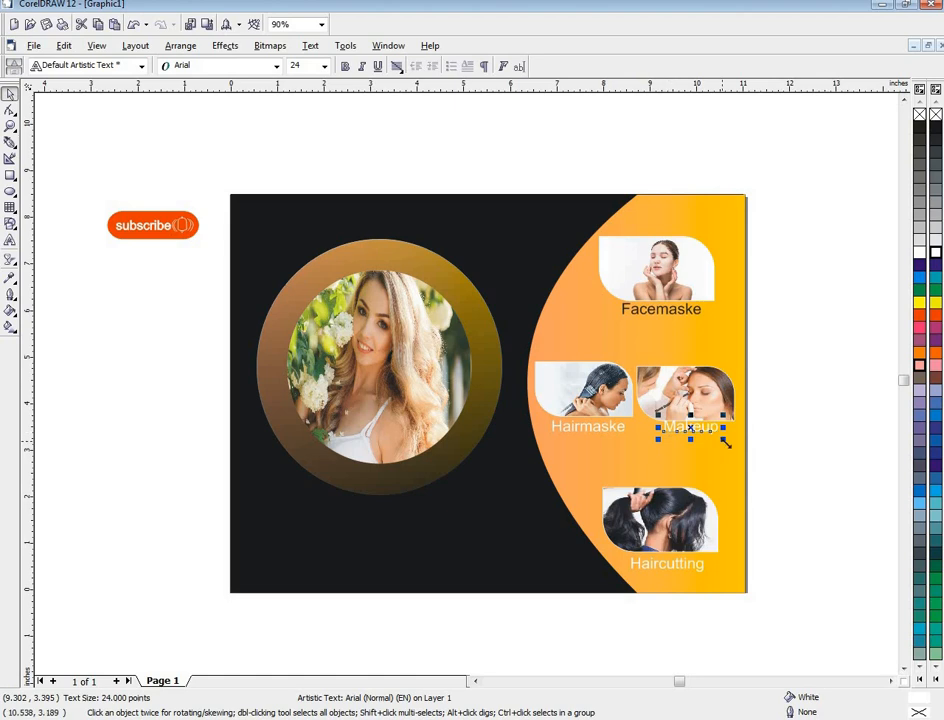
Enlarge the "Makeup" caption to about 26.9 points and nudge it slightly left and up beneath its photo
left_click_drag(725, 438, 728, 445)
key("Left")
key("Left")
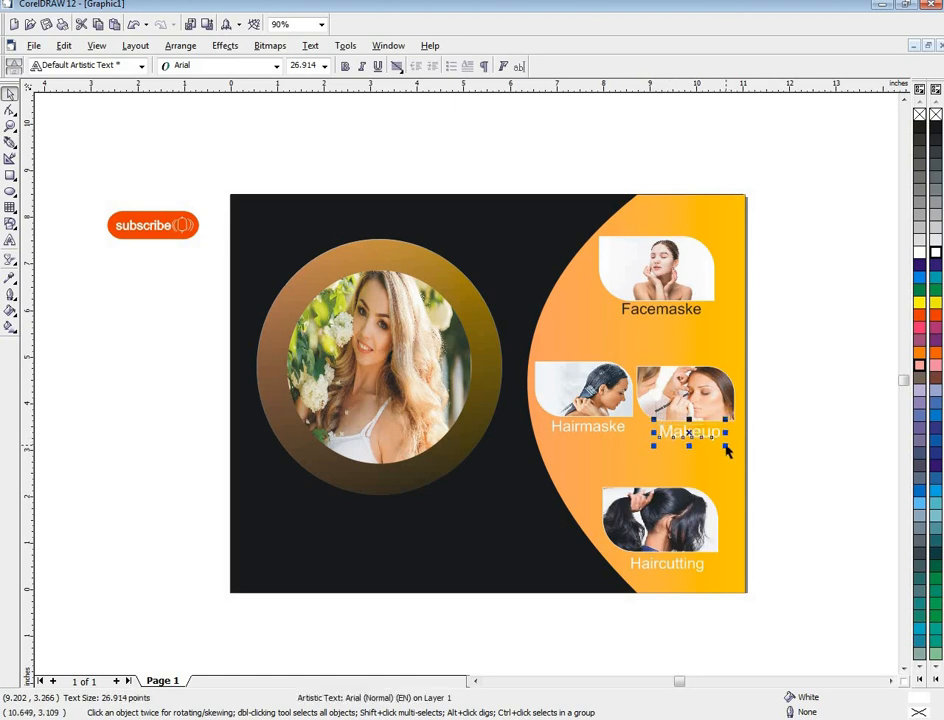
Fill the "Facemaske" caption with white and deselect it
left_click(655, 316)
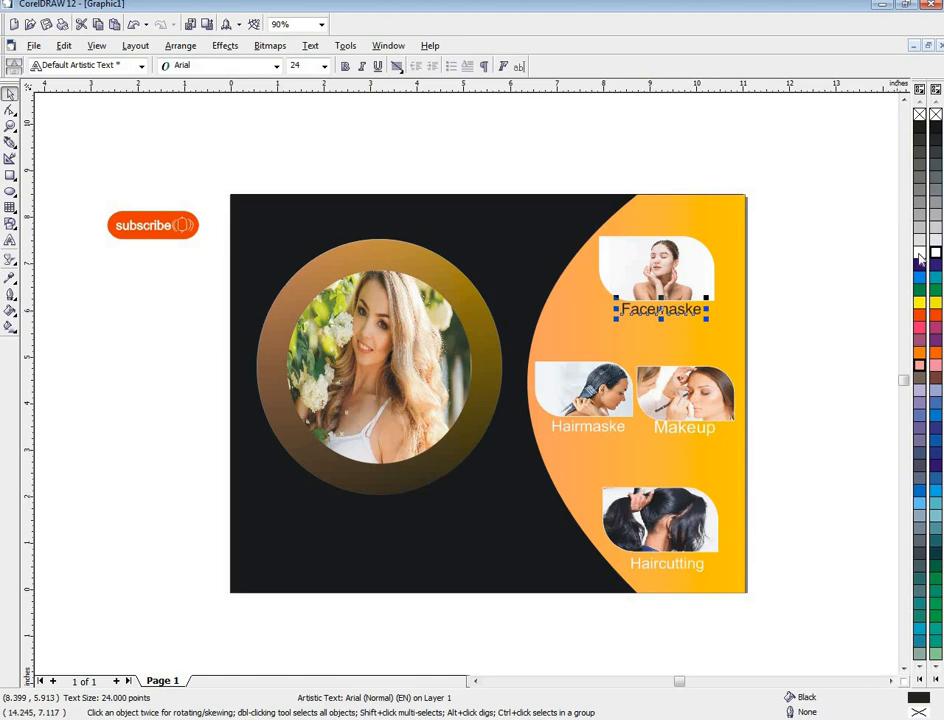
left_click(752, 338)
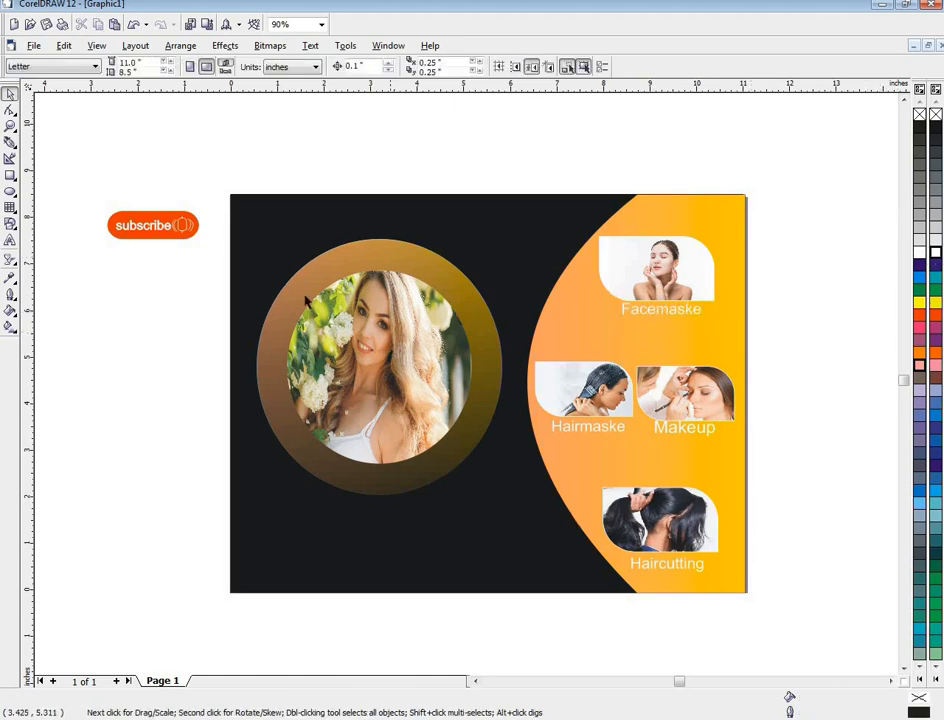
Move the ringed circular photo down about 1.2 inches to free space above it
left_click_drag(174, 172, 470, 497)
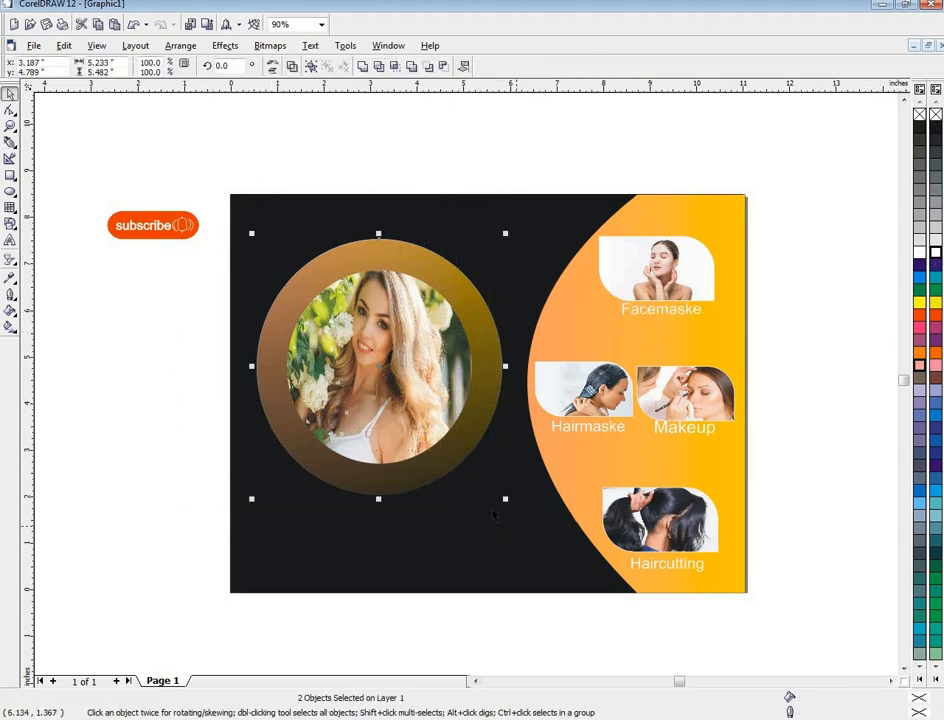
key("Down")
key("Down")
key("Down")
key("Down")
key("Down")
key("Down")
key("Down")
key("Down")
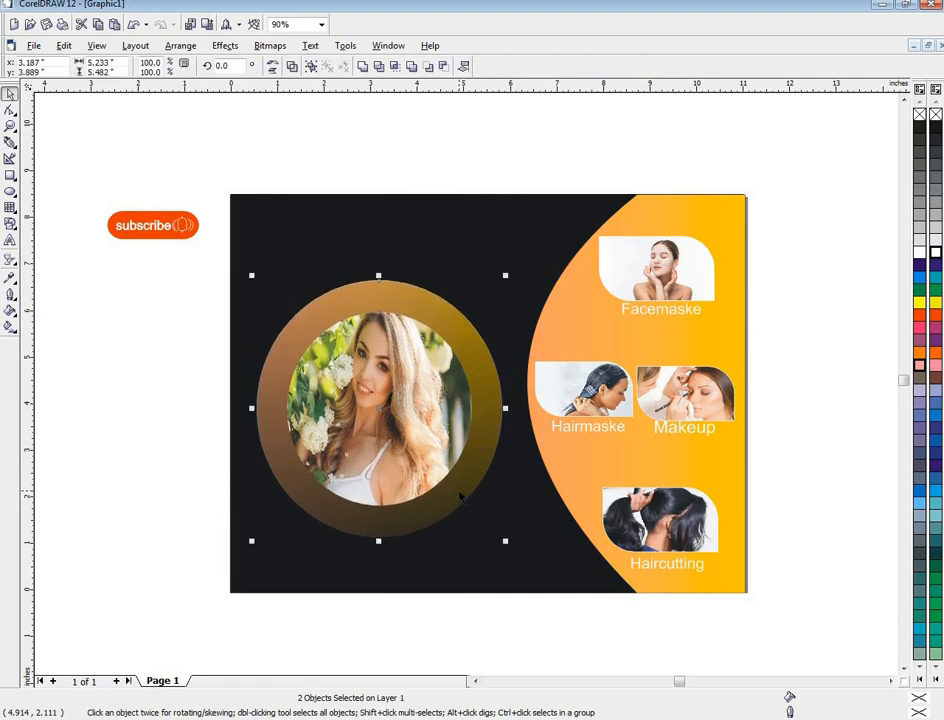
key("Down")
Draw a white-outlined rectangle about 4.48 by 1.27 inches above the ringed photo and round its corners to about 48
left_click(10, 175)
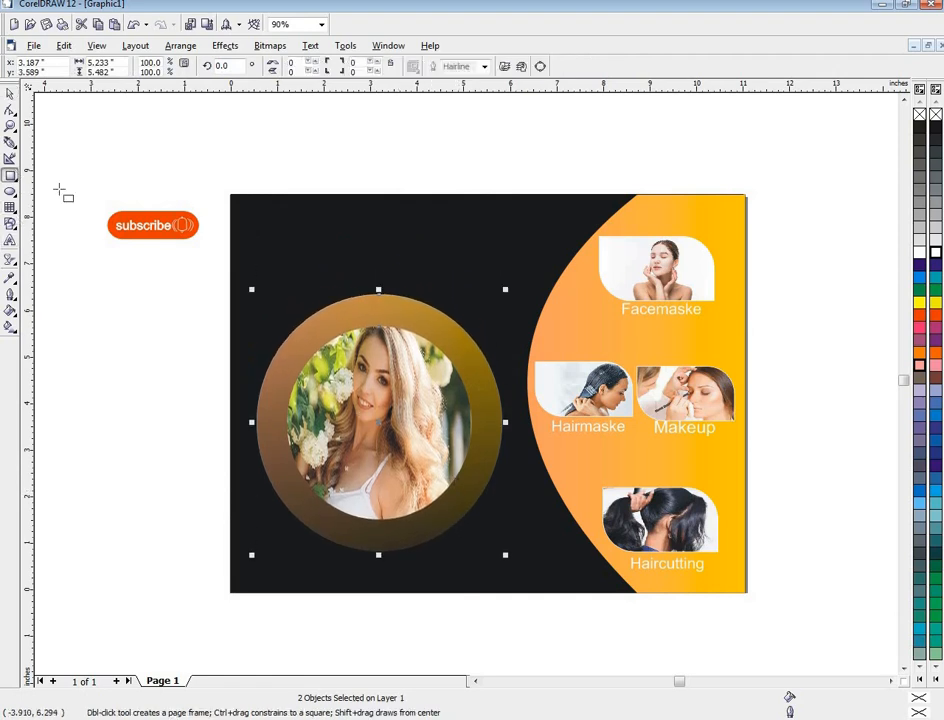
left_click_drag(274, 210, 485, 271)
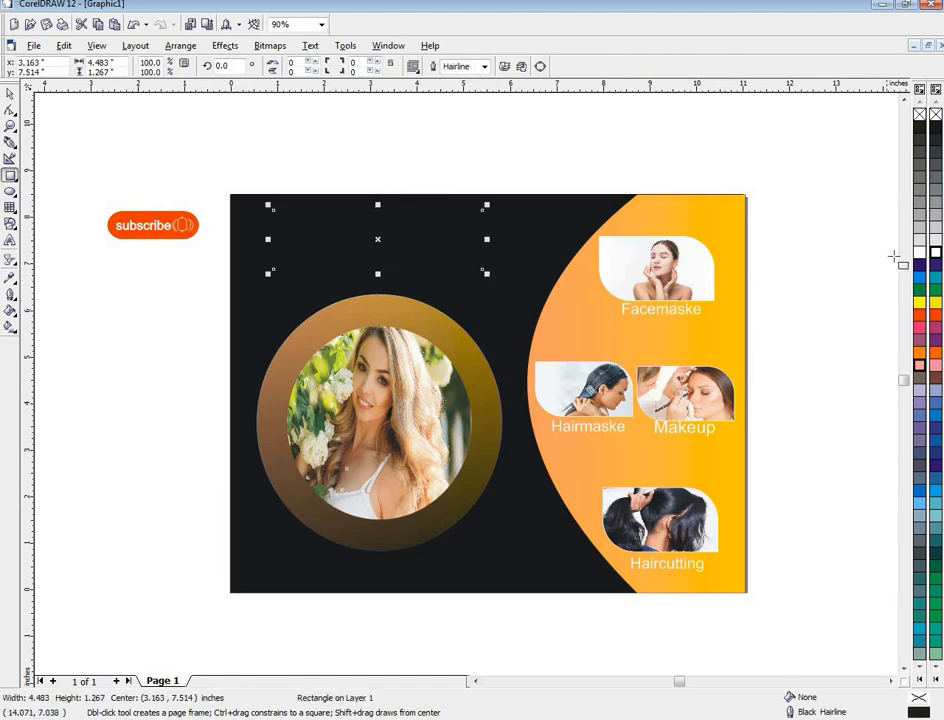
right_click(935, 256)
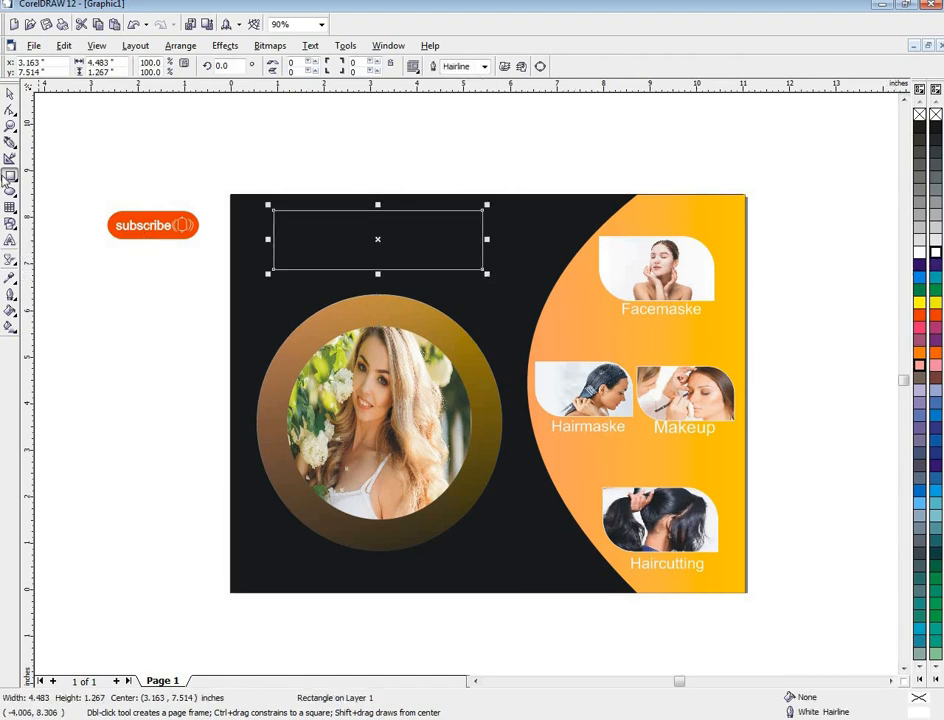
left_click(10, 109)
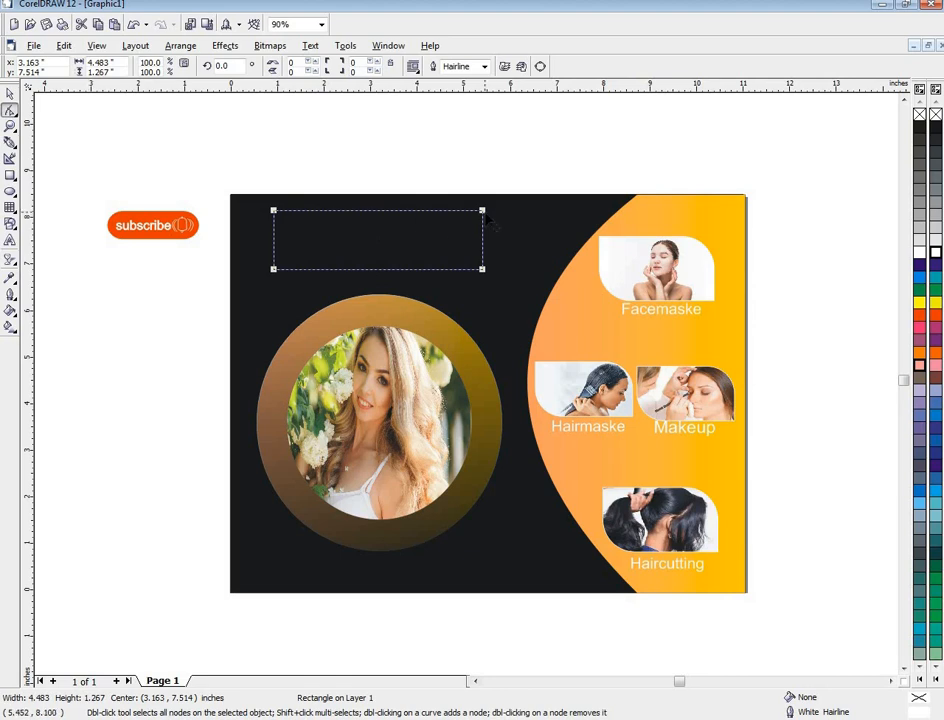
left_click_drag(484, 212, 468, 211)
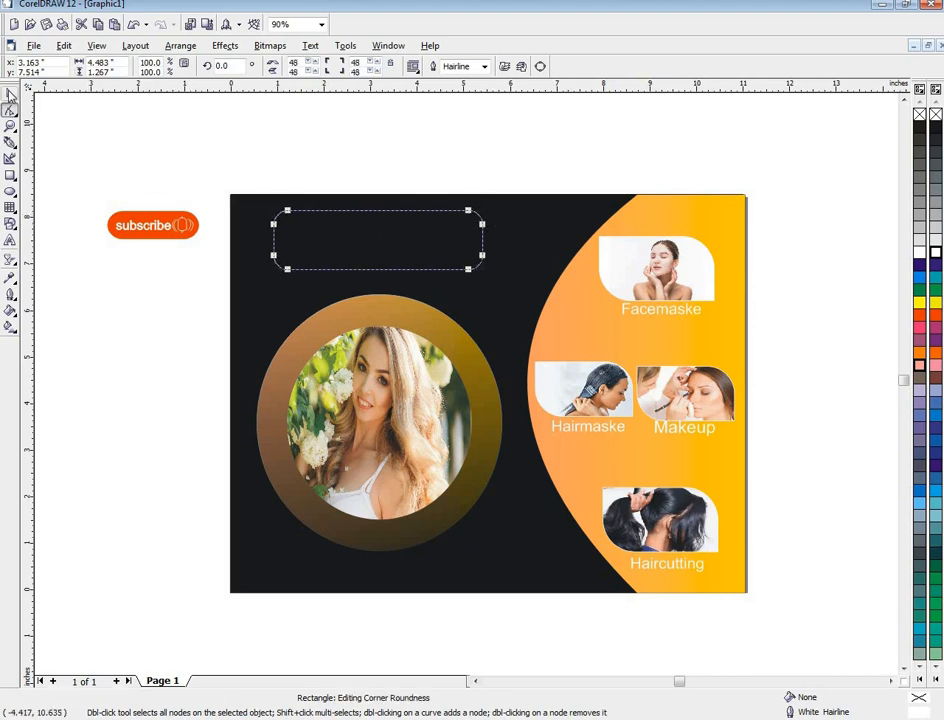
left_click(10, 93)
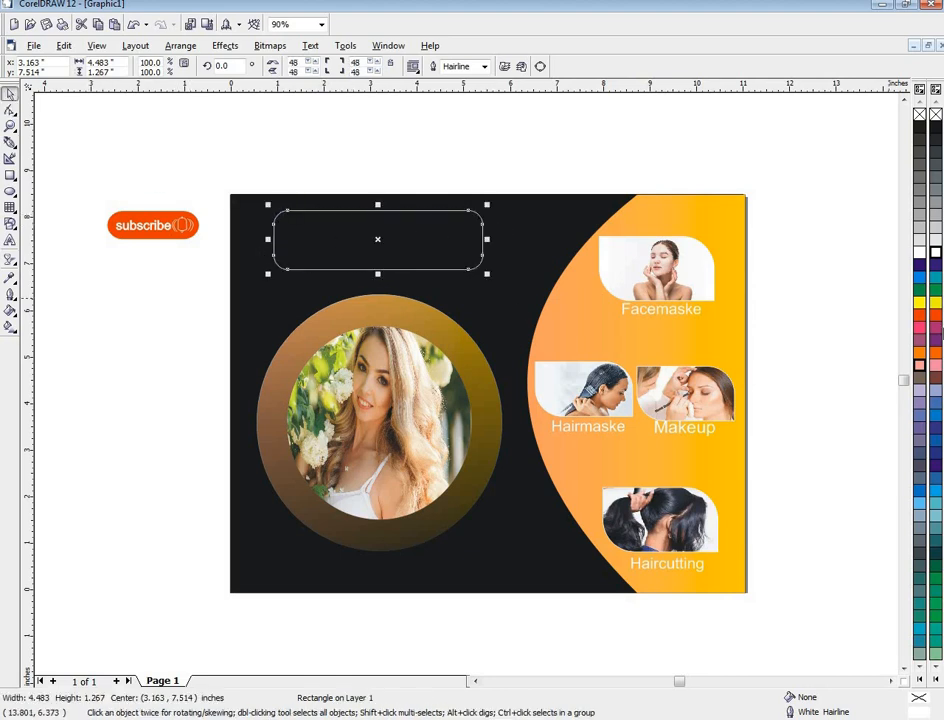
Fill the rounded rectangle with pink and apply a linear transparency that fades it out toward its lower-right corner
left_click(936, 365)
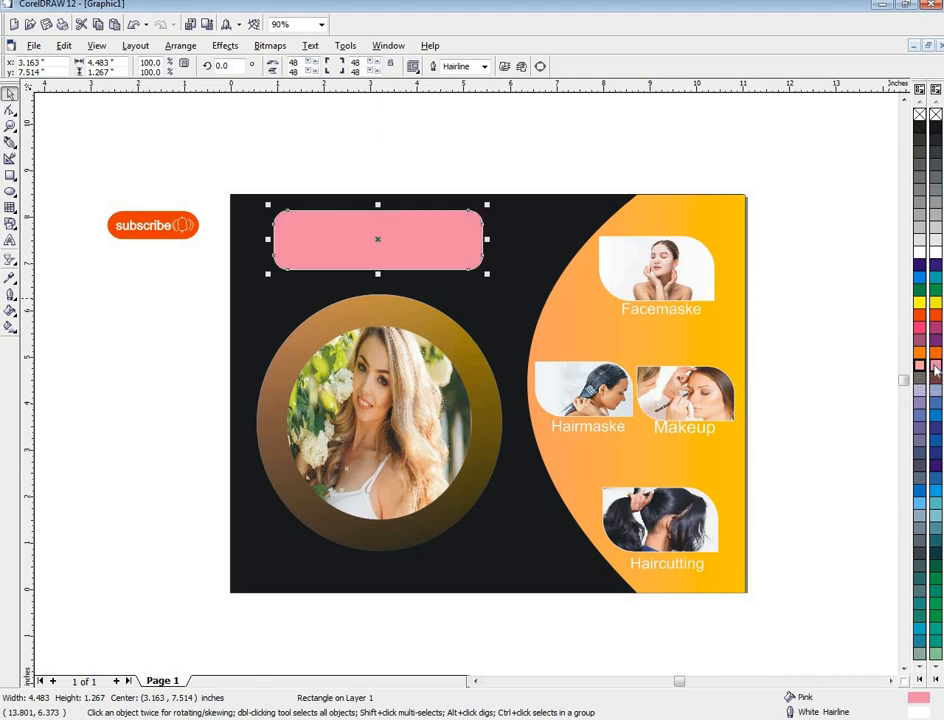
left_click(10, 258)
left_click_drag(324, 169, 351, 297)
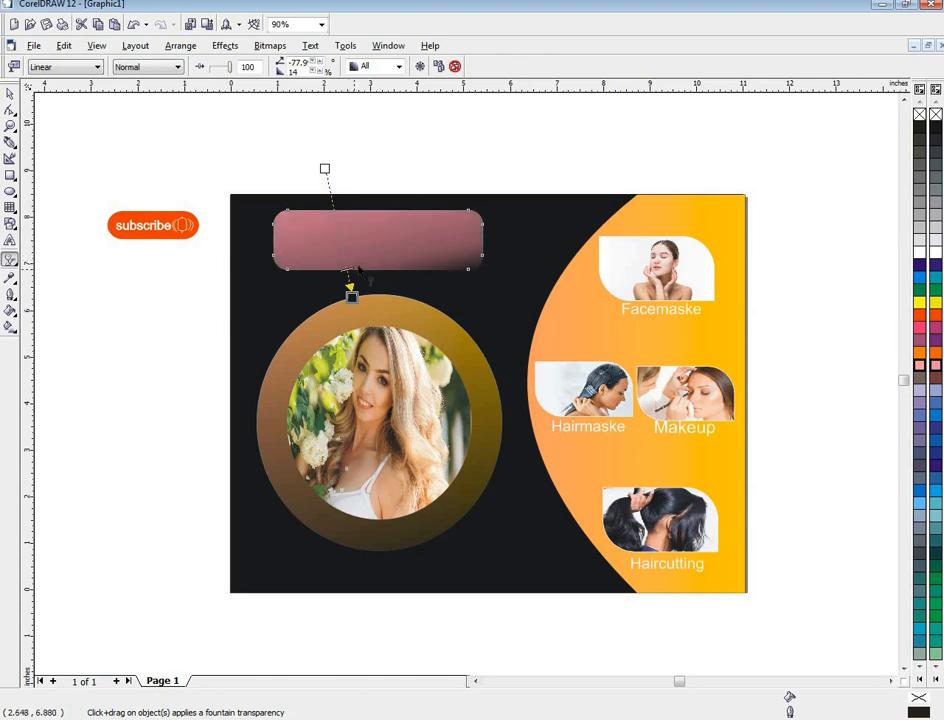
left_click_drag(324, 170, 327, 193)
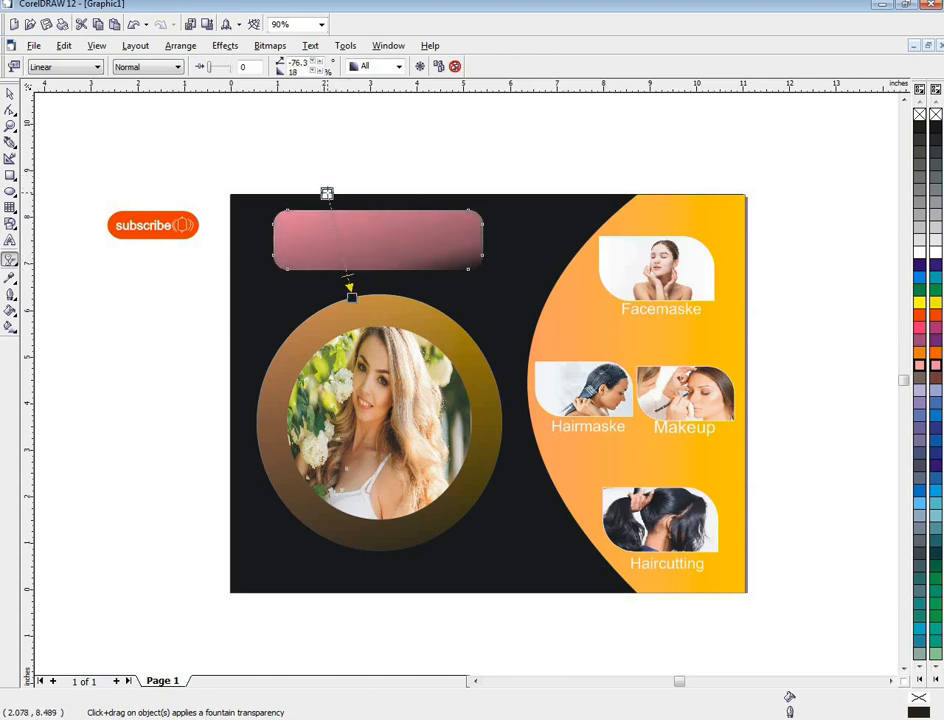
left_click_drag(351, 297, 447, 276)
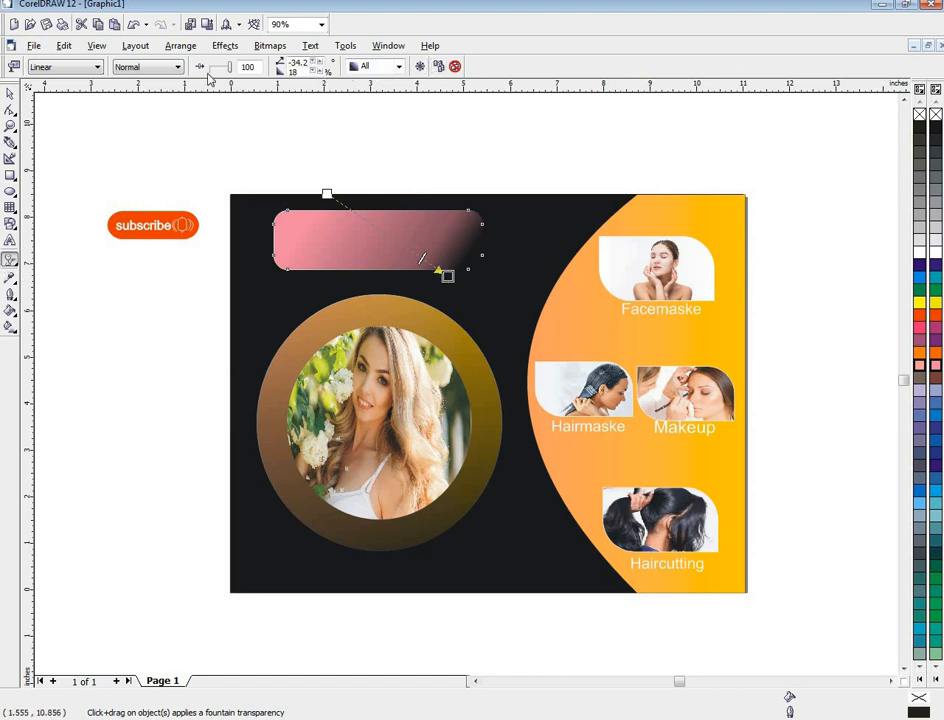
left_click(97, 68)
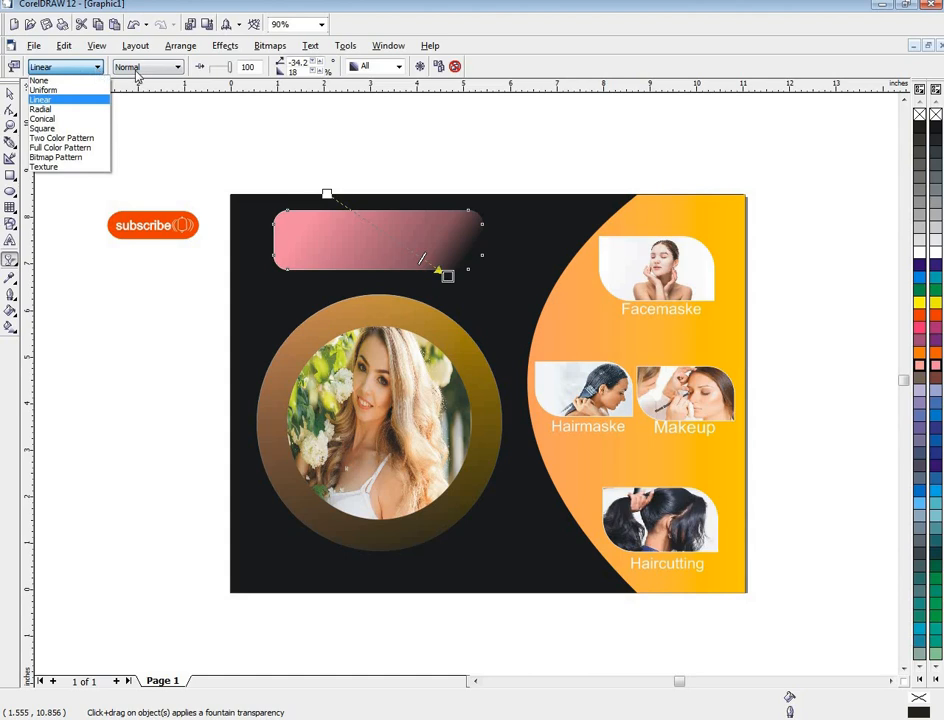
left_click(136, 72)
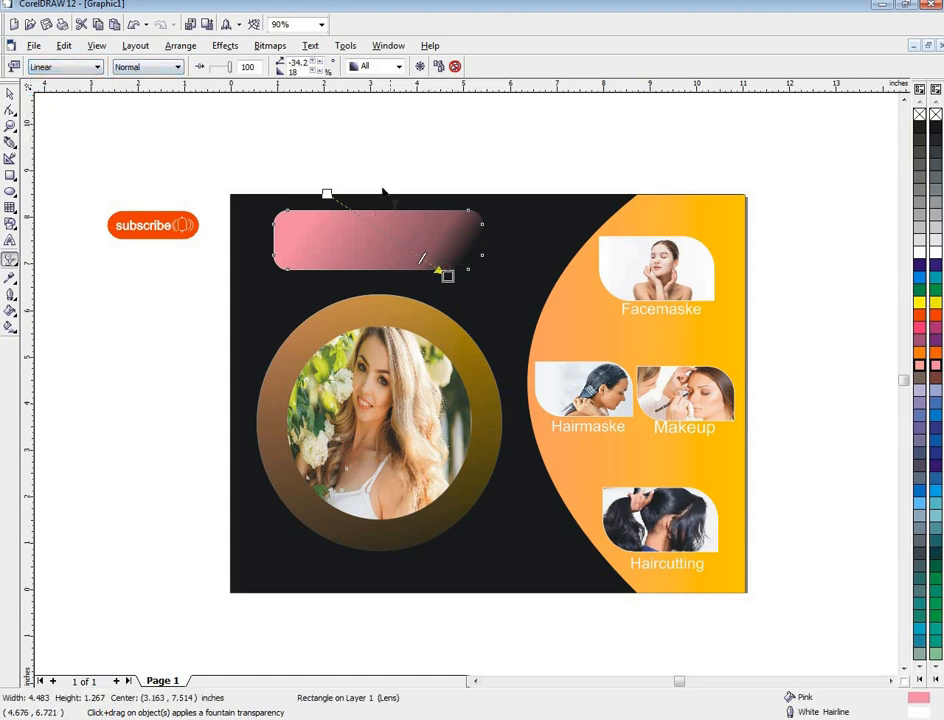
left_click(398, 66)
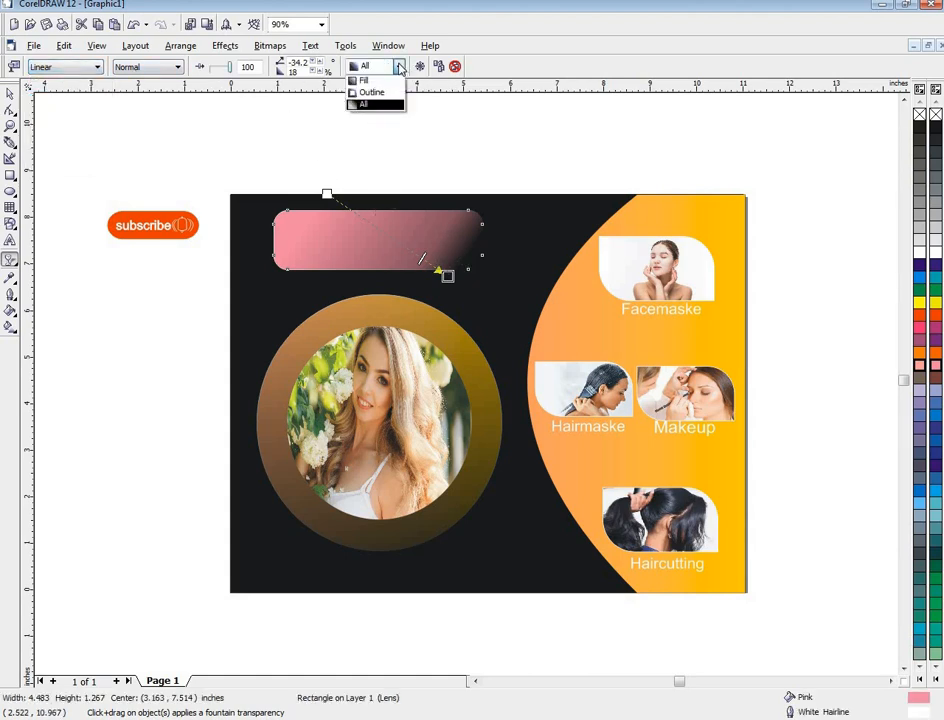
left_click(400, 68)
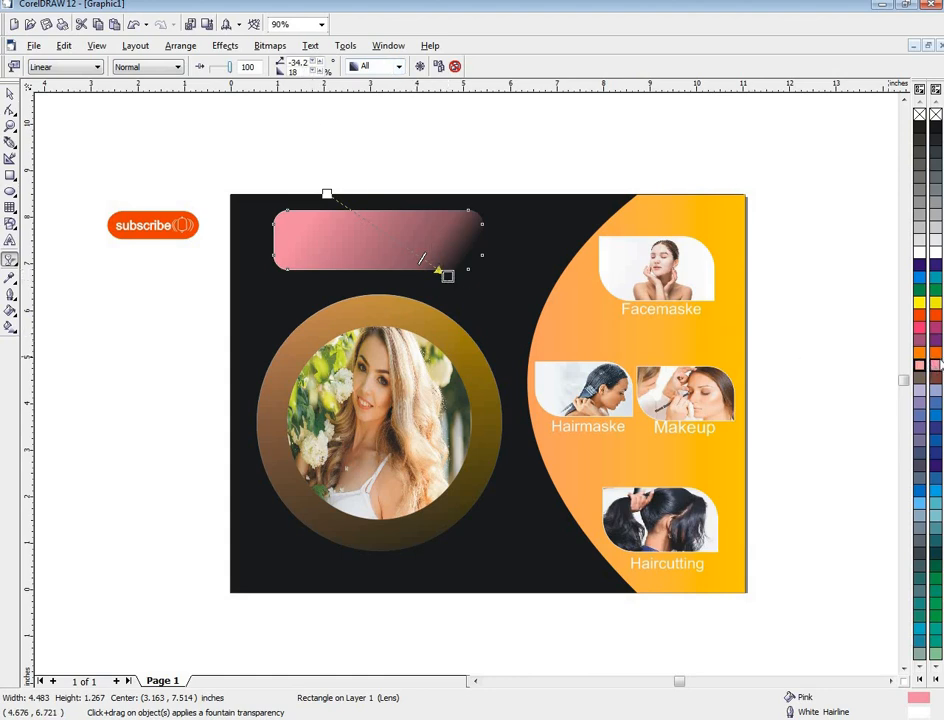
Change the rounded rectangle's fill to a salmon pink
left_click(936, 366)
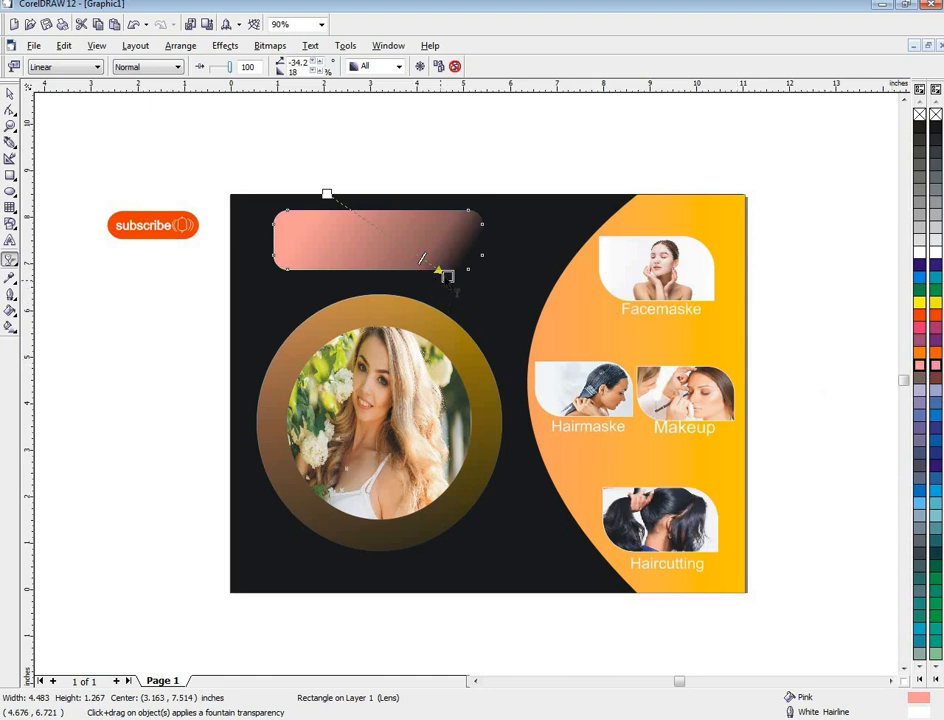
left_click(7, 95)
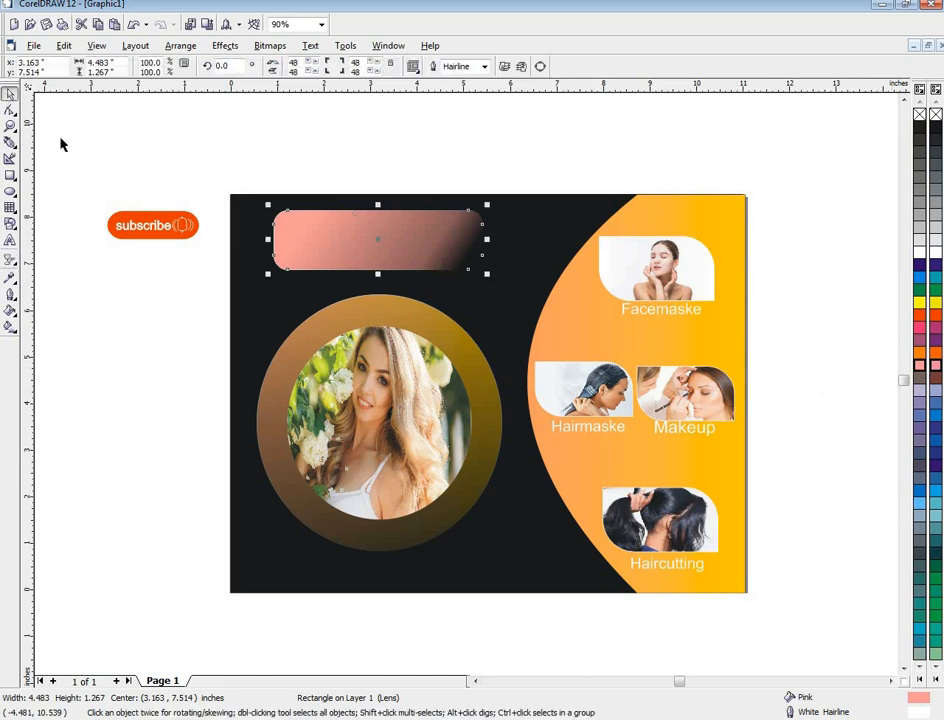
Add the title "Rose beauty parlour" on the rounded rectangle in 24-point Arial and fill it with white
left_click(7, 243)
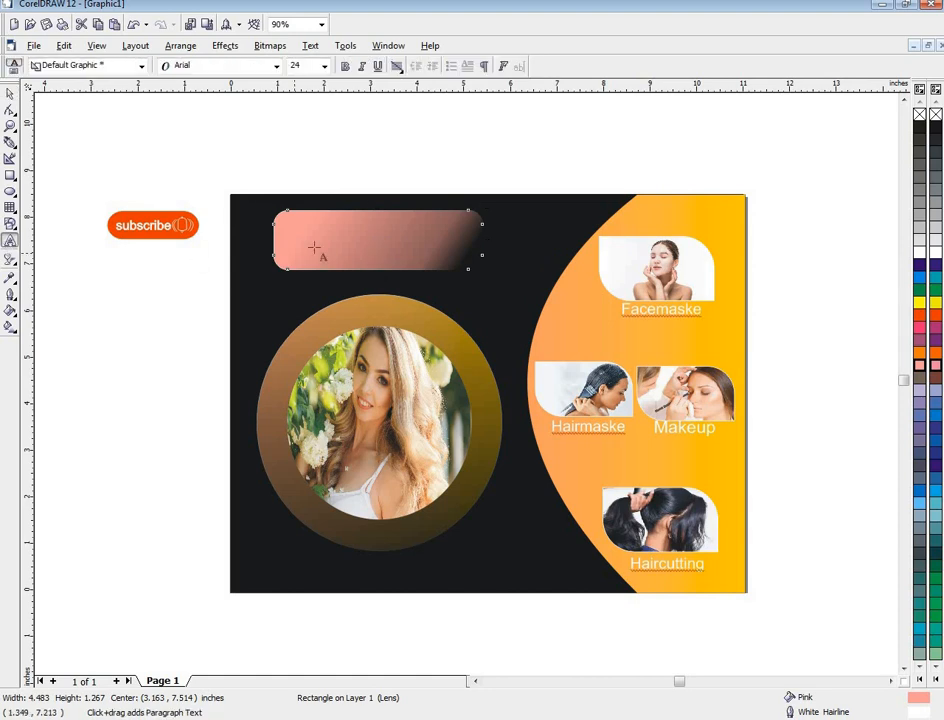
left_click(291, 250)
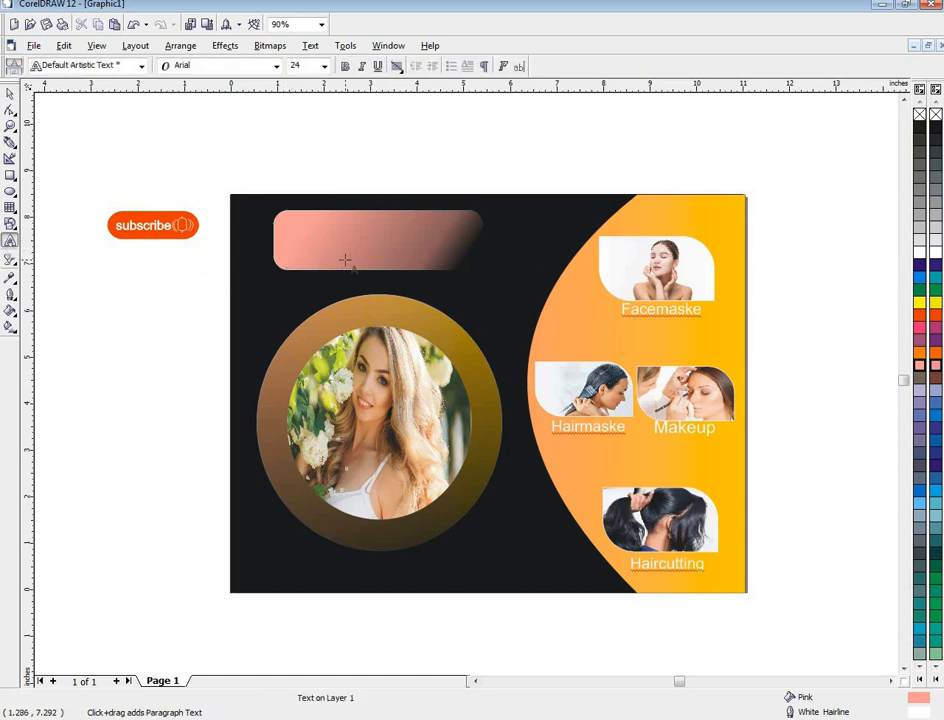
type("Rose beauty parlour")
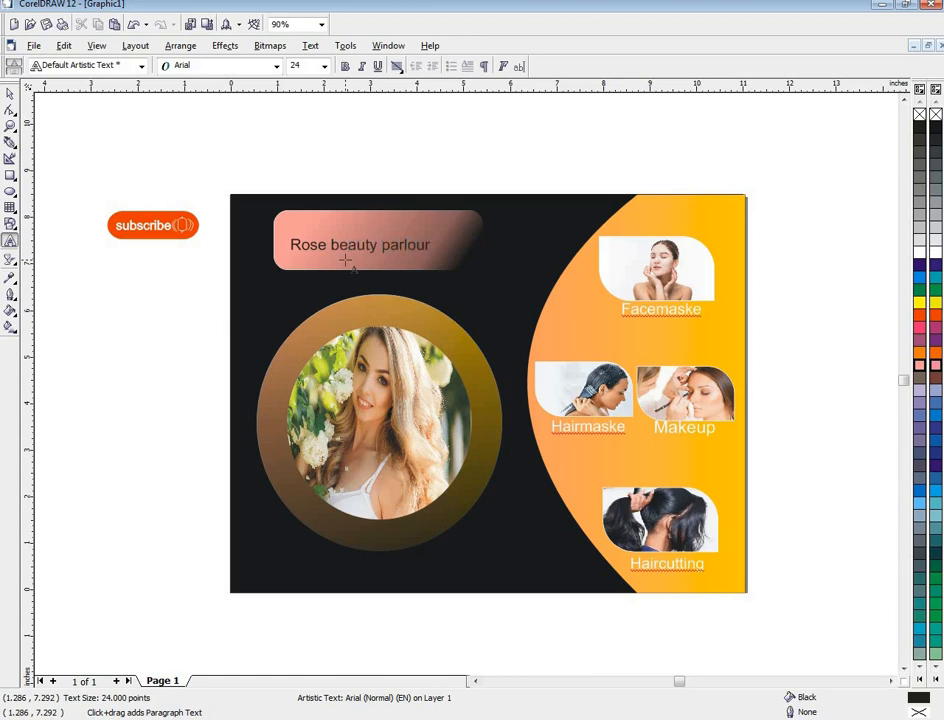
left_click(935, 254)
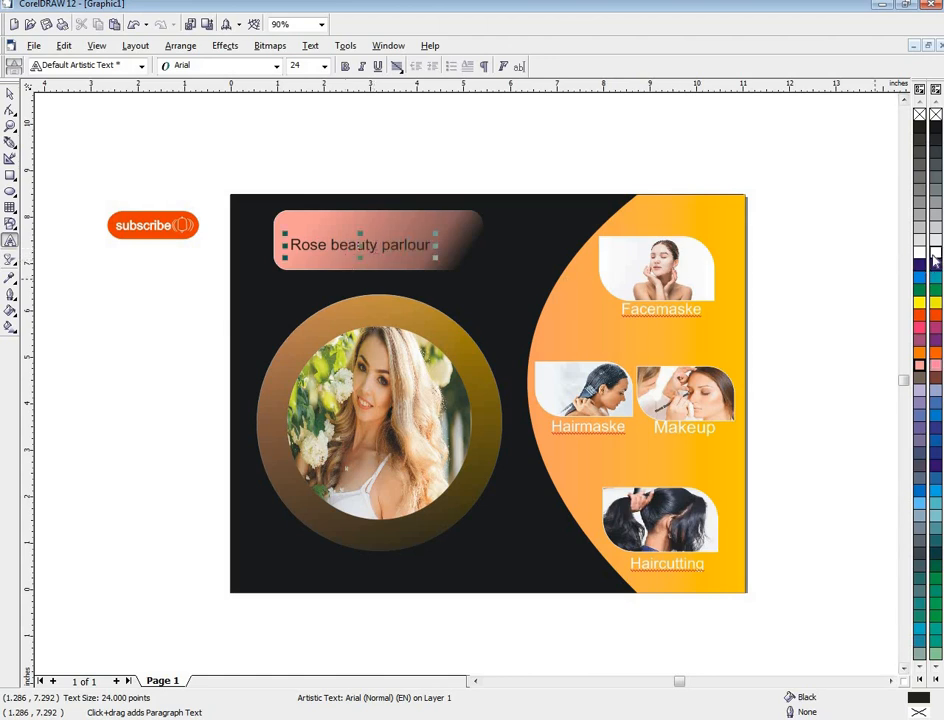
left_click(9, 93)
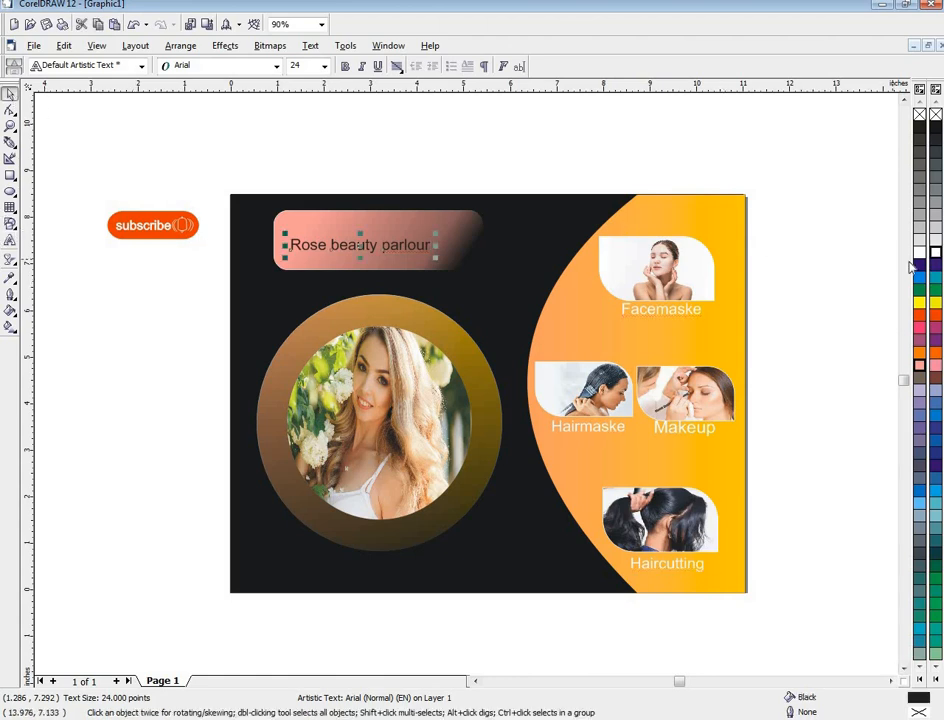
left_click(933, 255)
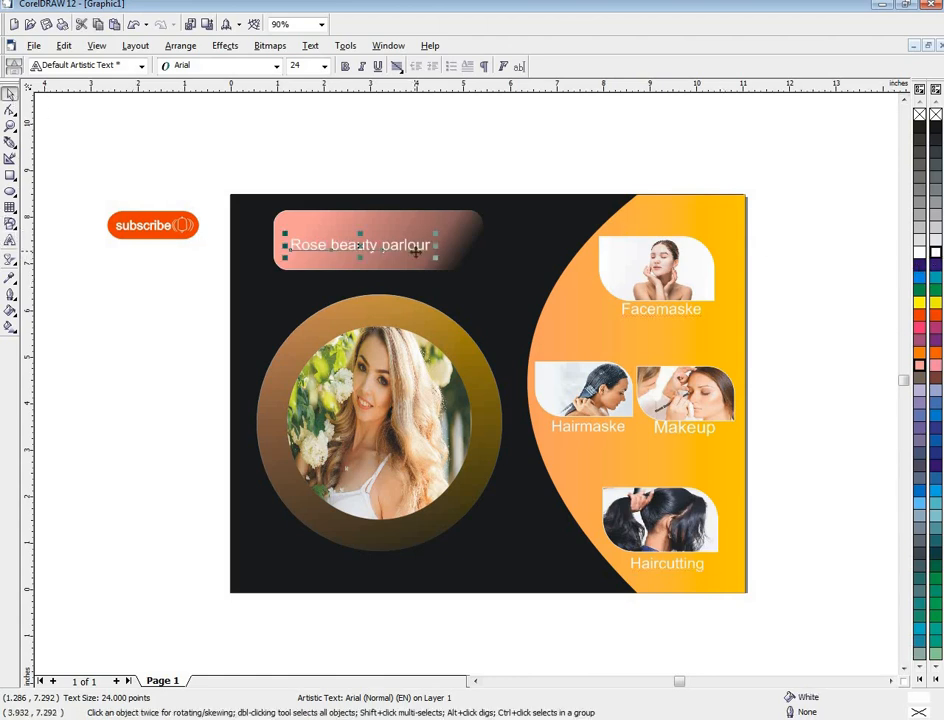
Enlarge the "Rose beauty parlour" title to about 36.2 points and shift it right to span the rounded rectangle
left_click_drag(434, 258, 467, 282)
key("Right")
key("Right")
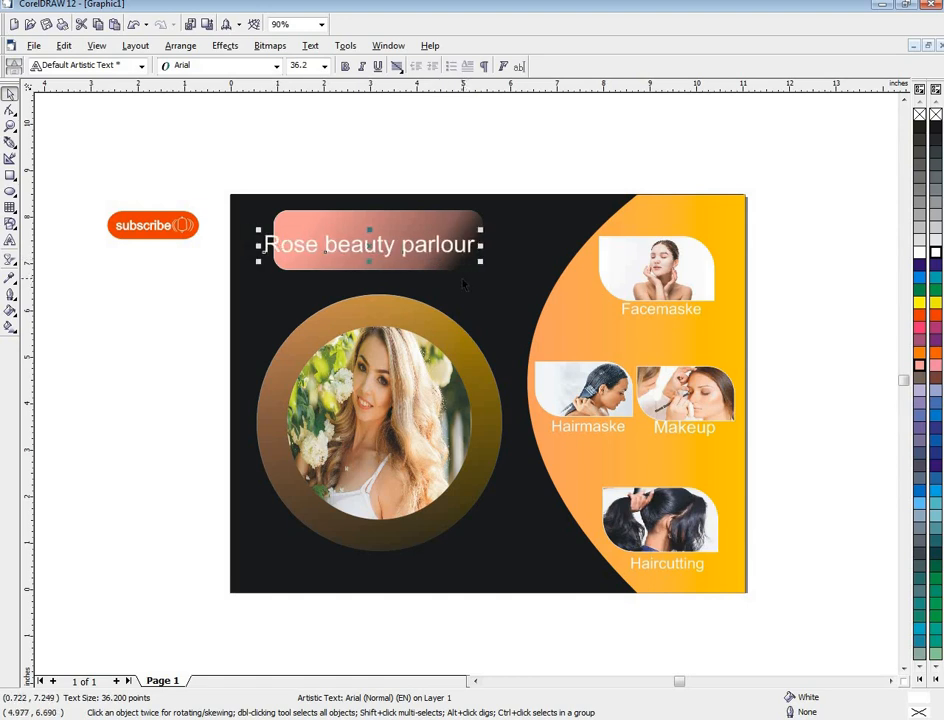
key("Right")
key("Right")
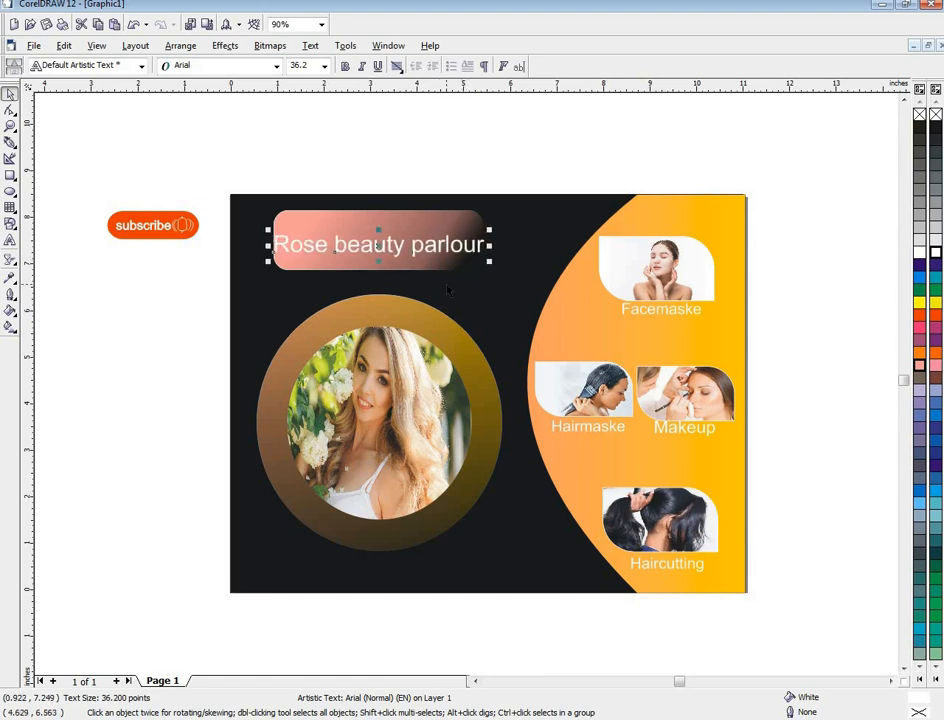
left_click(393, 182)
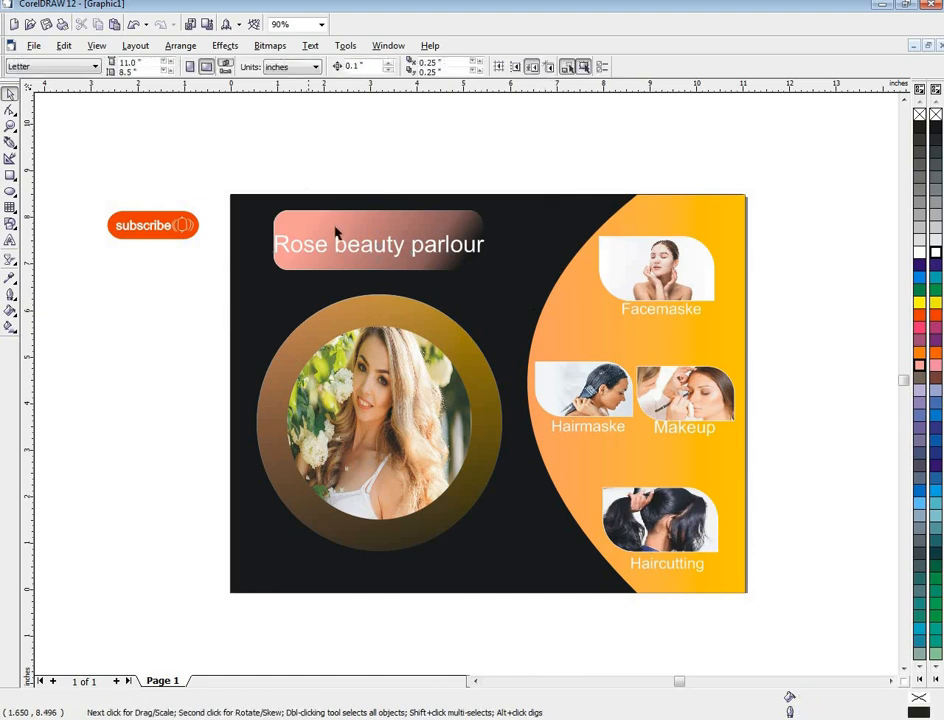
Shrink the ringed circular photo to about 4.28 by 4.48 inches and position it just beneath the title banner
left_click_drag(200, 277, 481, 530)
left_click_drag(398, 456, 404, 414)
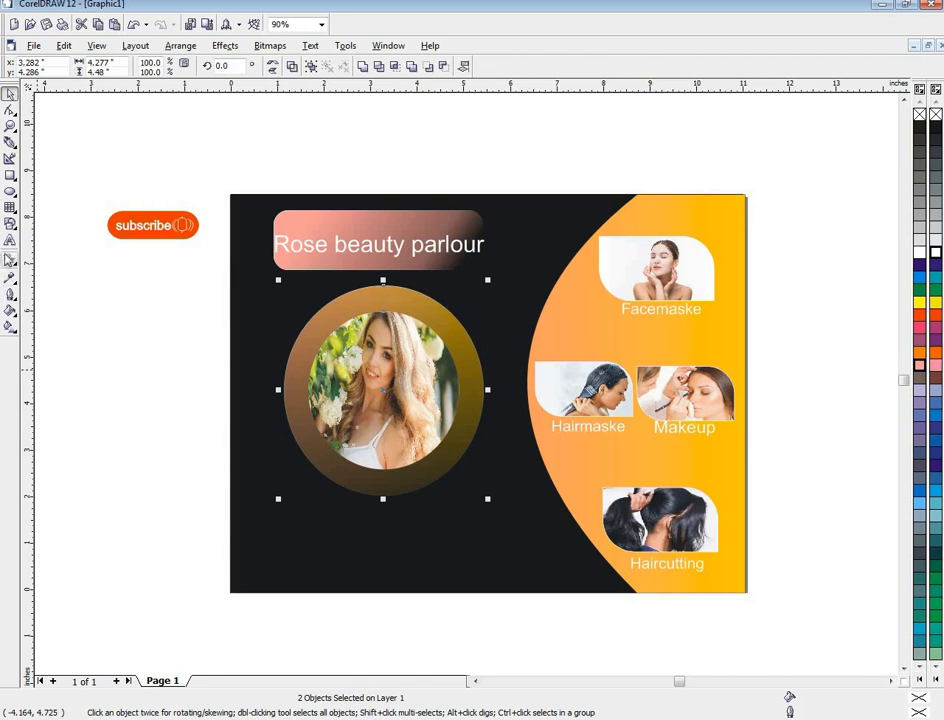
Add the text "AAll" in black below the ringed photo and move it to the blank area left of the page
left_click(10, 240)
left_click(267, 522)
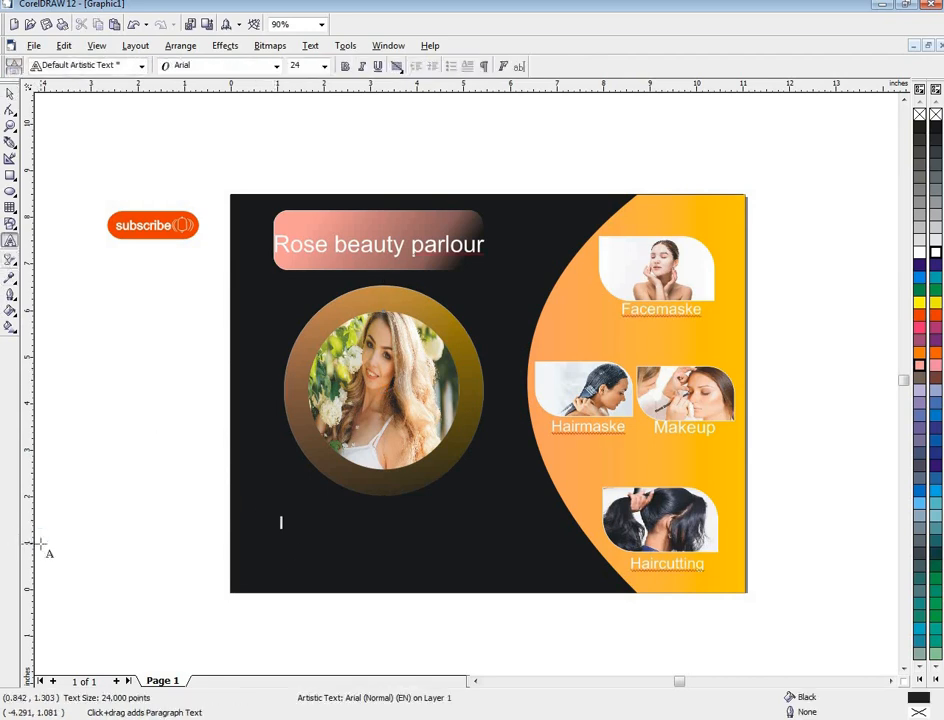
left_click(920, 253)
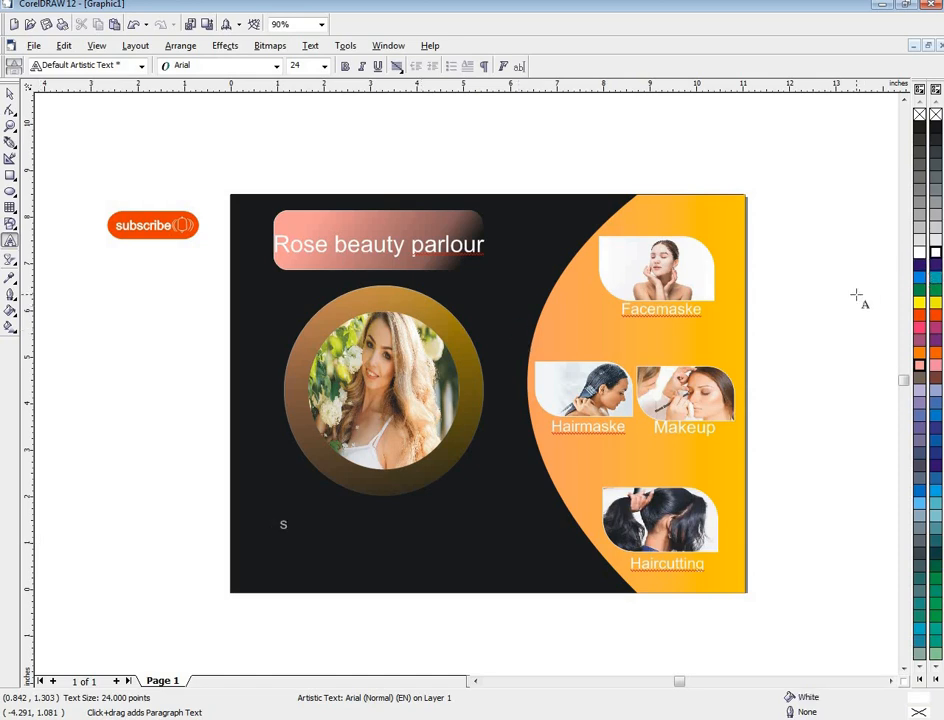
key("ctrl+z")
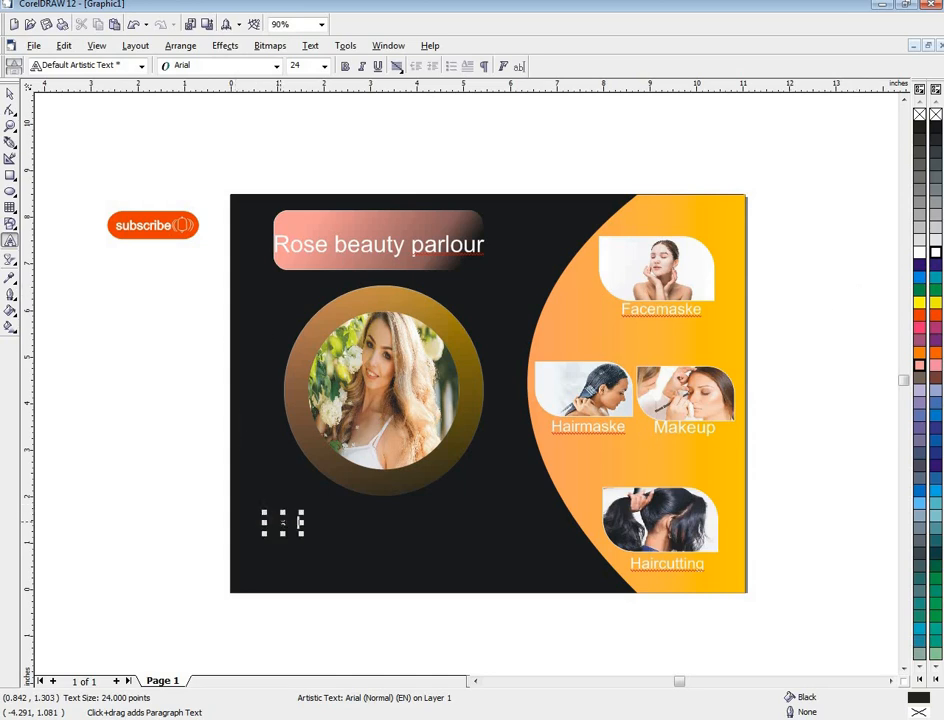
left_click_drag(283, 522, 182, 462)
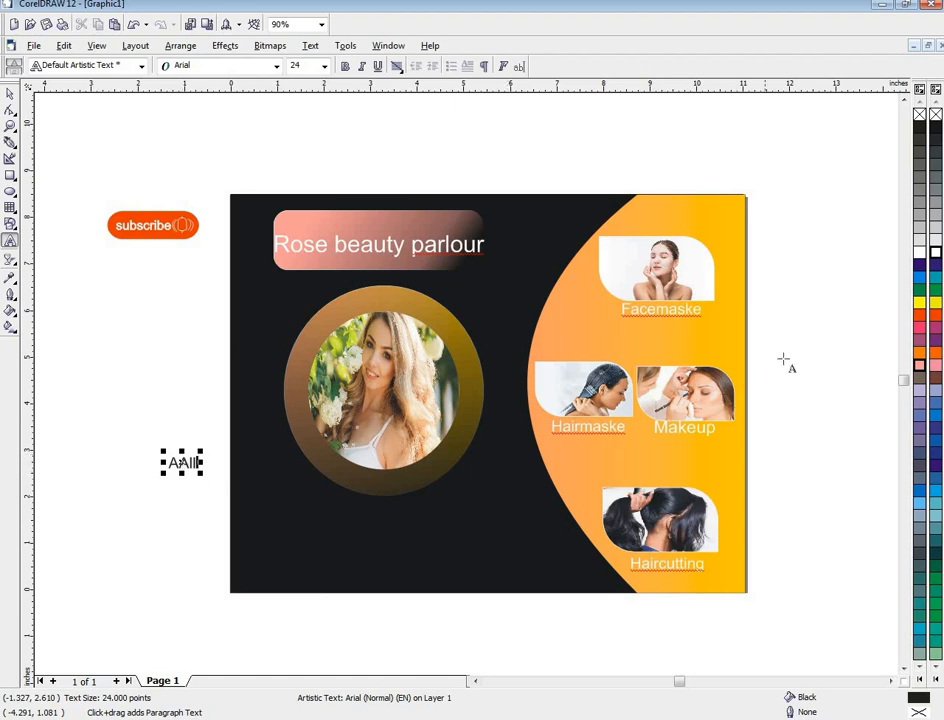
Fill the "AAll" text beside the page with white
left_click(936, 253)
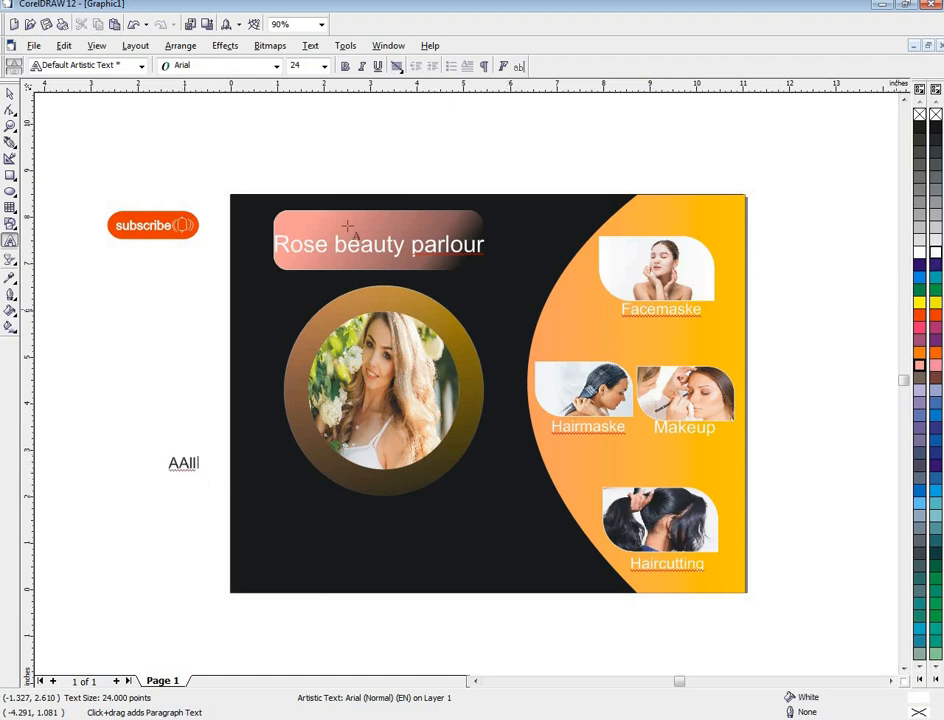
left_click(9, 89)
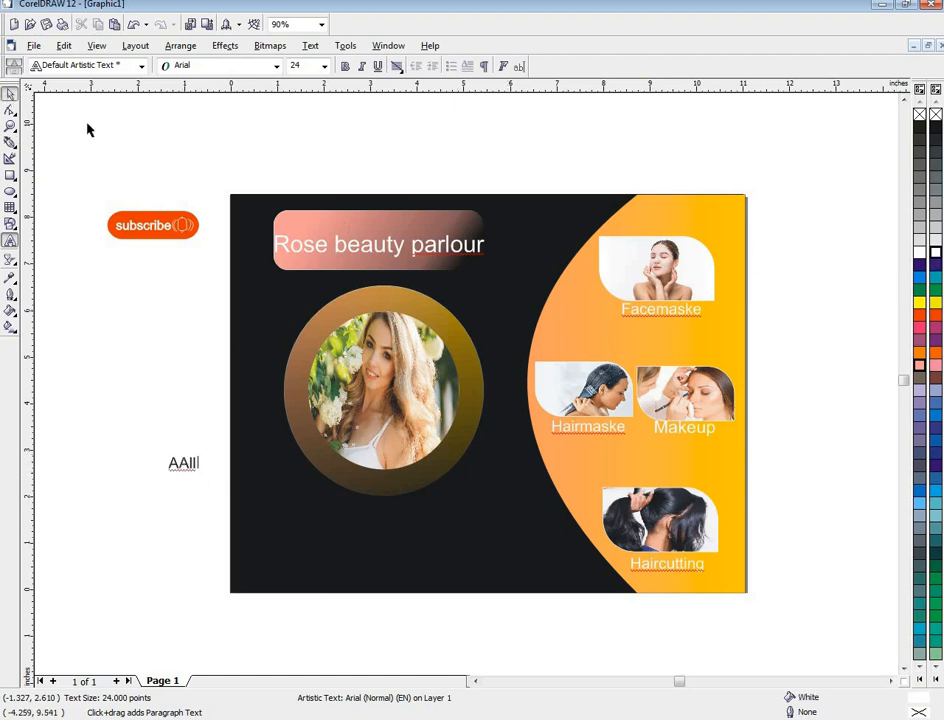
left_click(930, 255)
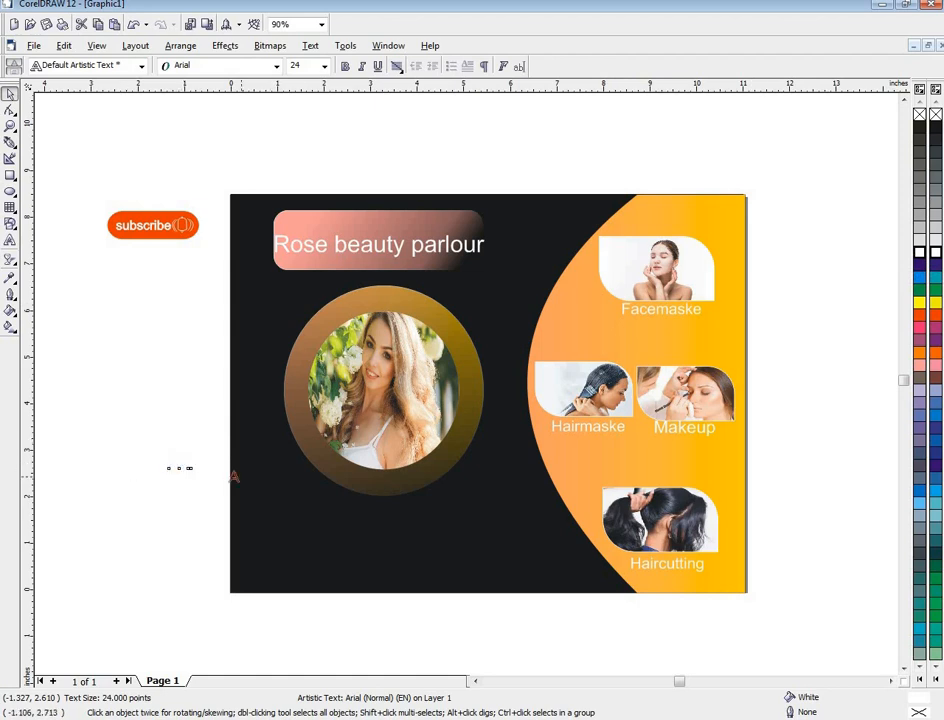
Move the white text beside the page to just below the ringed photo and change its wording to "All things in one place"
left_click_drag(178, 468, 286, 507)
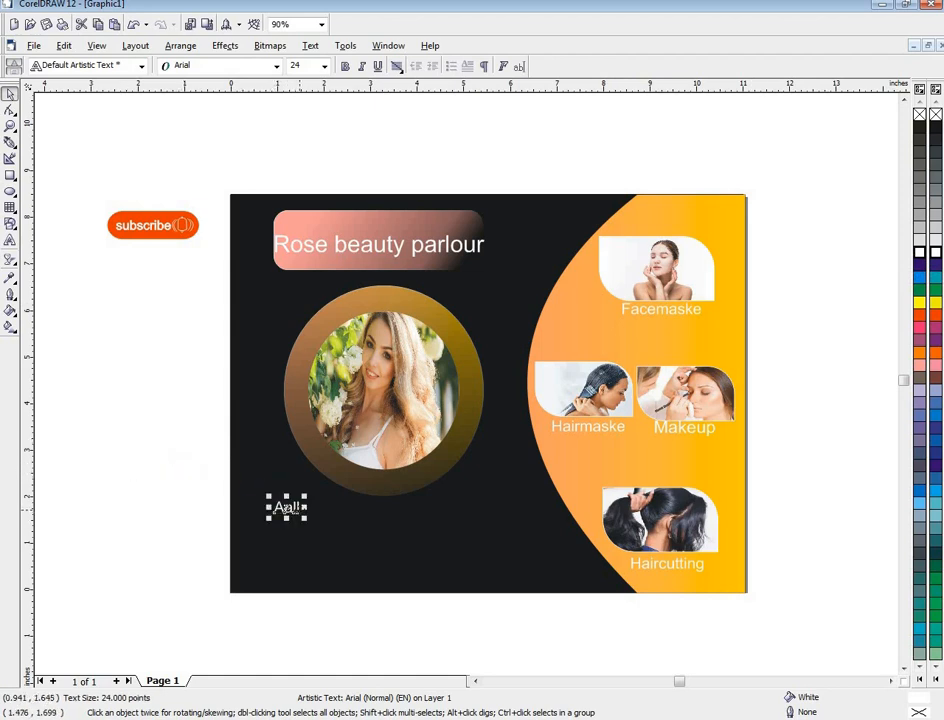
left_click(286, 507)
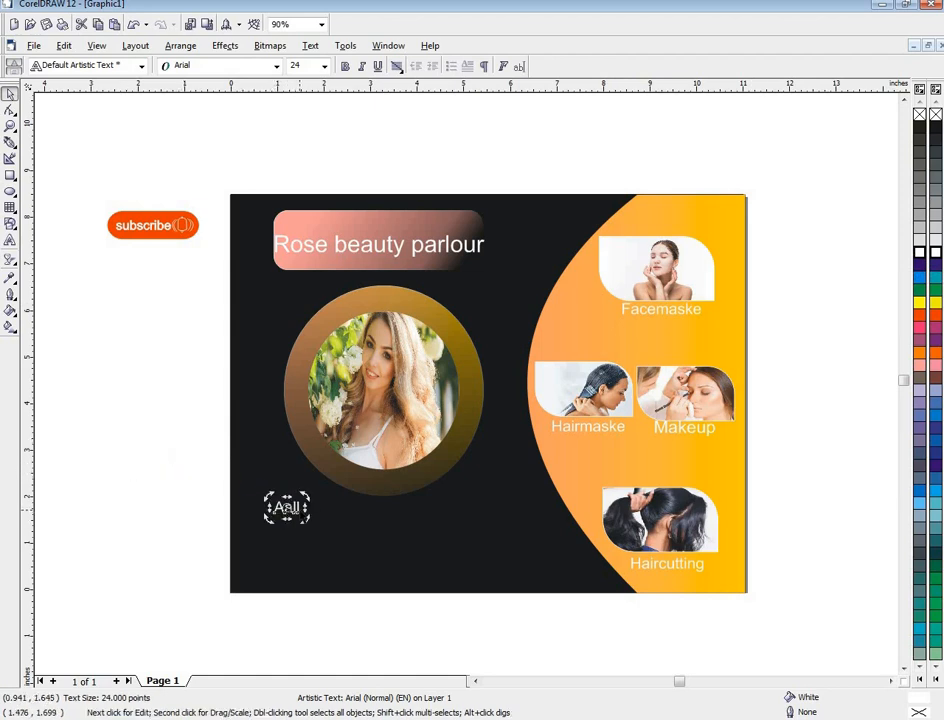
left_click(10, 240)
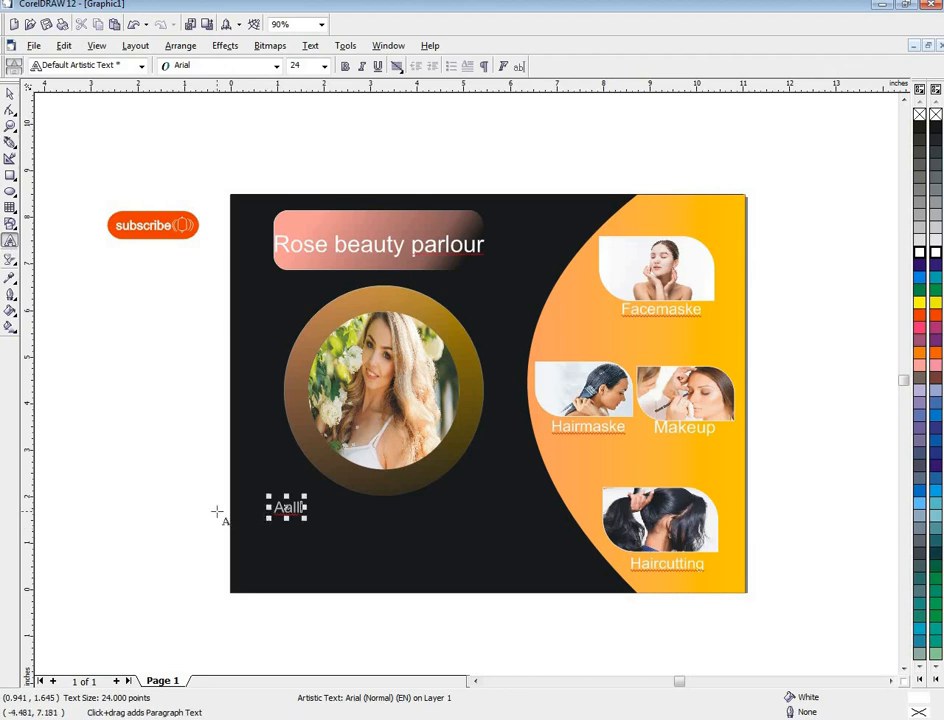
key("BackSpace")
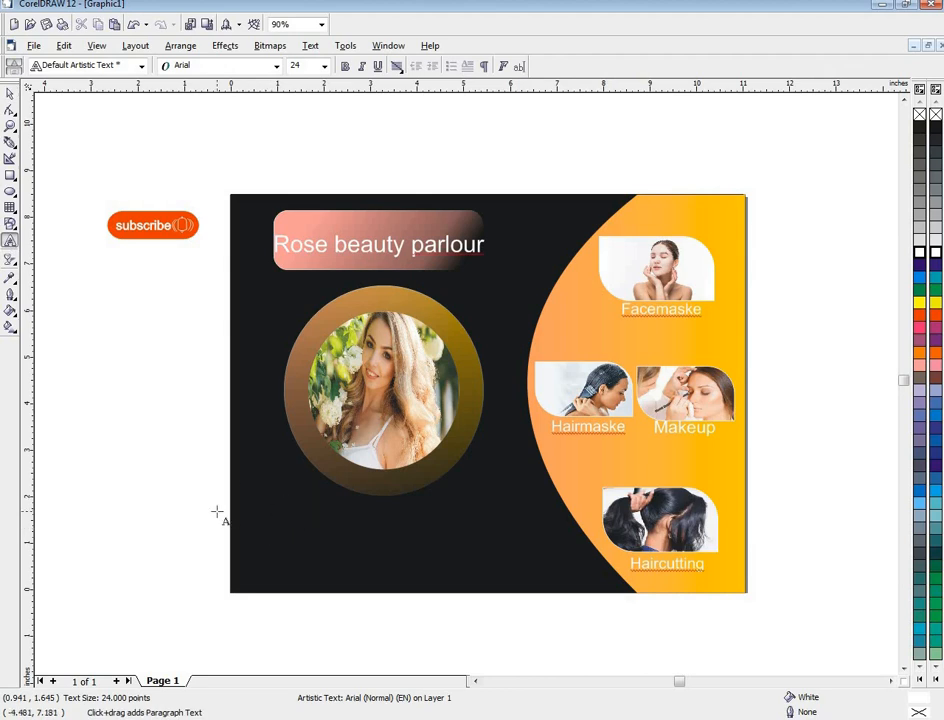
type("ings in one place")
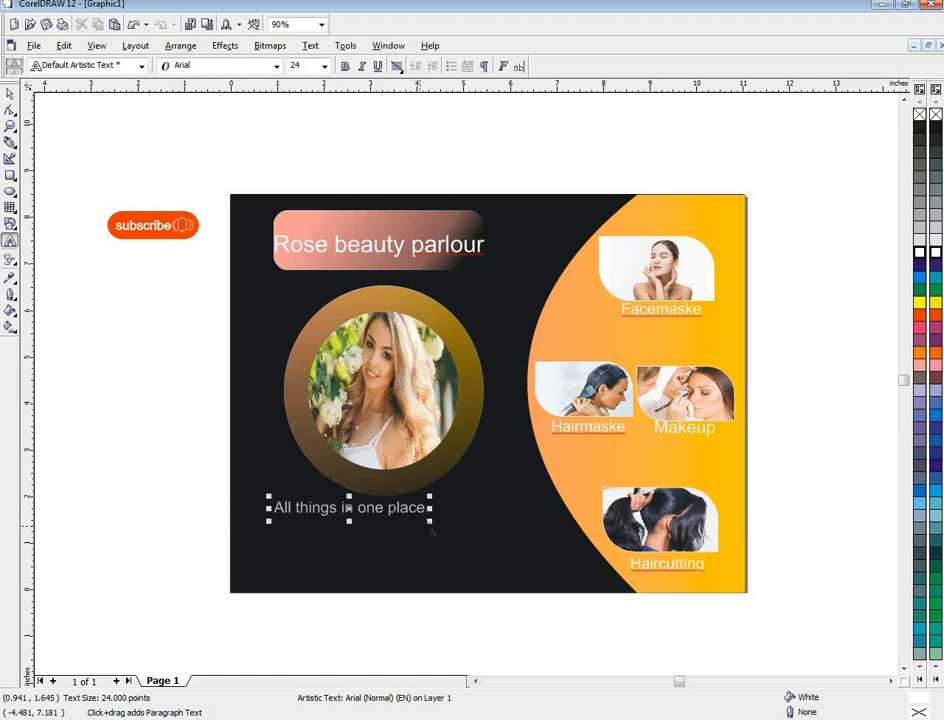
Enlarge the "All things in one place" text to about 34.1 points and move it slightly lower beneath the ringed photo
left_click_drag(430, 518, 462, 522)
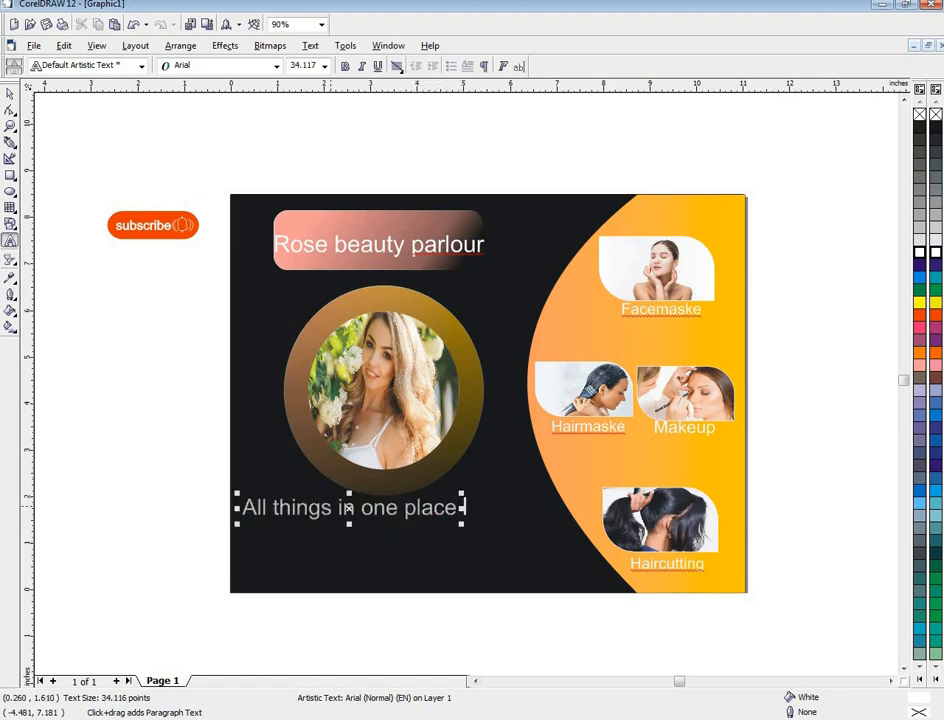
left_click_drag(349, 507, 361, 528)
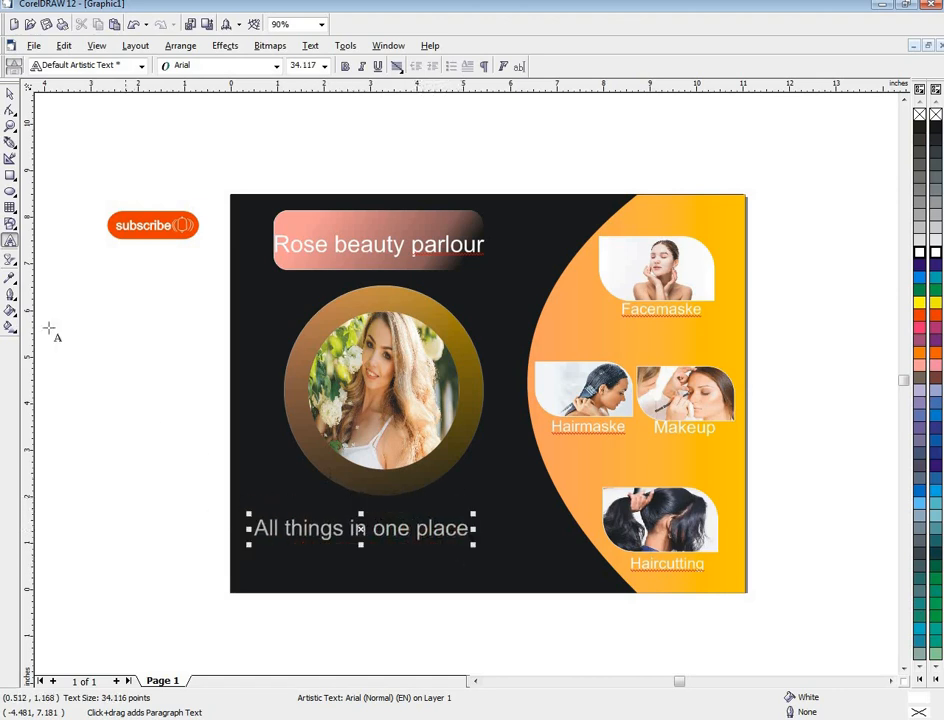
left_click(9, 93)
left_click(168, 380)
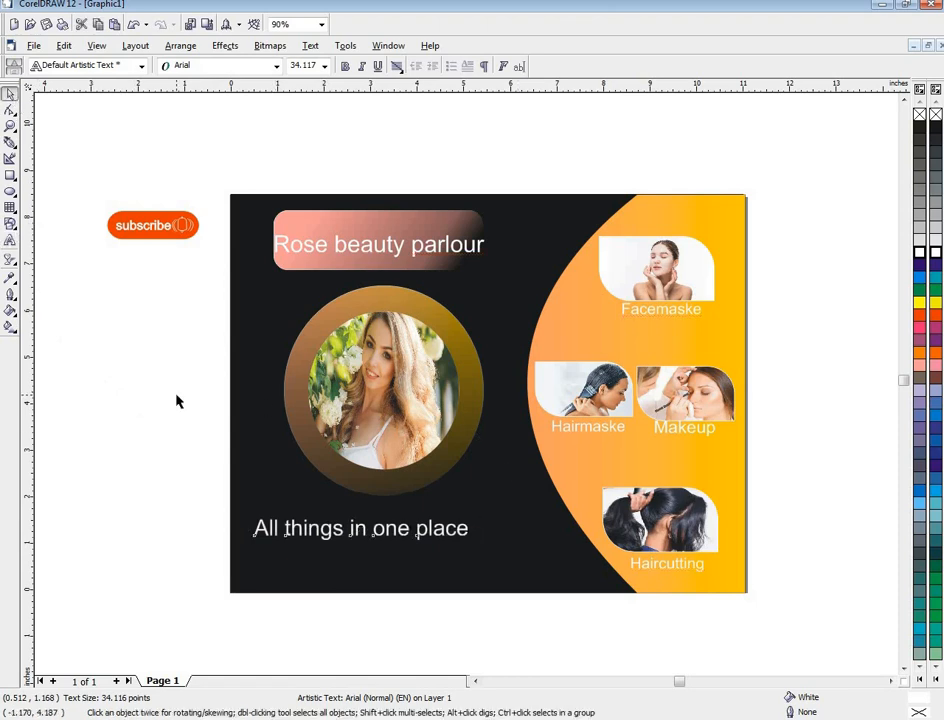